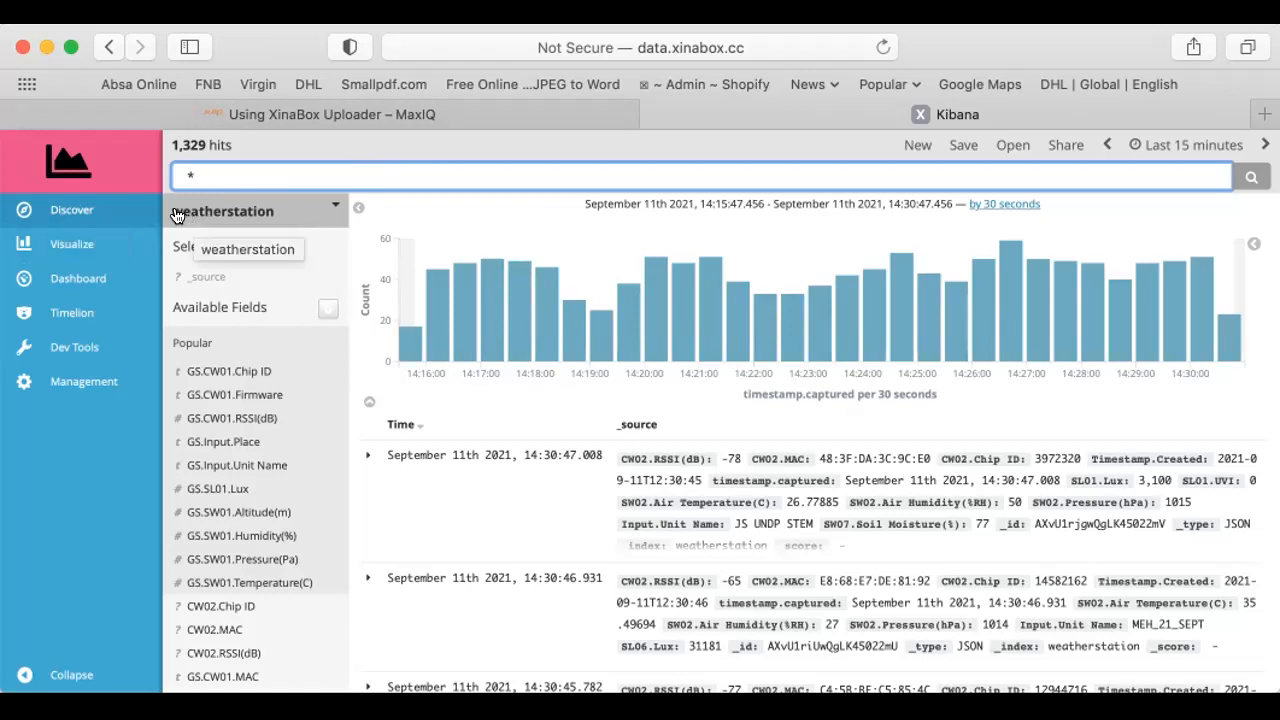
Search the weatherstation records for the station's unit name, entering its personal first name before the * wildcard
click(335, 207)
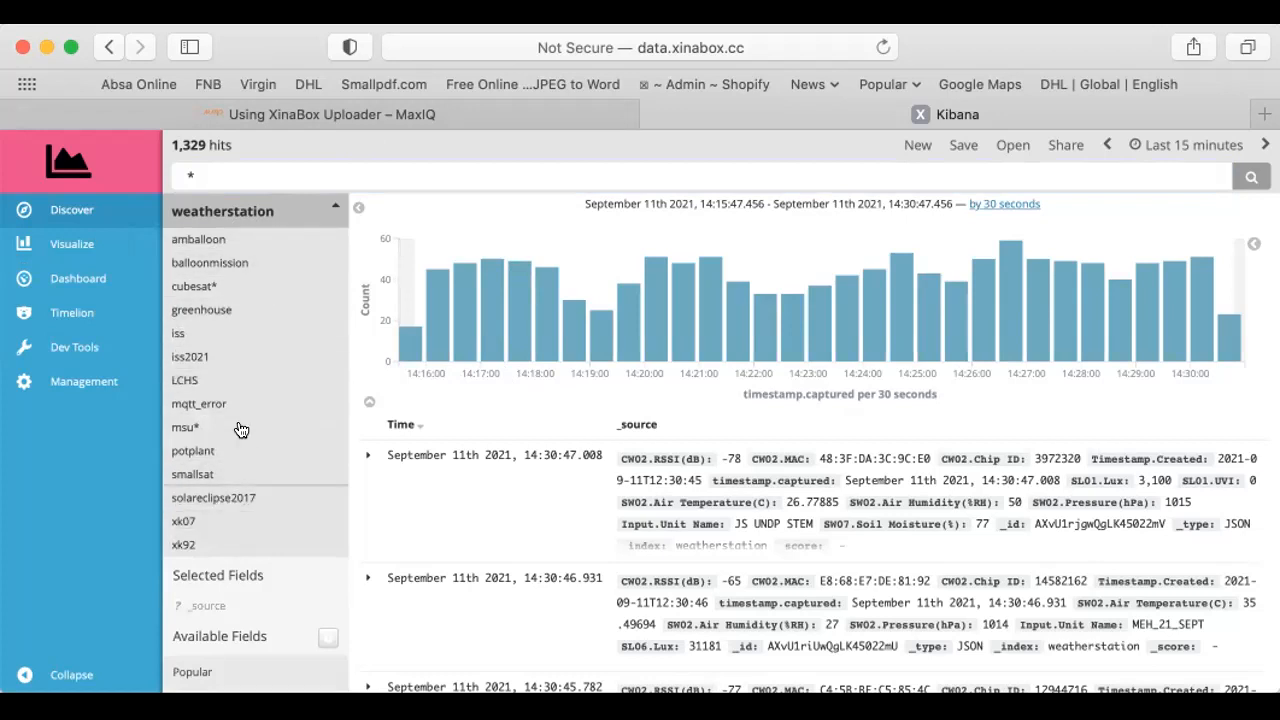
click(238, 211)
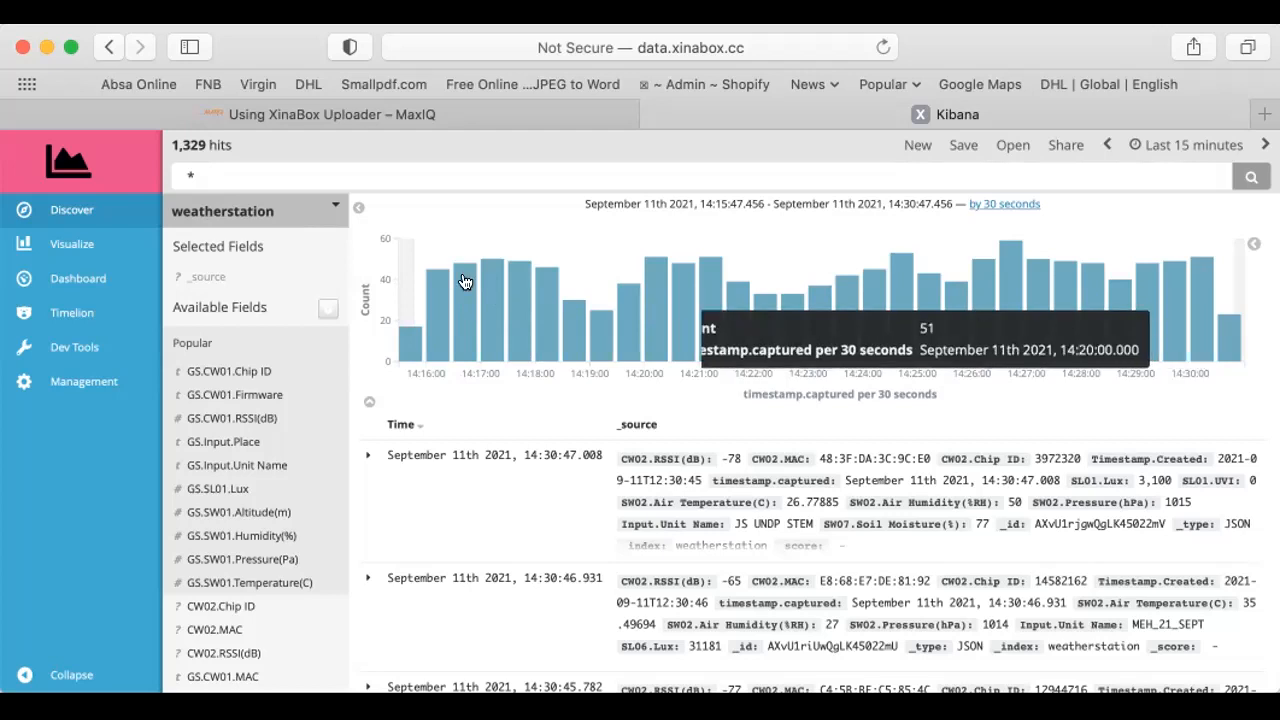
click(177, 171)
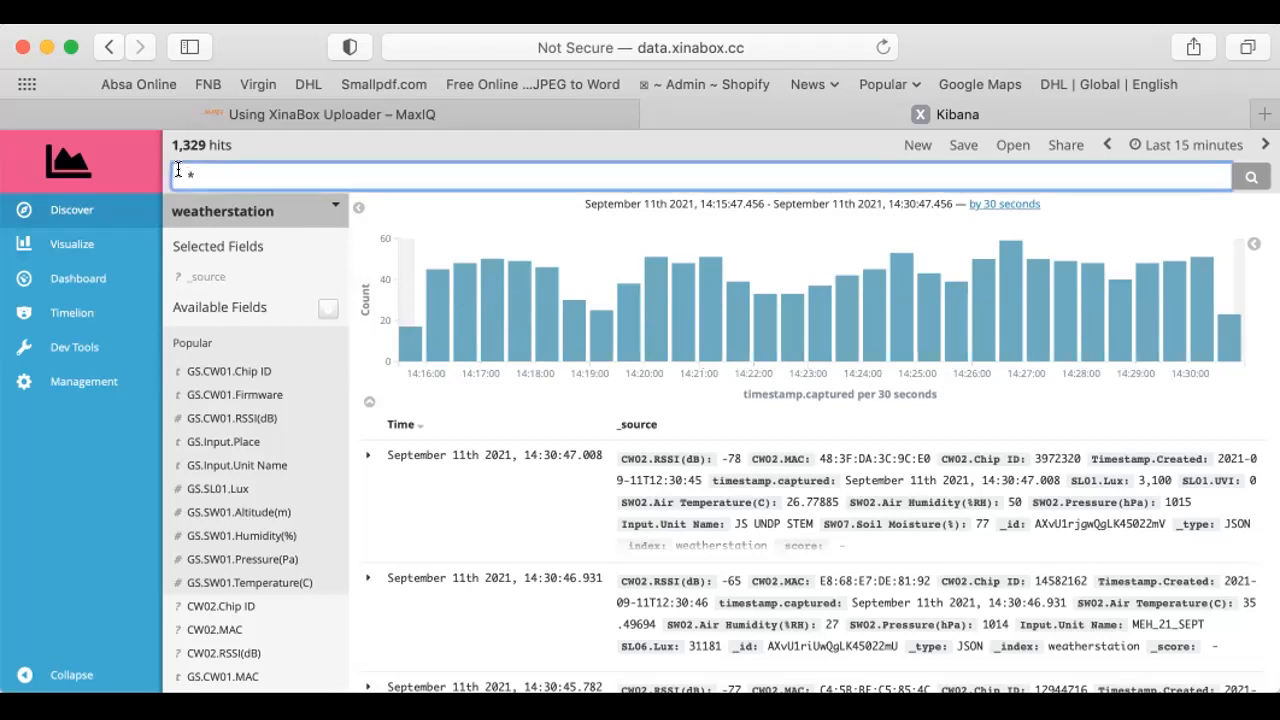
text(ludi)
click(1250, 177)
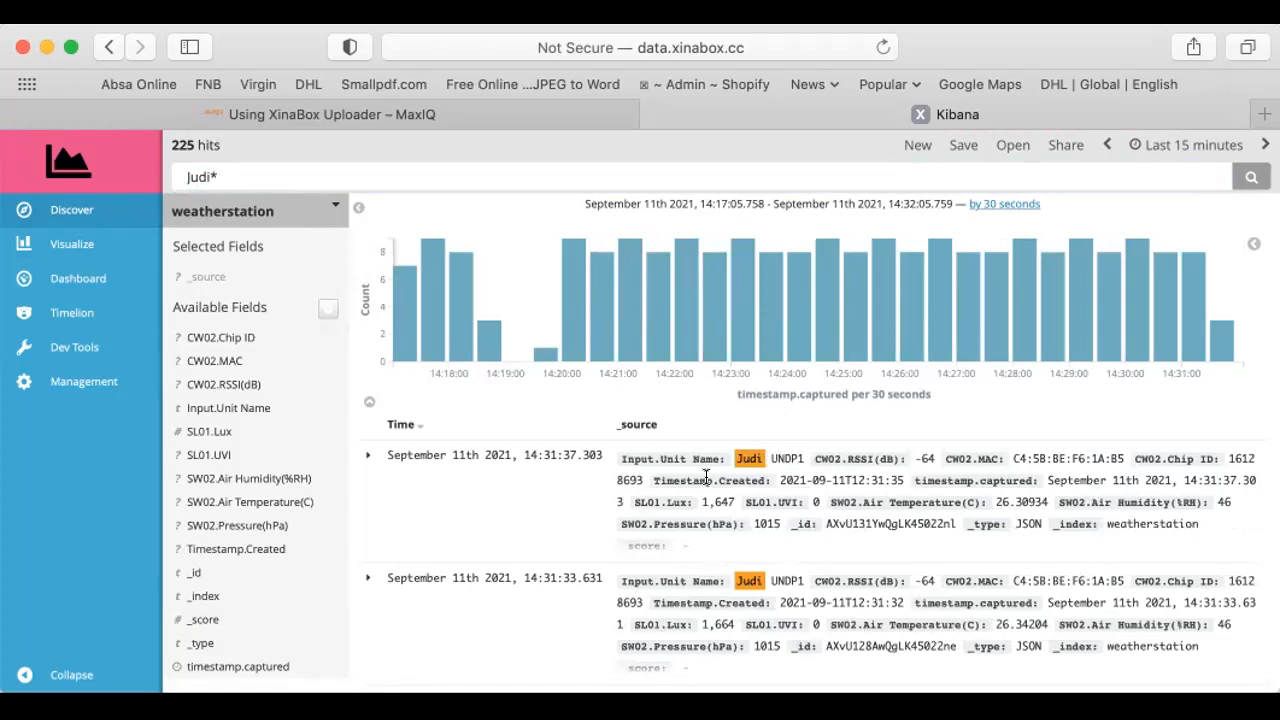
Expand the newest matching record and examine its table of sensor fields, such as light, humidity, temperature and pressure
scroll(720, 478, down, 3)
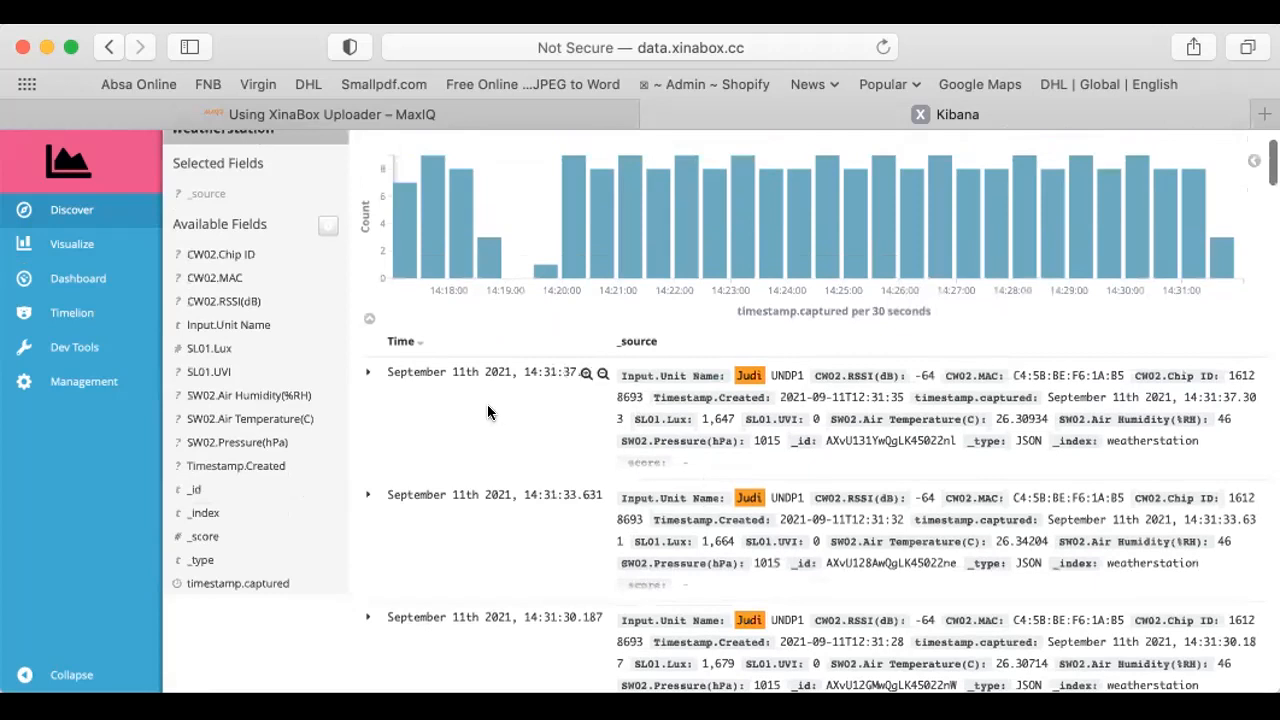
click(366, 374)
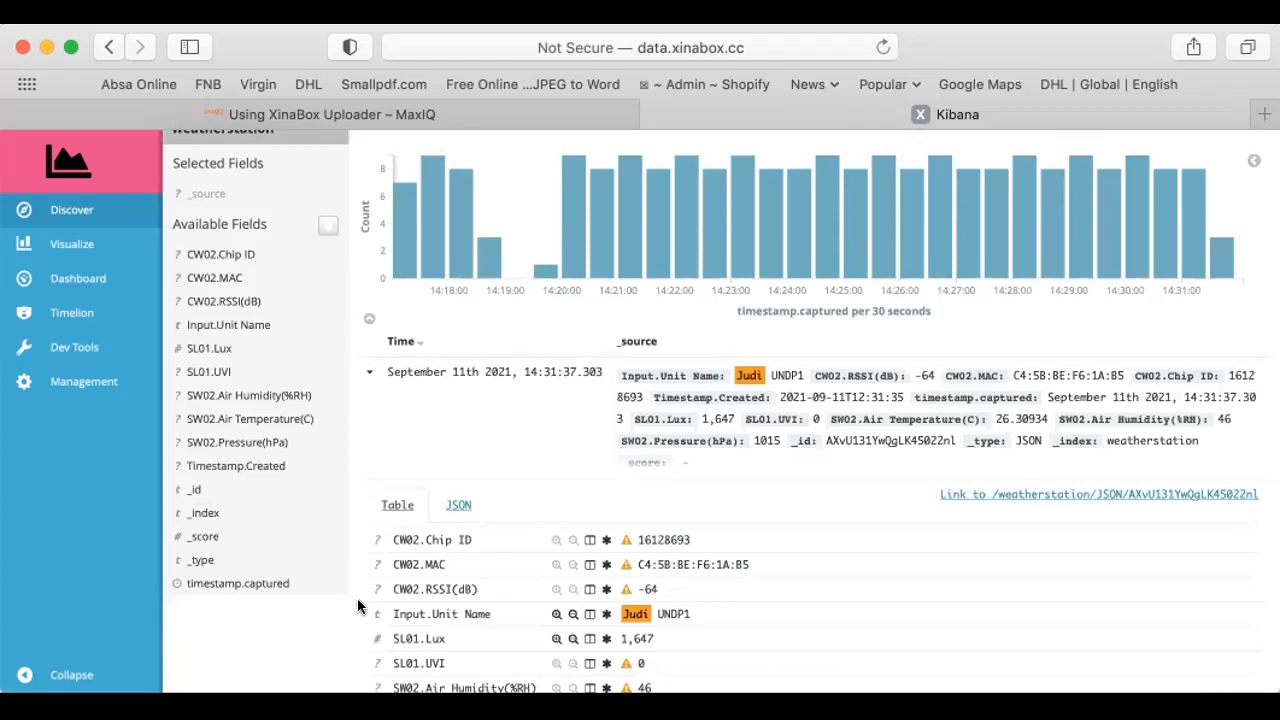
scroll(358, 614, down, 3)
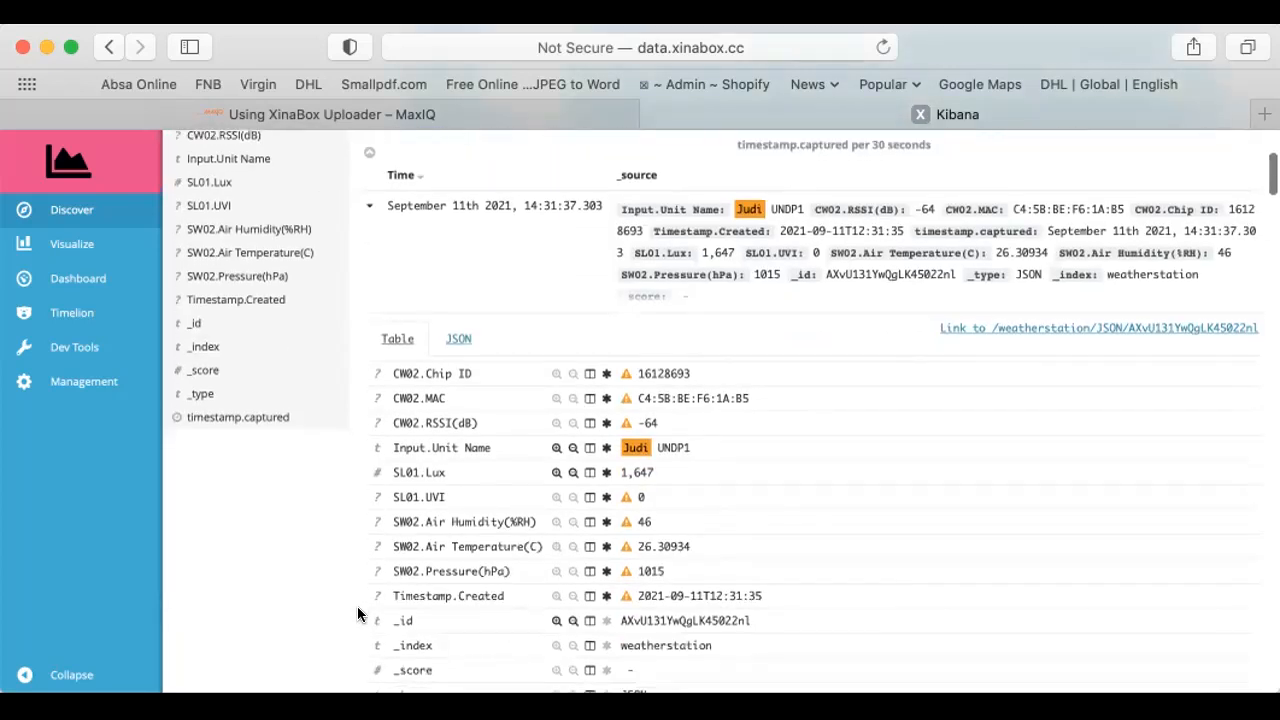
scroll(358, 614, down, 2)
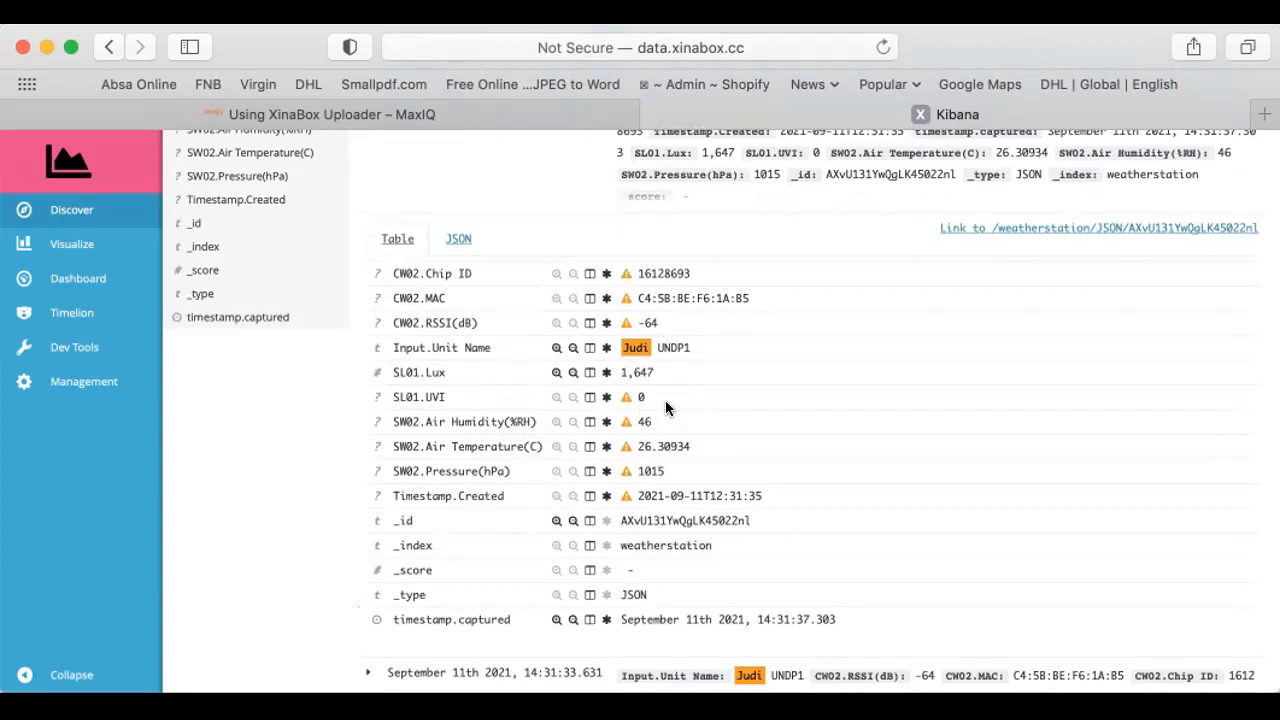
scroll(665, 400, down, 2)
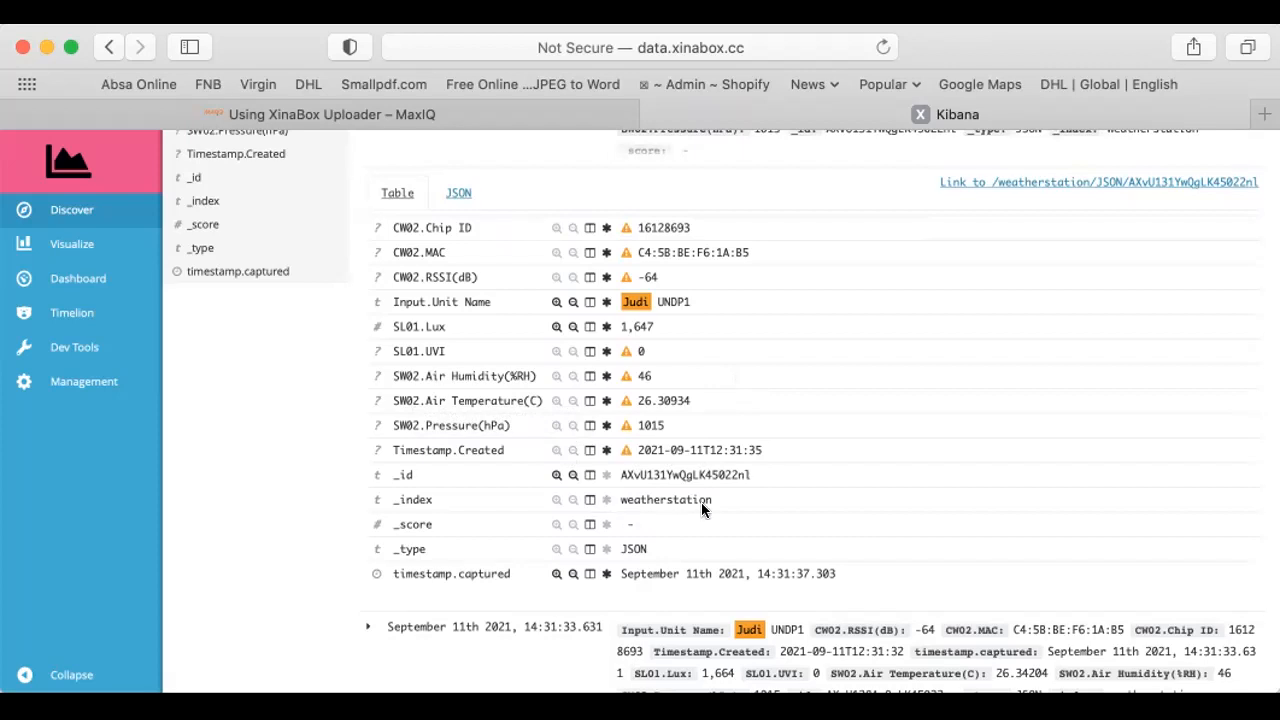
scroll(701, 502, up, 5)
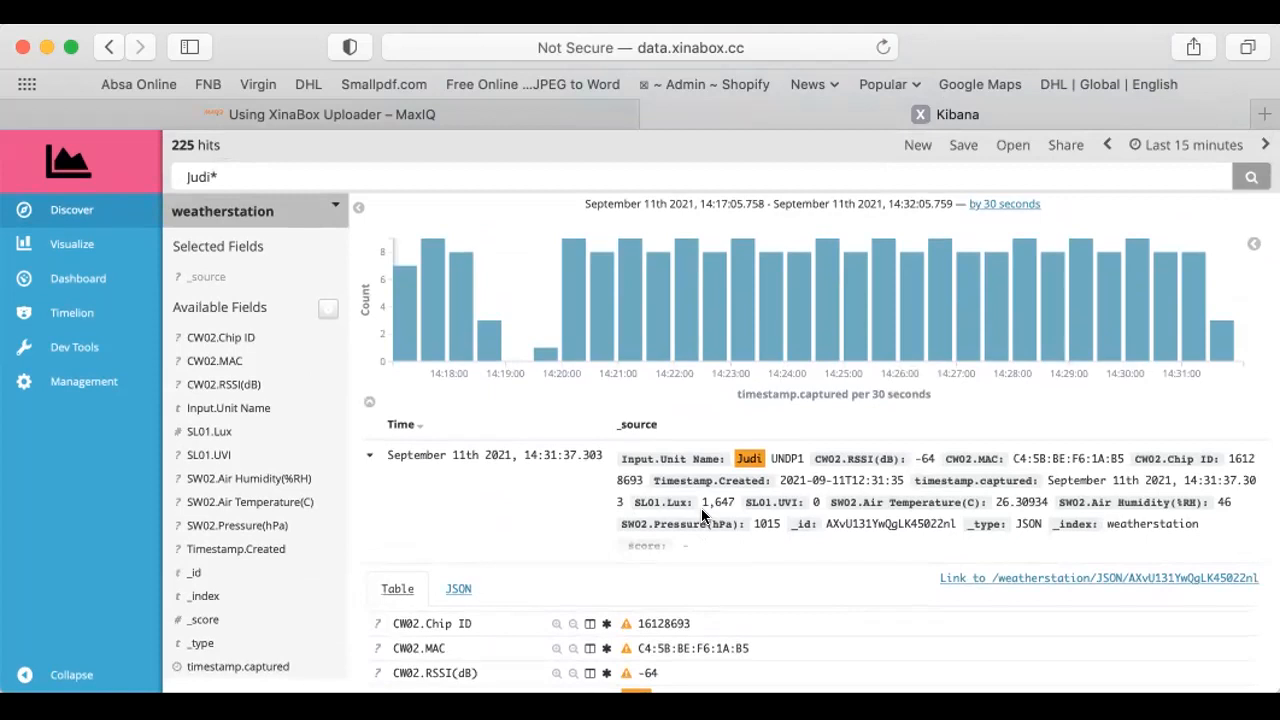
Create a new line chart visualization based on the weatherstation index
click(62, 246)
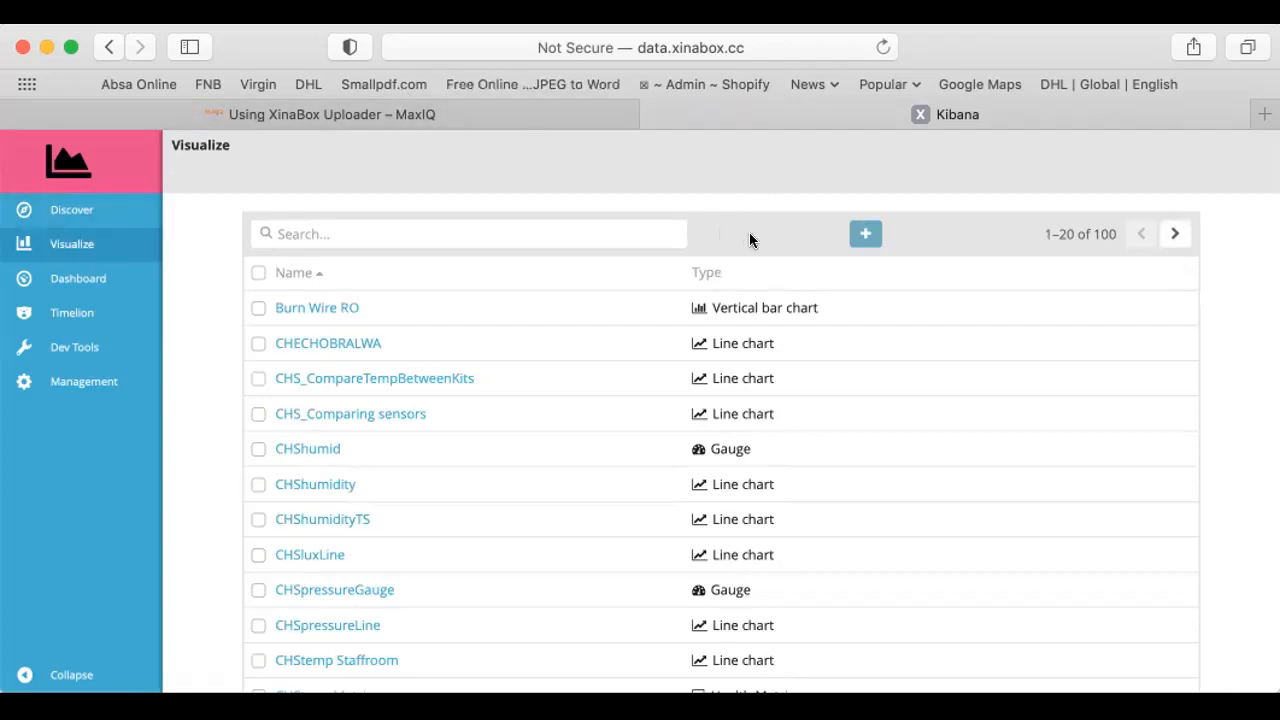
click(866, 235)
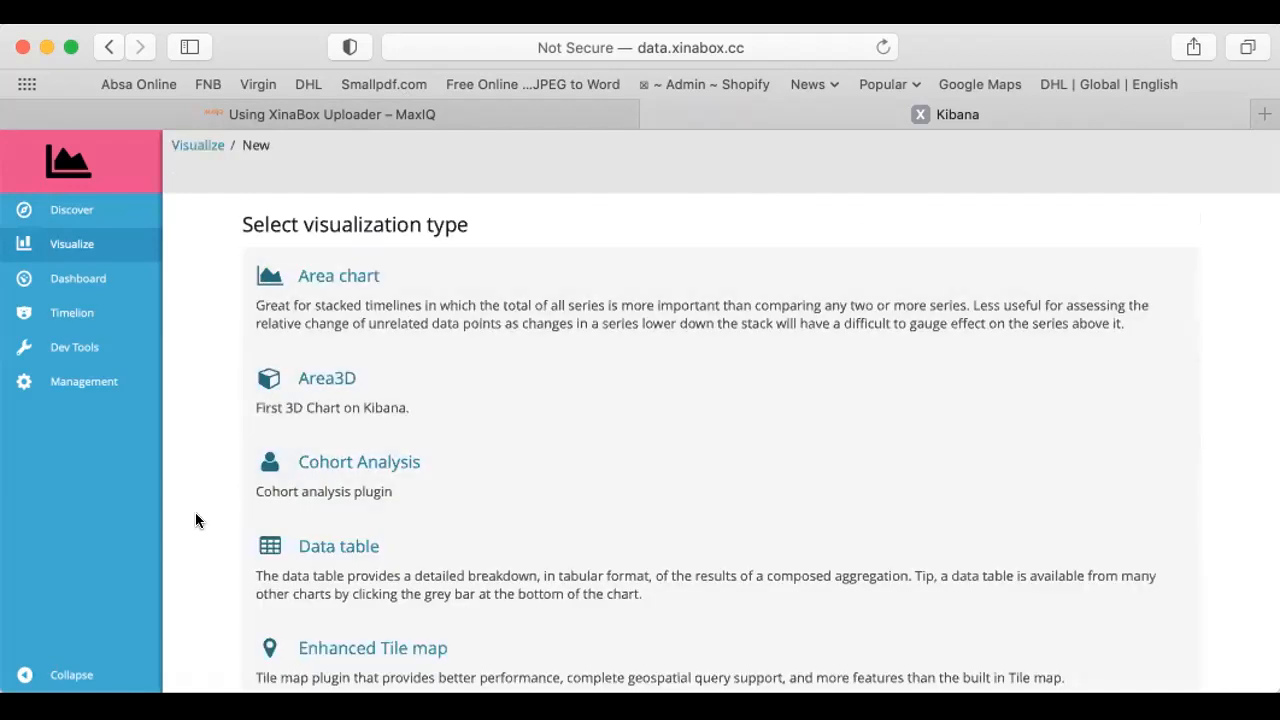
scroll(195, 519, down, 1)
scroll(196, 519, down, 5)
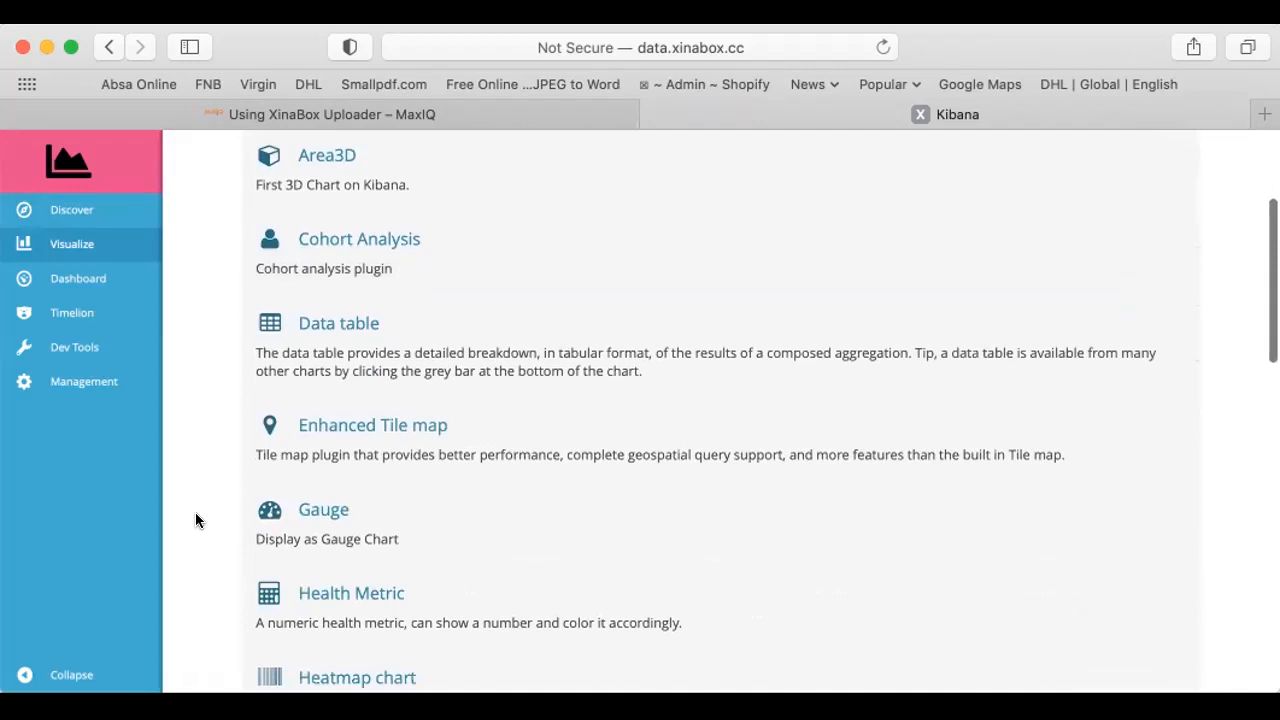
scroll(196, 514, down, 7)
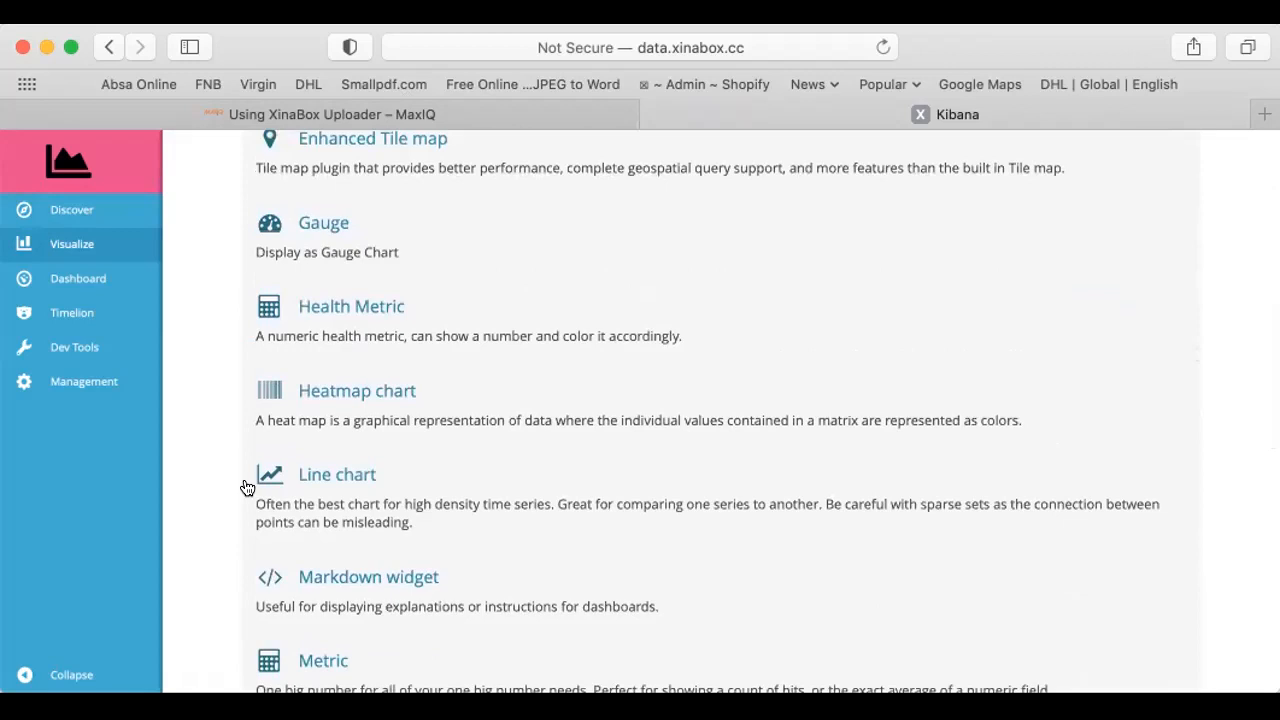
click(344, 472)
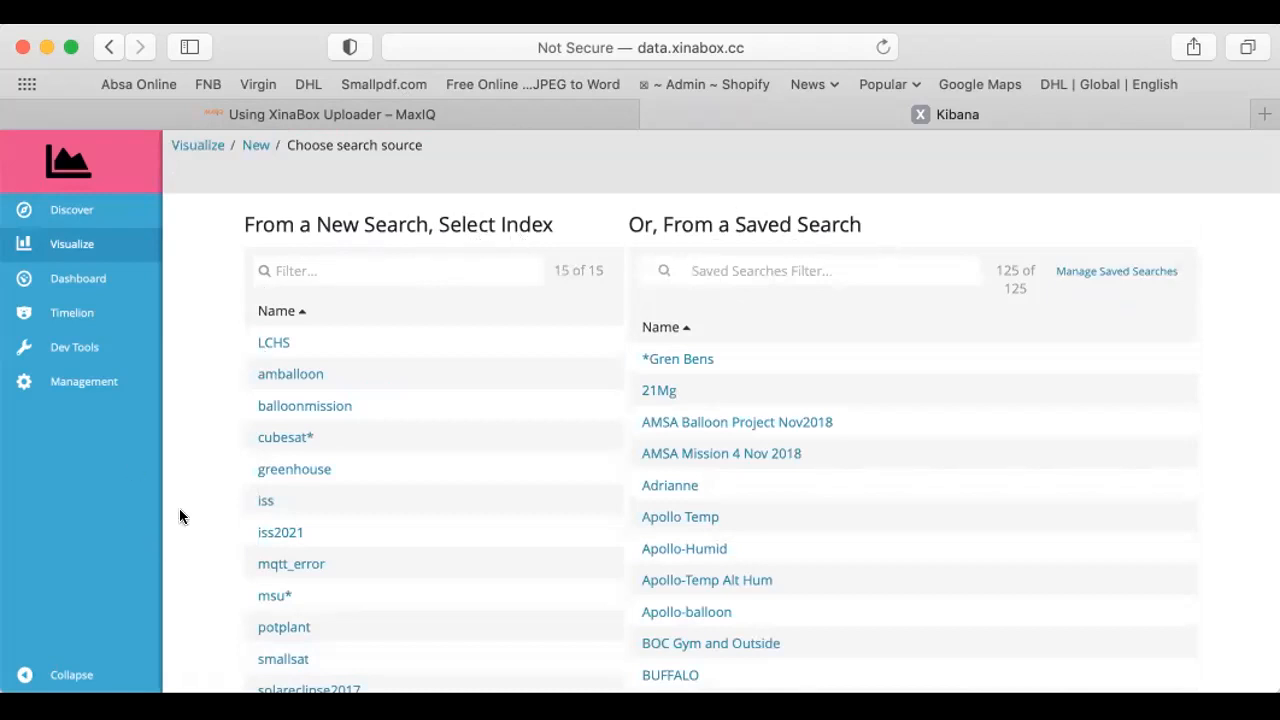
scroll(187, 516, down, 2)
scroll(187, 516, down, 4)
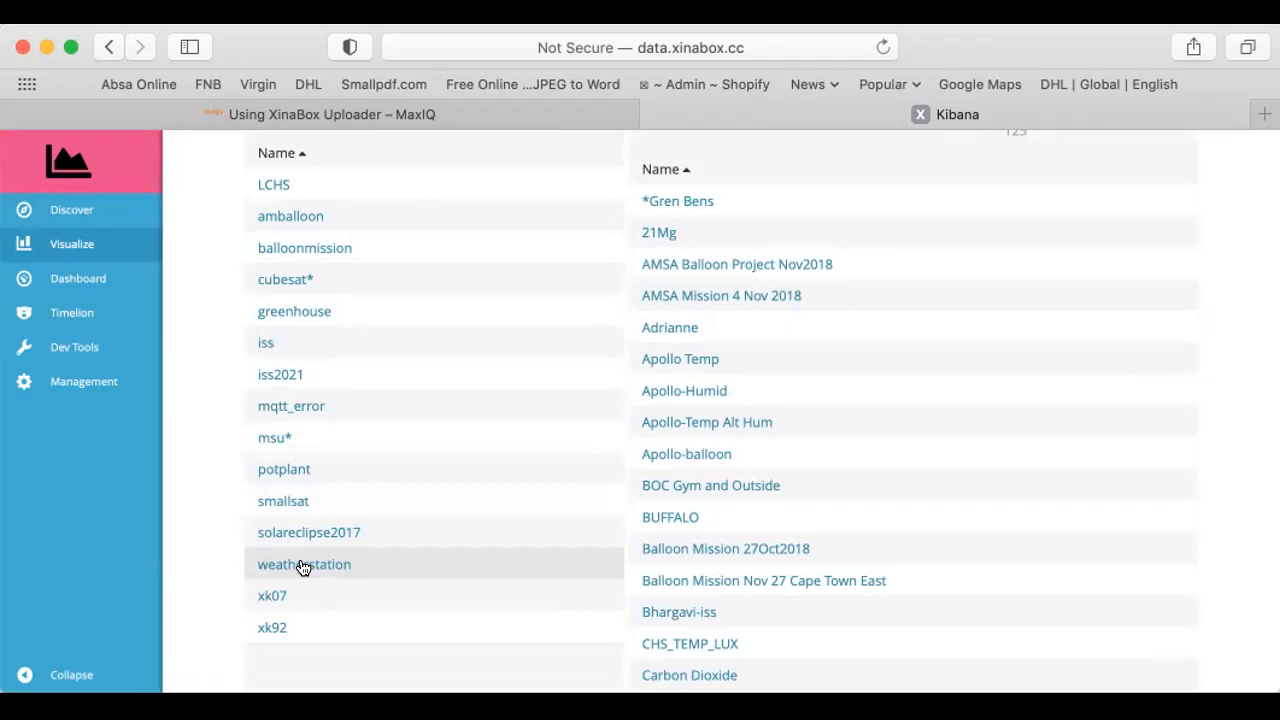
click(303, 565)
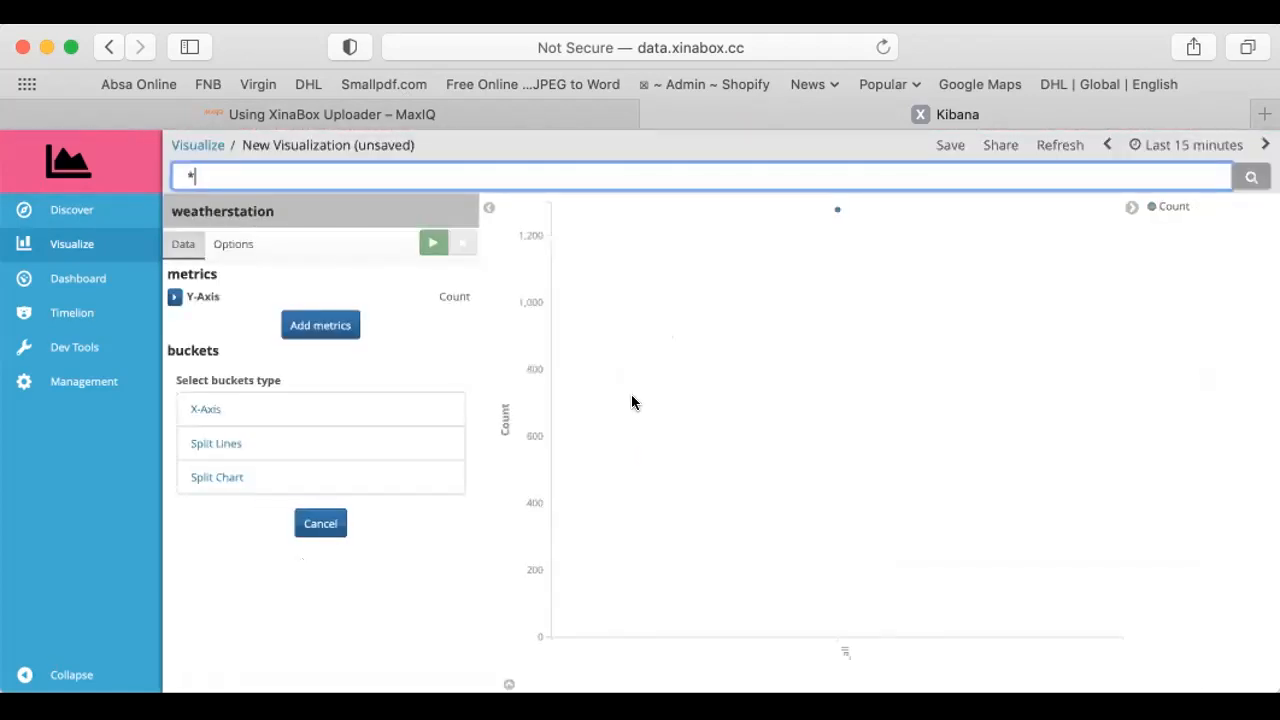
Set the Y-axis metric to the Average aggregation of the SL01.Lux field
mouse_move(830, 213)
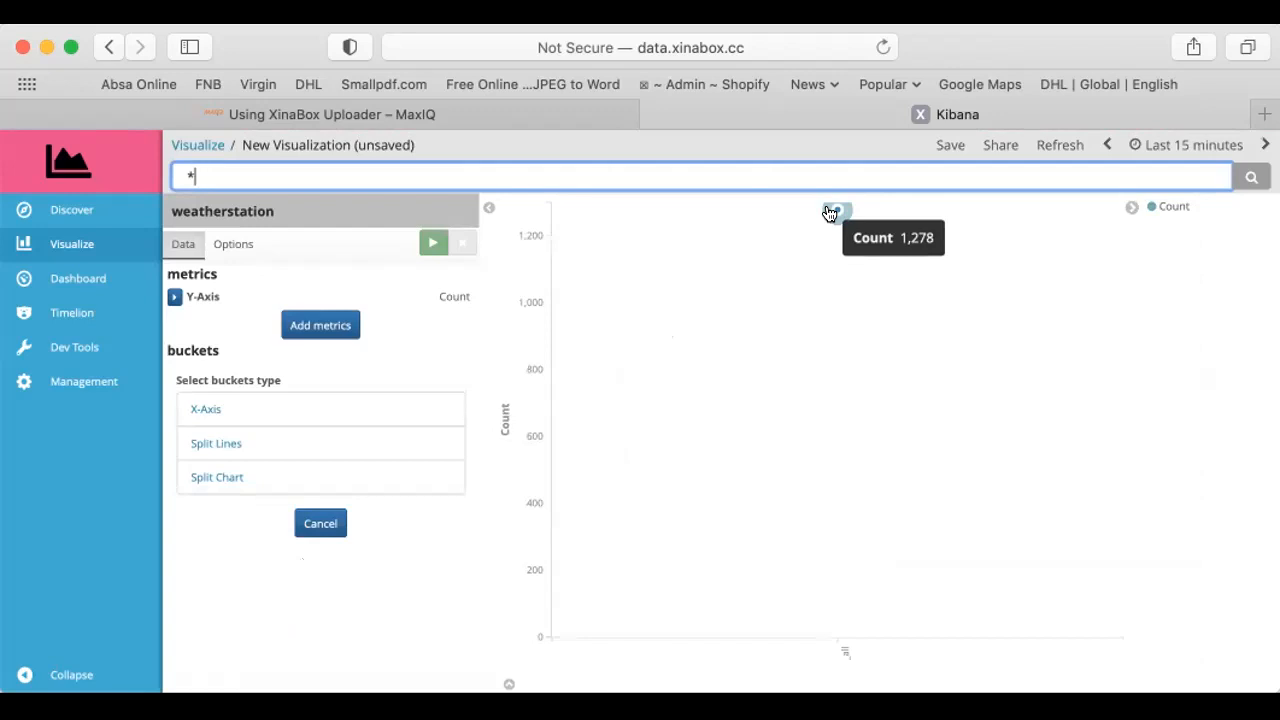
click(175, 297)
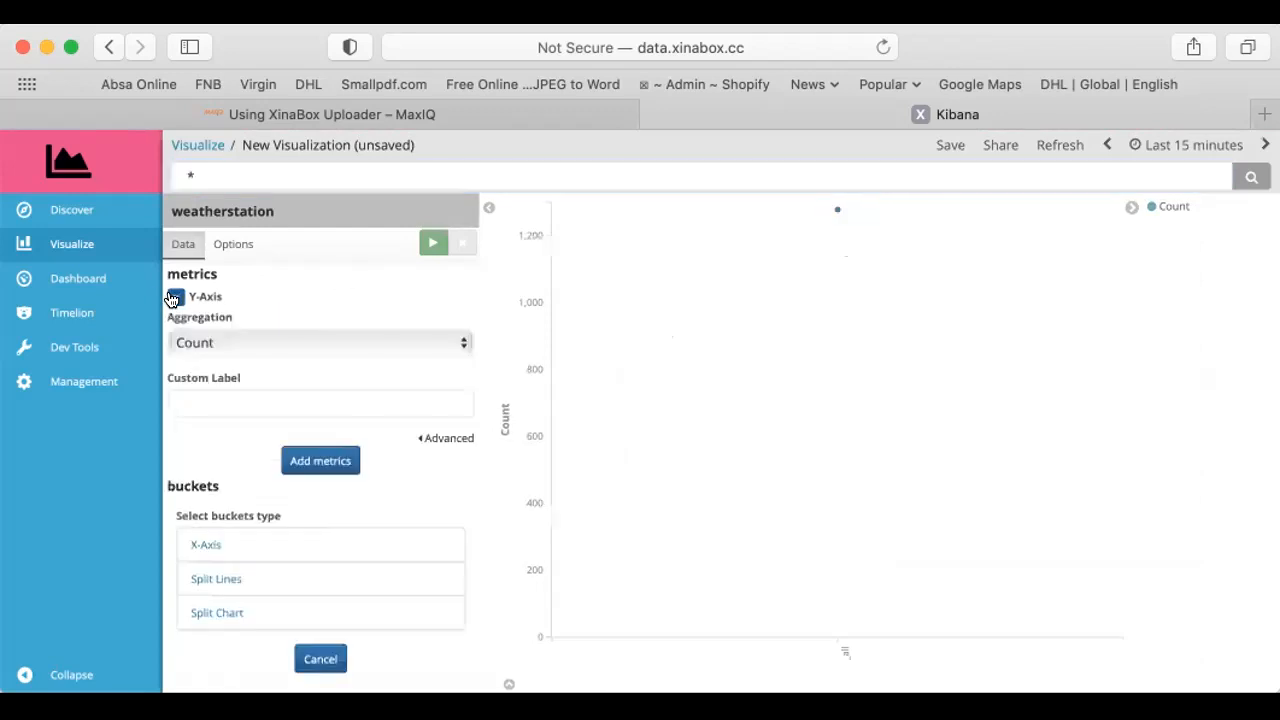
click(189, 344)
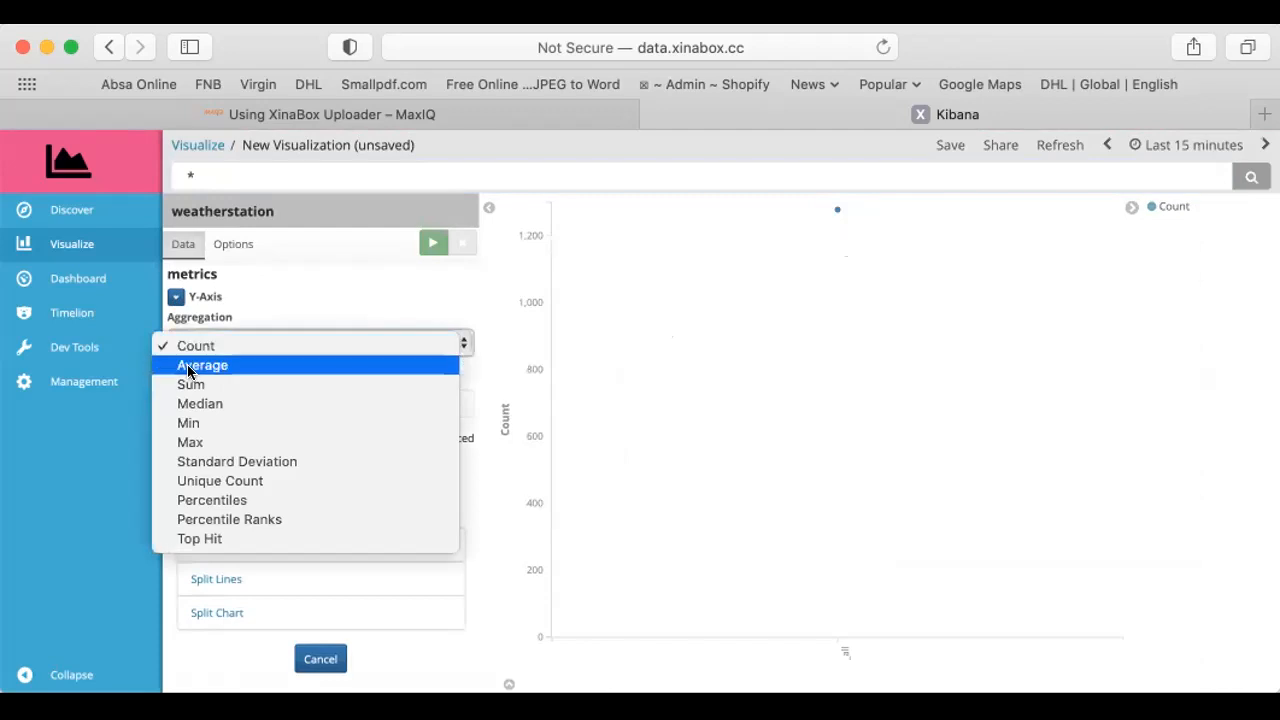
click(188, 366)
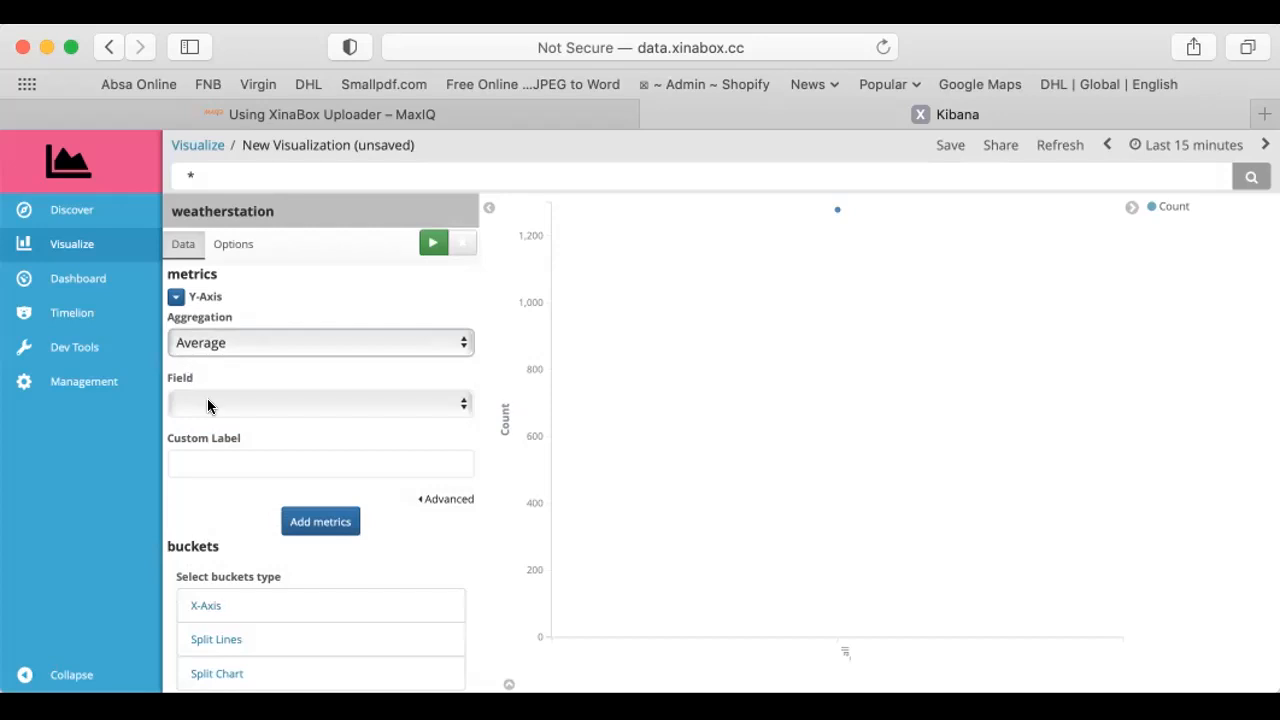
click(208, 405)
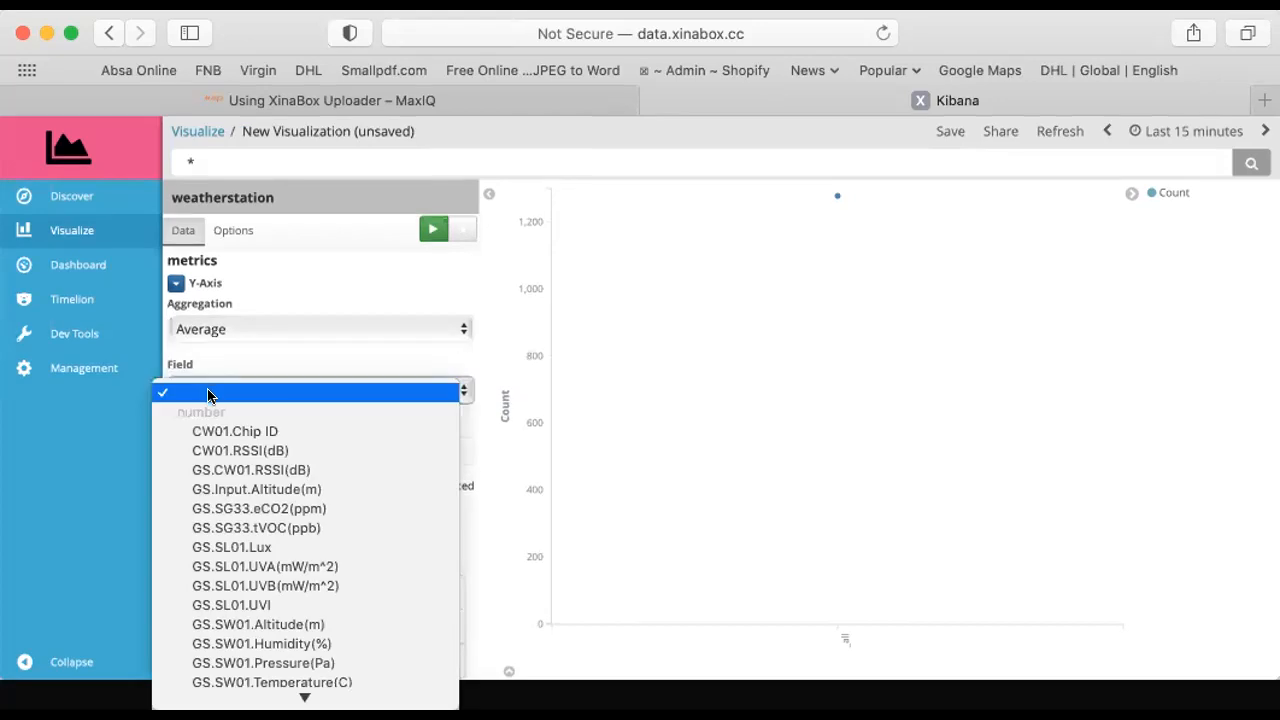
scroll(205, 512, down, 5)
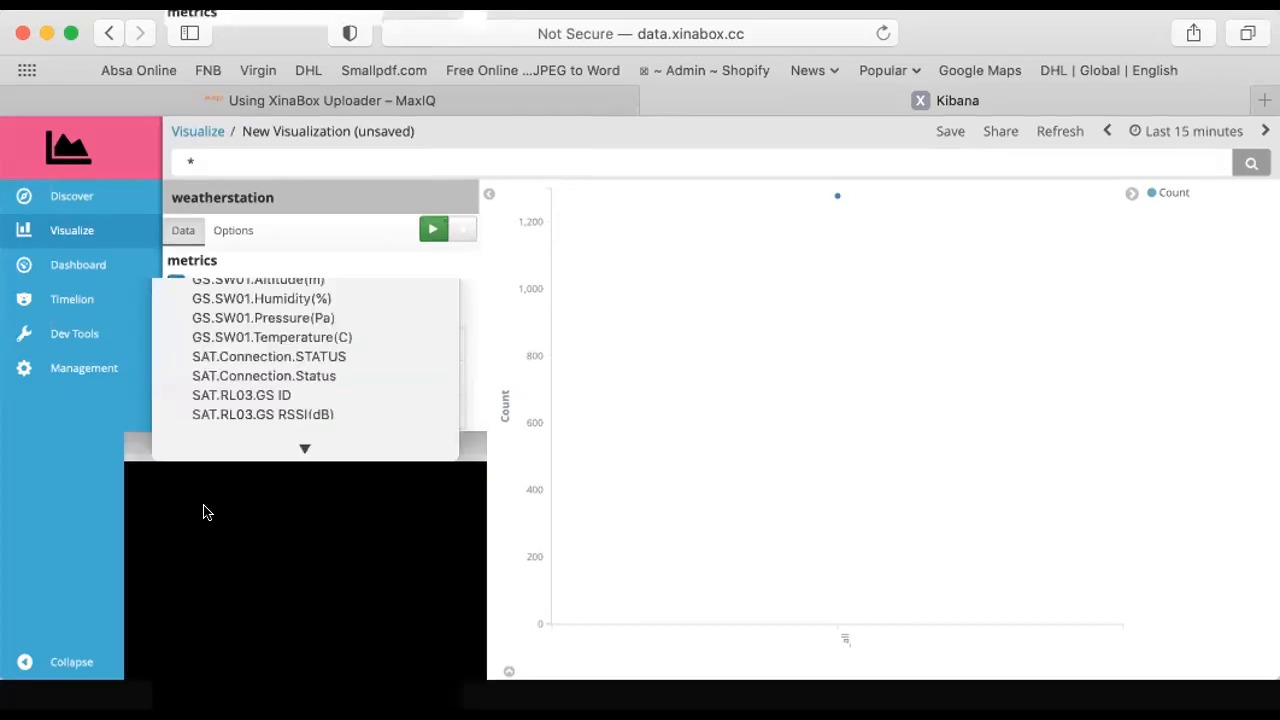
scroll(205, 512, down, 3)
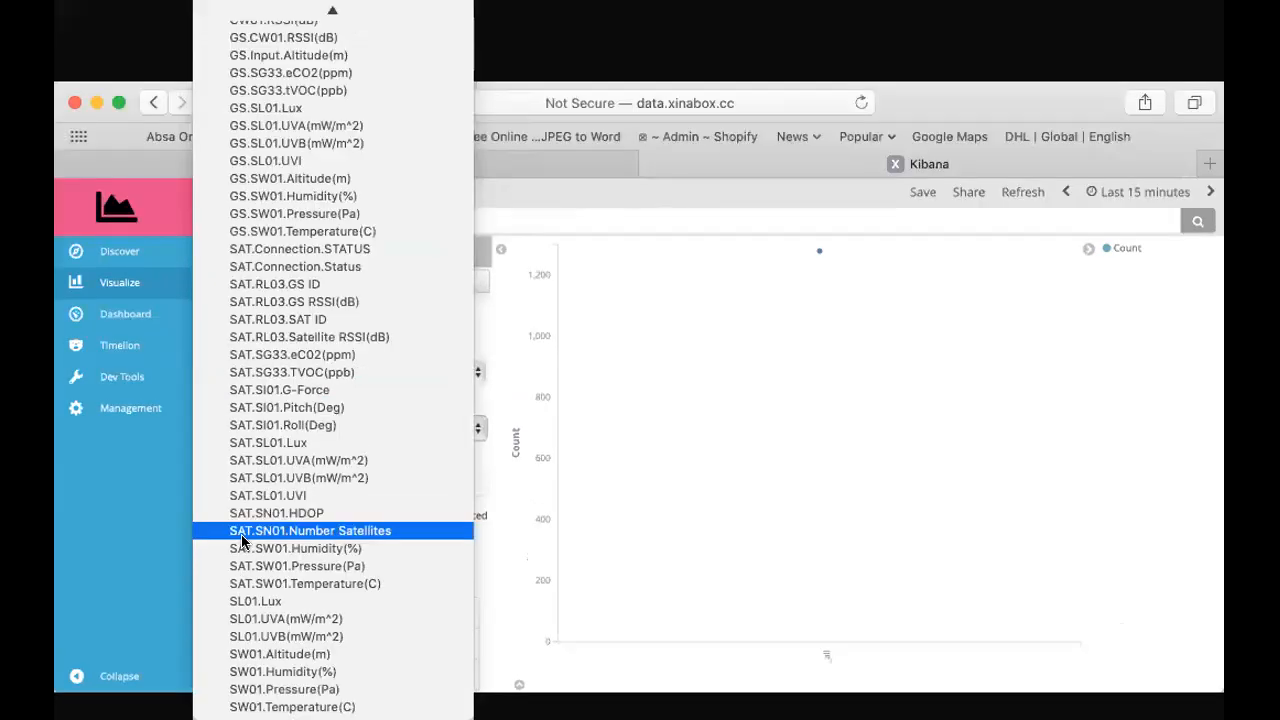
click(220, 600)
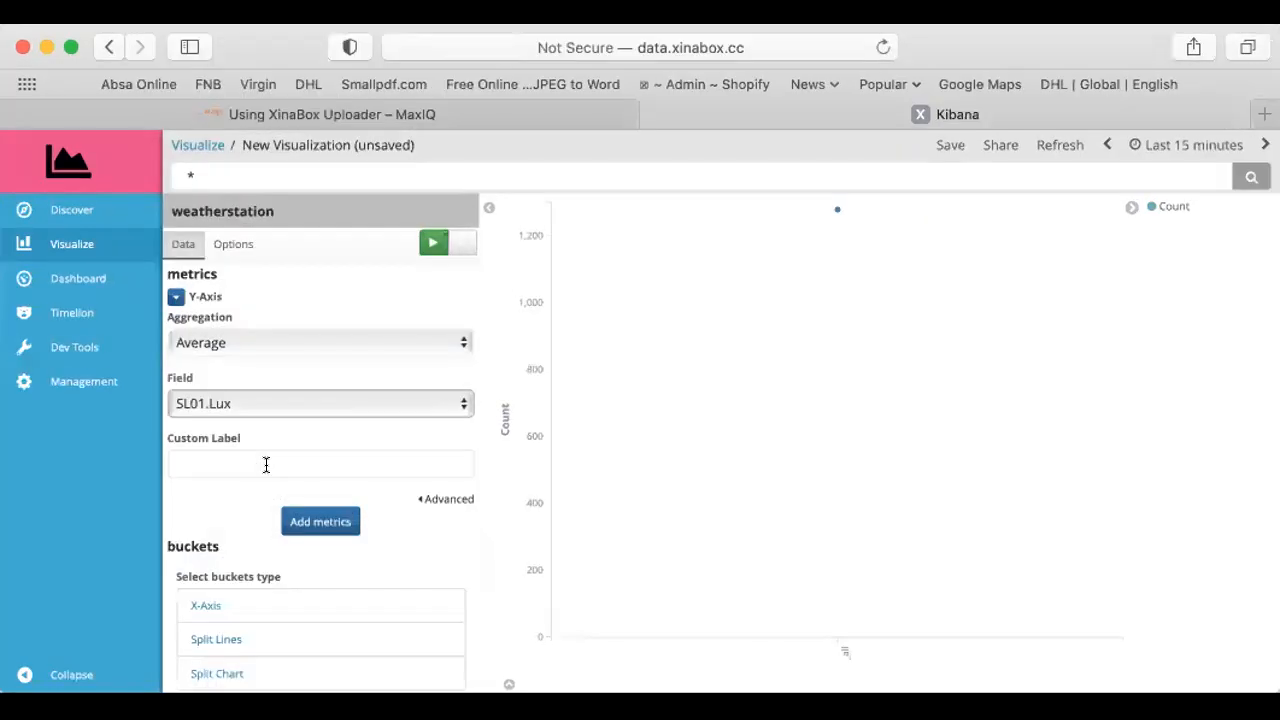
Give the Y-axis the custom label "Light Lux" and apply the changes to the chart
click(297, 485)
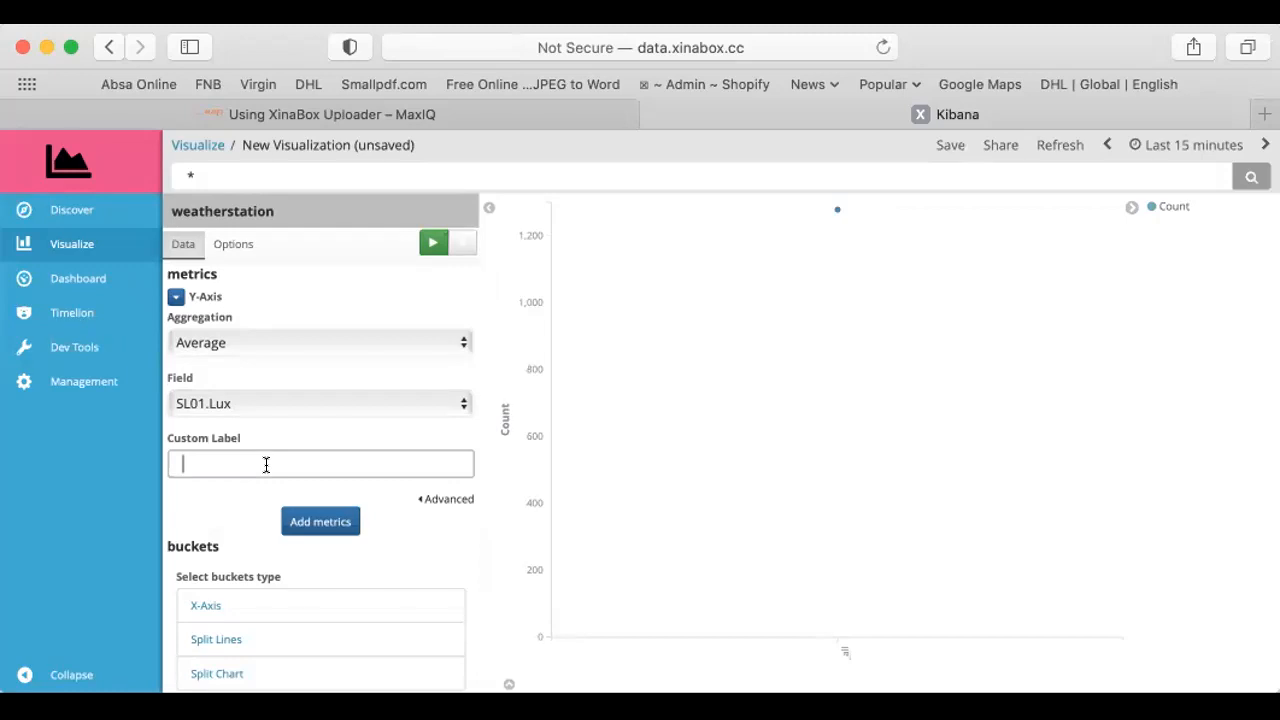
text(Light Lux)
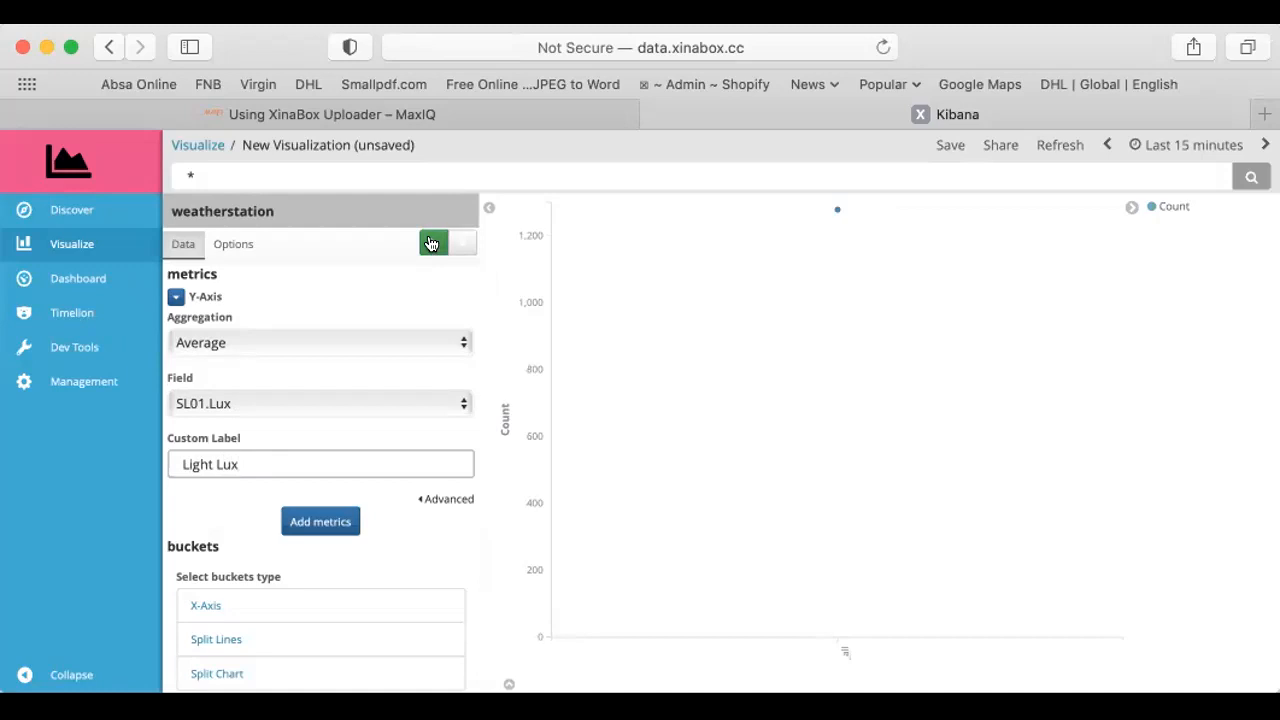
click(431, 244)
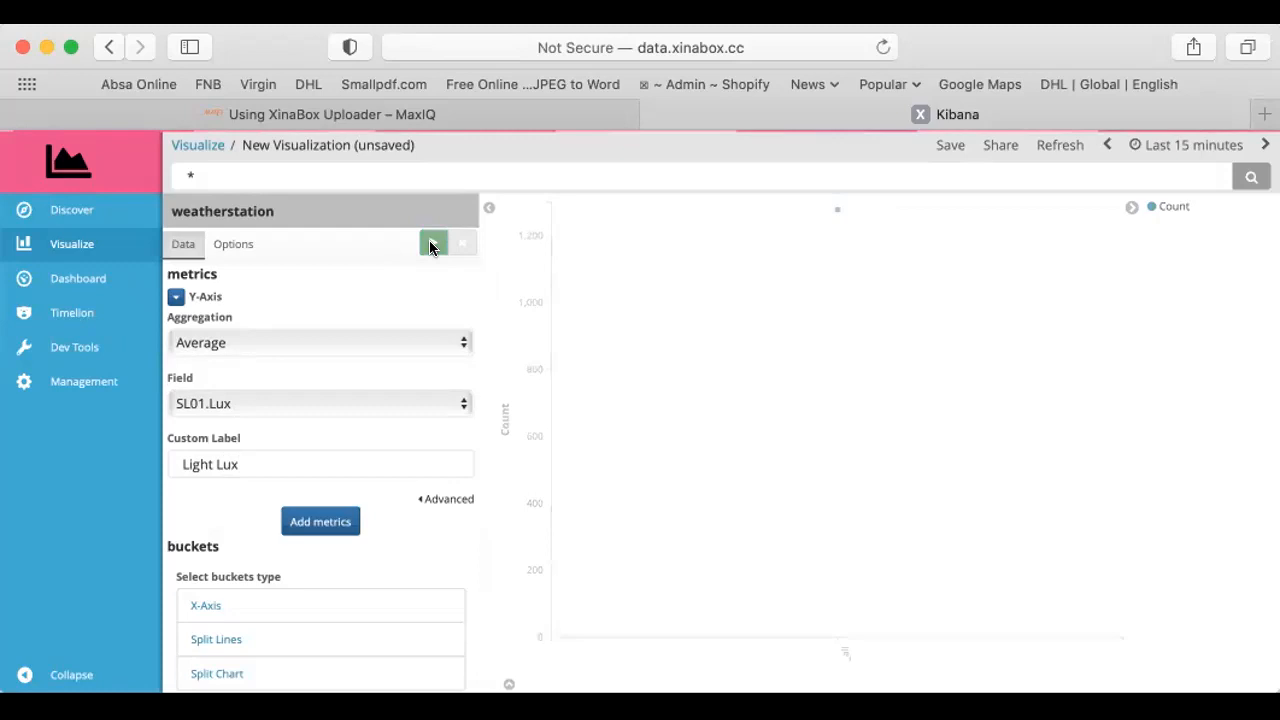
Add an X-axis bucket with the Date Histogram aggregation on the timestamp.captured field
scroll(196, 507, down, 1)
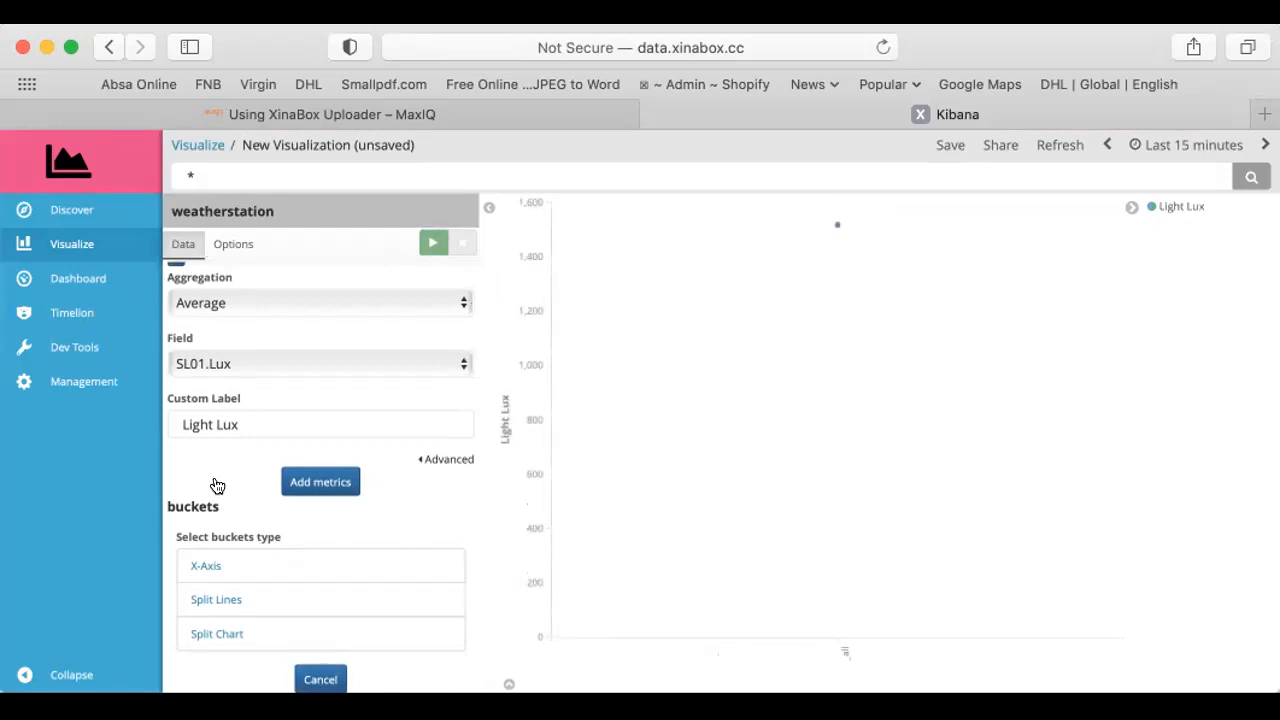
click(199, 567)
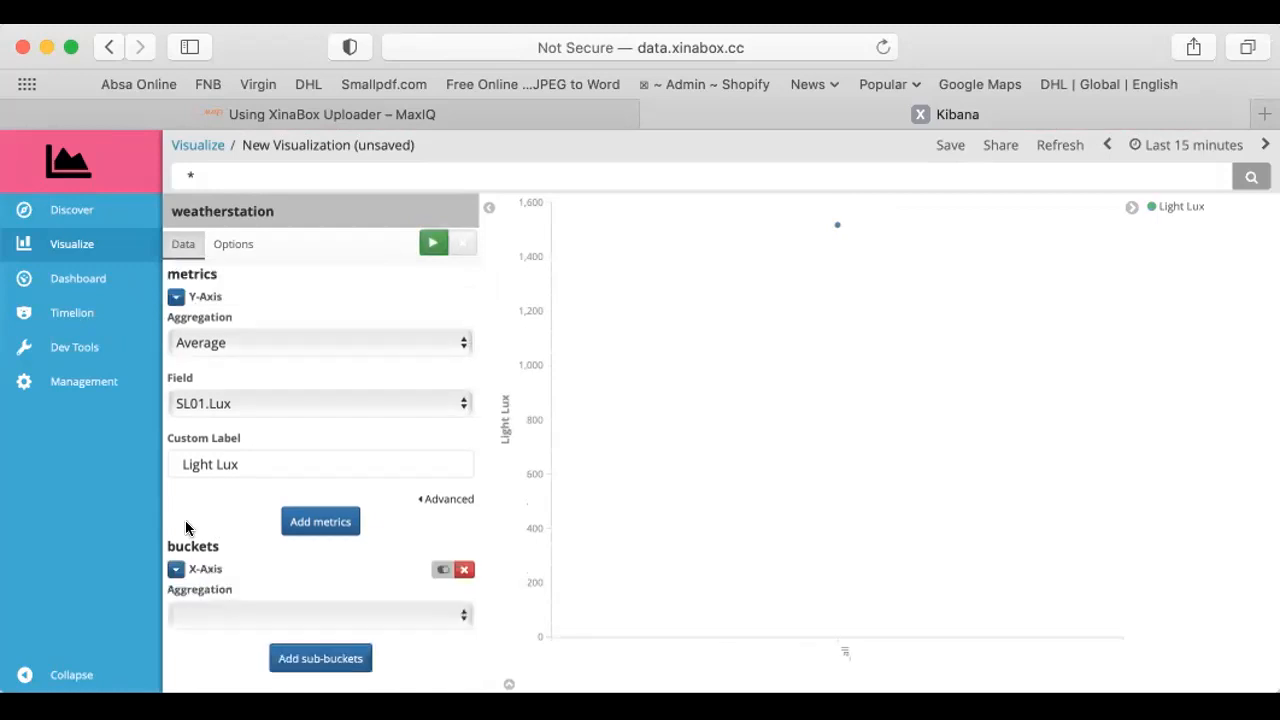
click(255, 612)
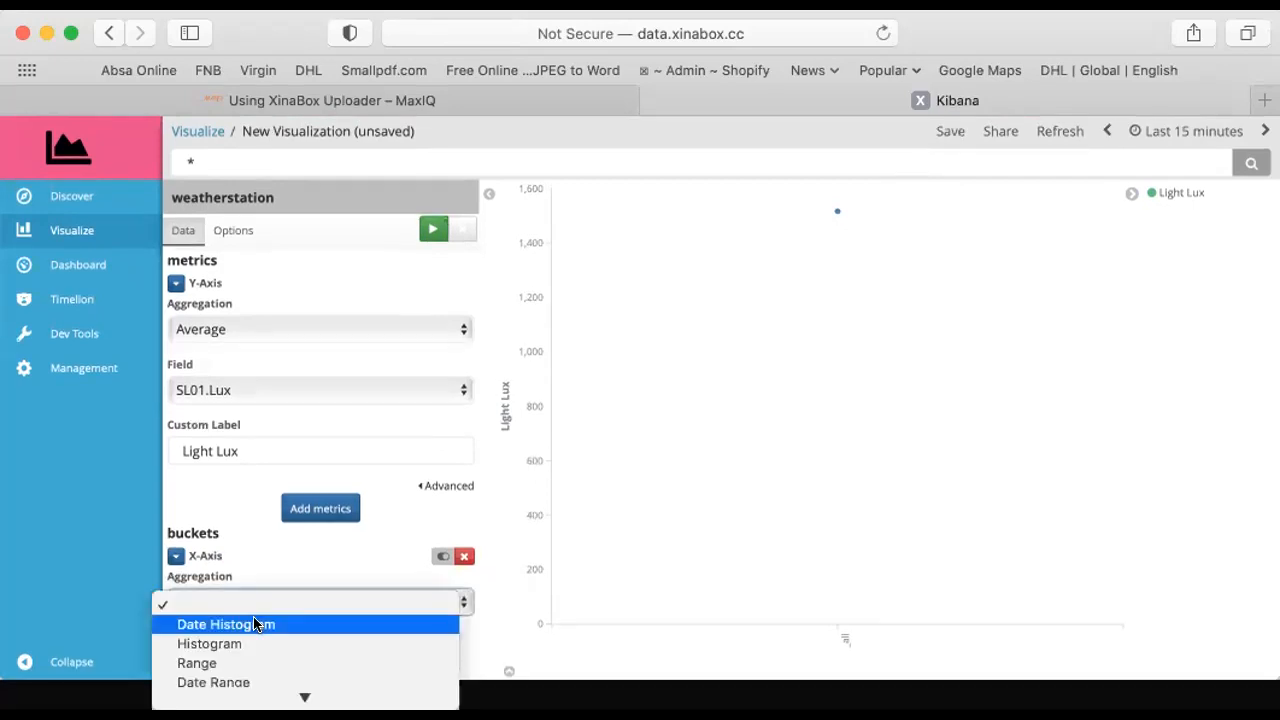
click(253, 624)
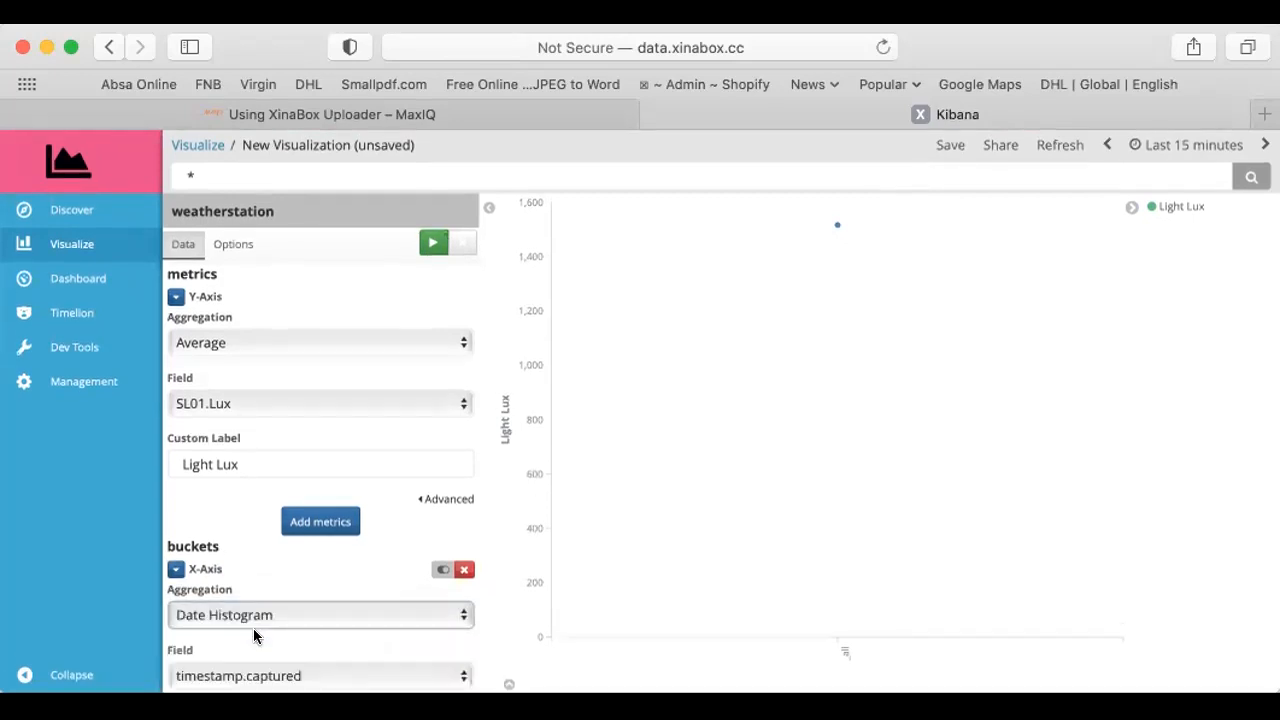
scroll(253, 616, down, 3)
Give the X-axis the custom label "Date and Time"
click(216, 620)
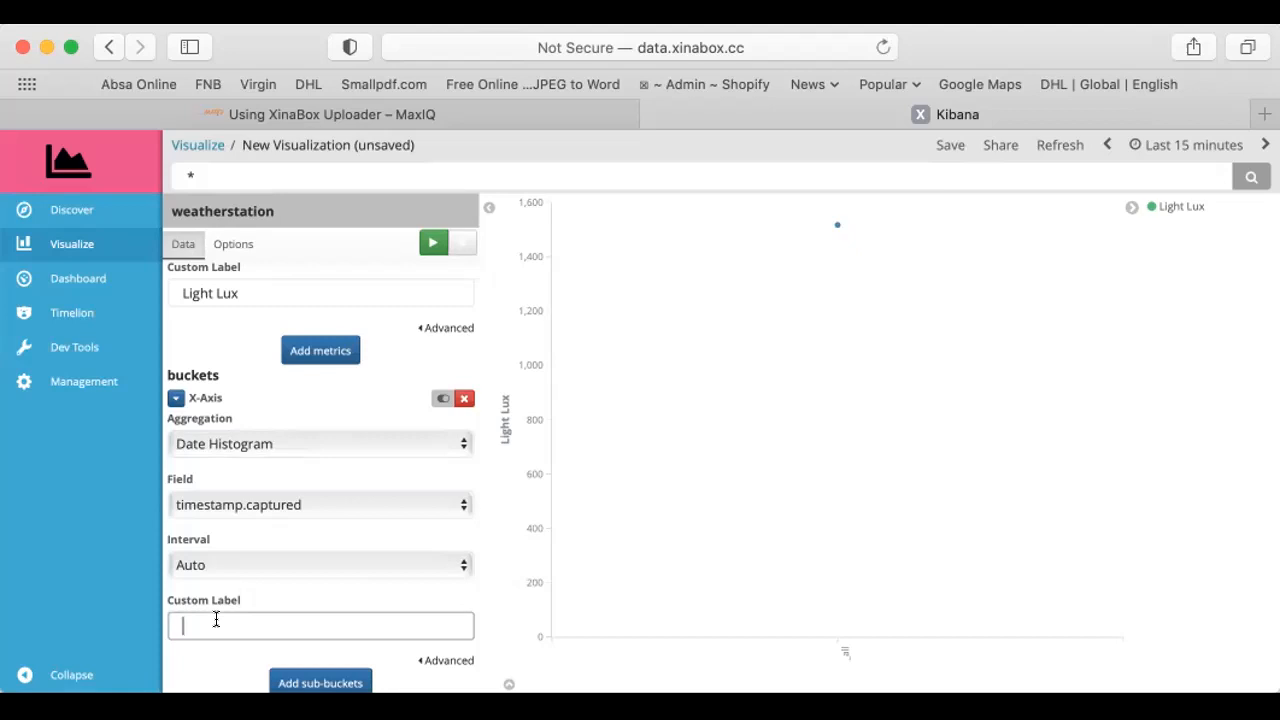
text(Date and Time)
scroll(235, 658, down, 1)
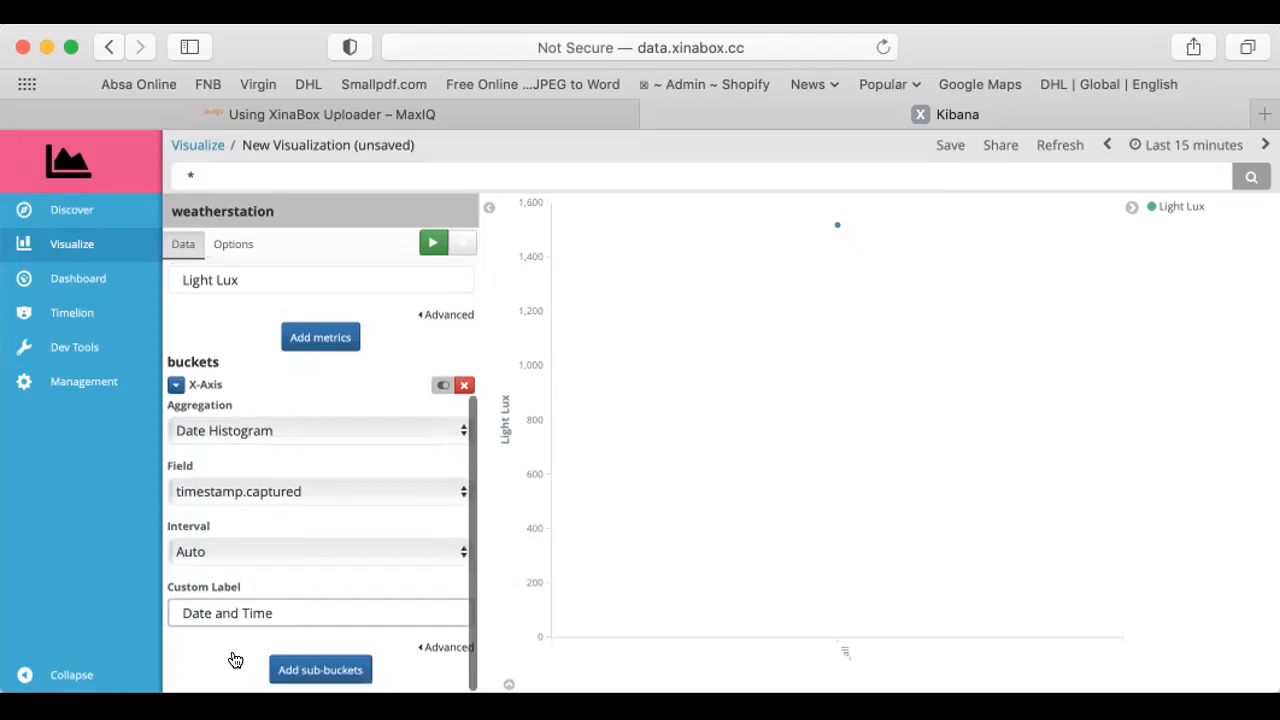
scroll(235, 660, up, 1)
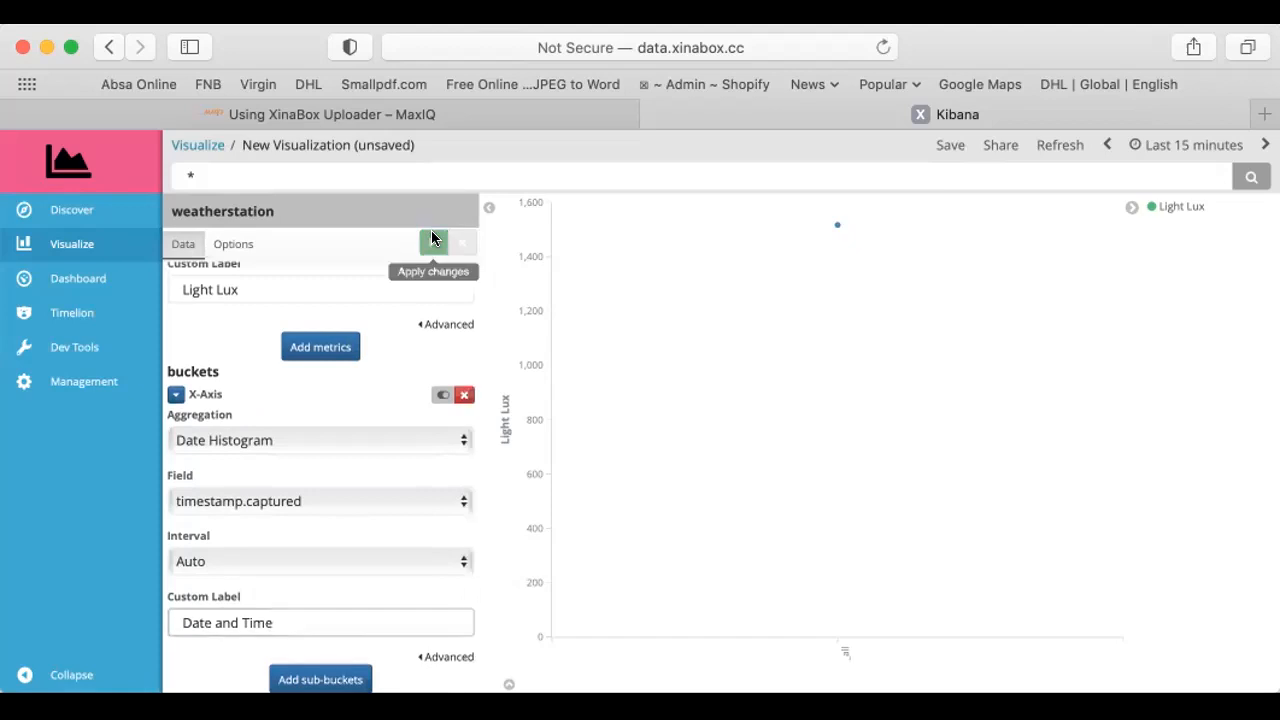
Apply the X-axis changes and save the visualization under the owner's first name followed by "UNDP Lux over time"
click(432, 236)
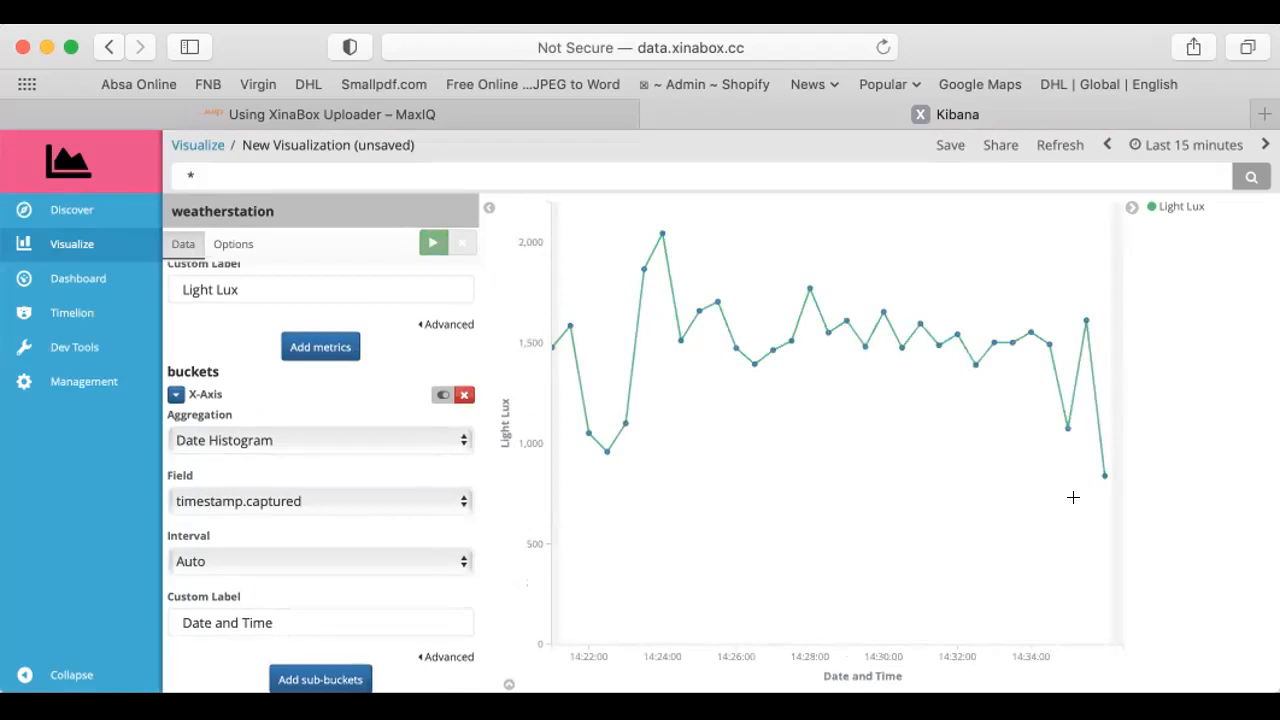
click(948, 147)
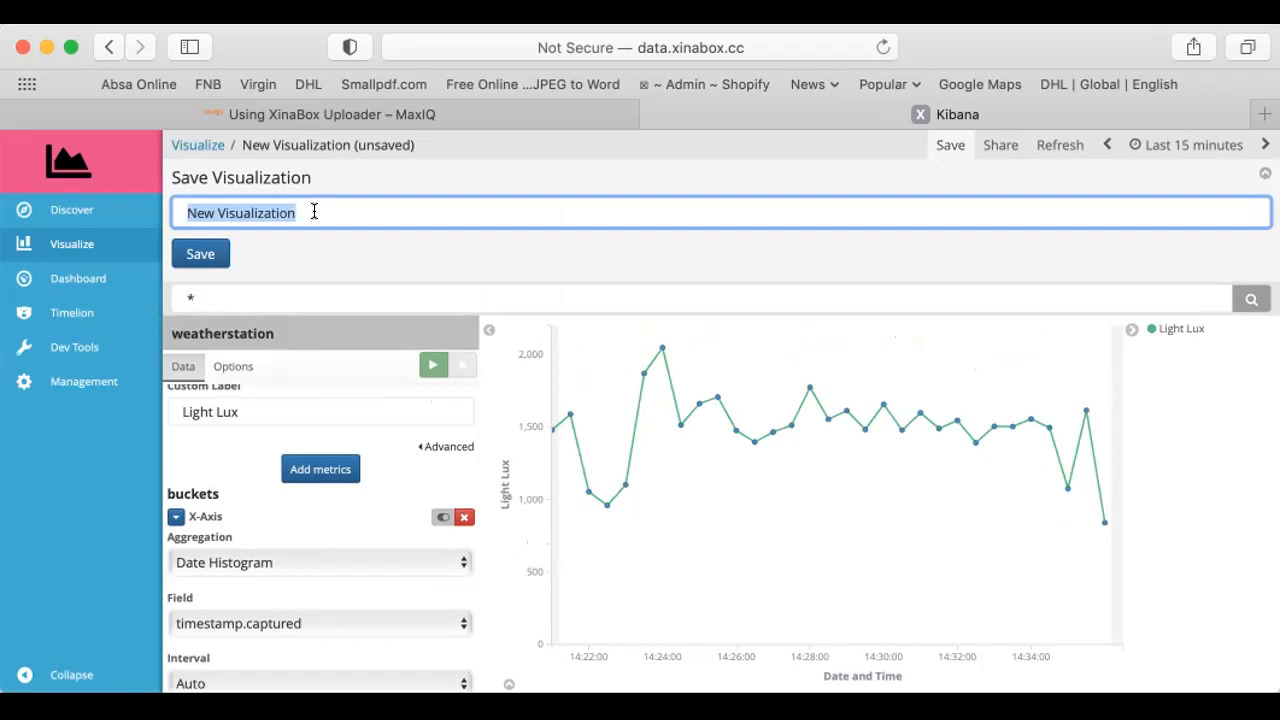
text(Judi U)
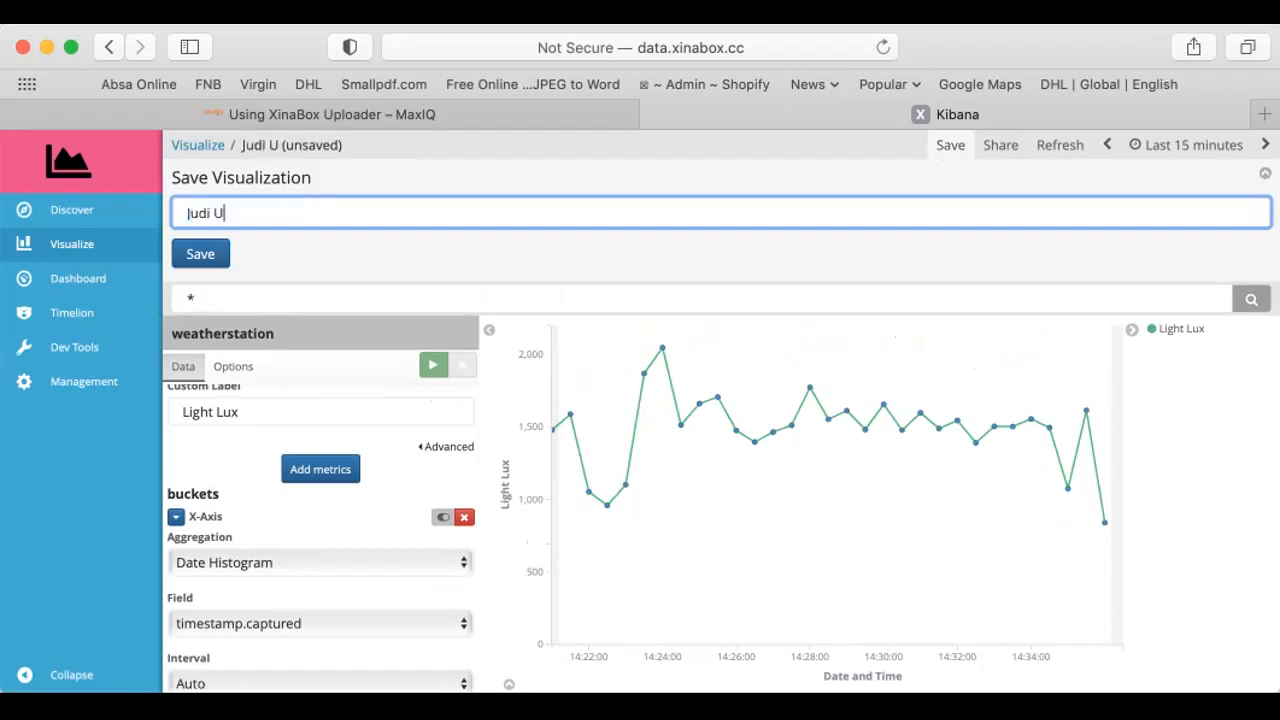
text(NDP Lux)
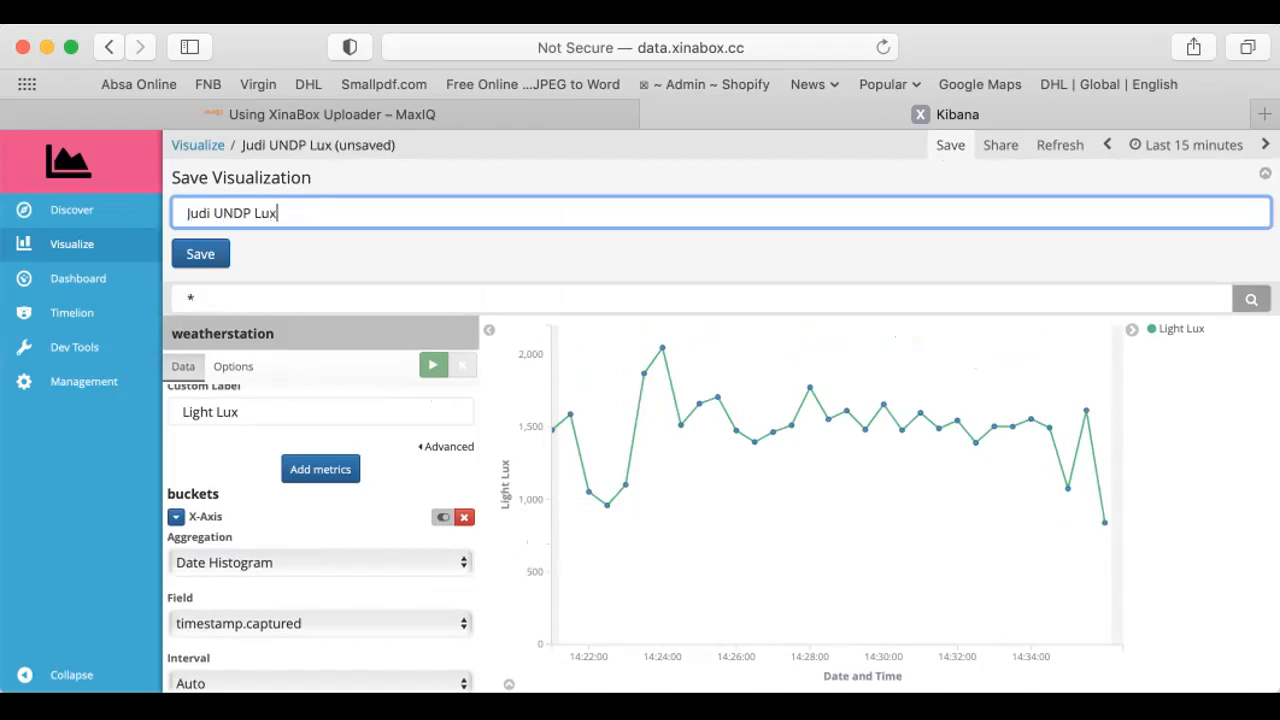
text( over time)
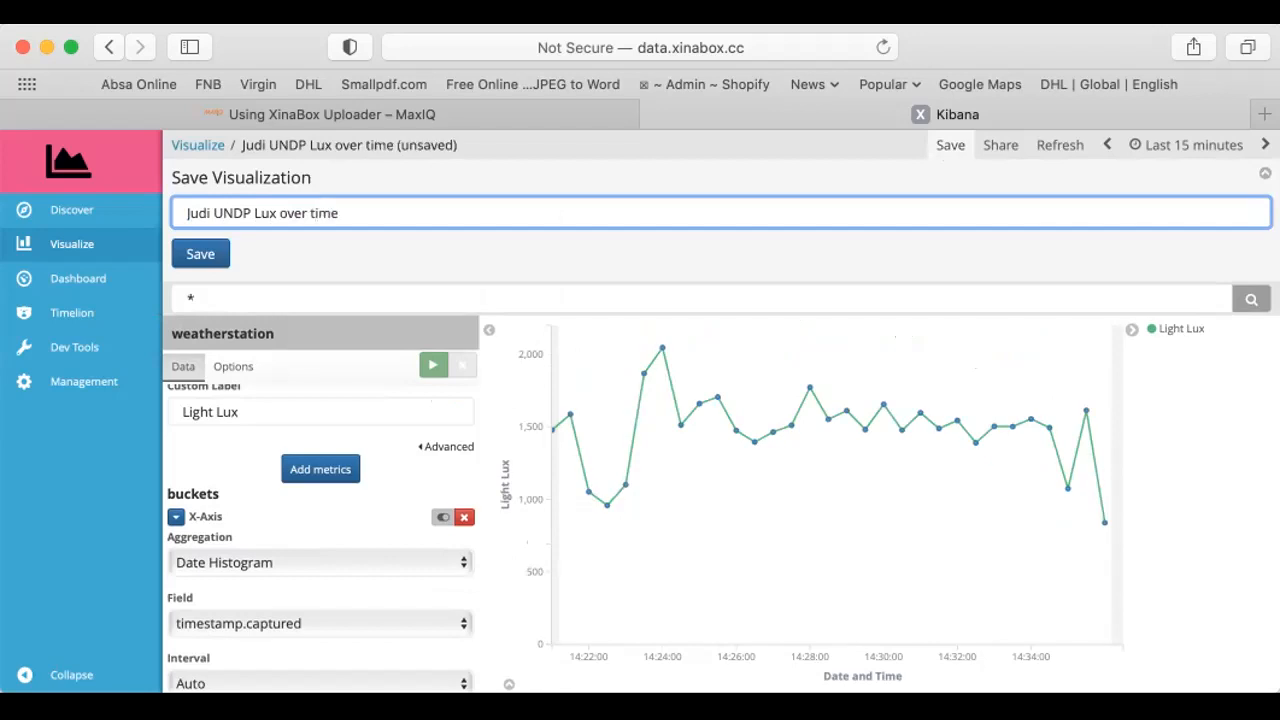
click(194, 257)
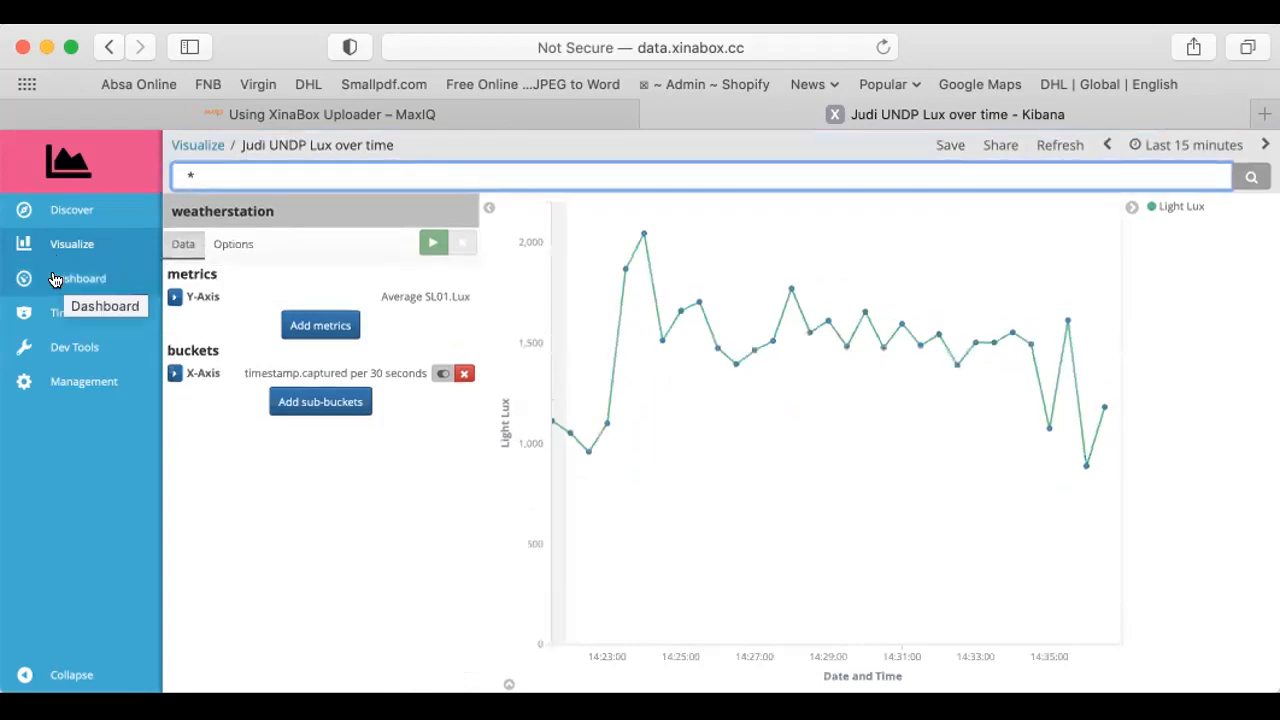
Create a new dashboard and open the list of visualizations that can be added to it
click(55, 279)
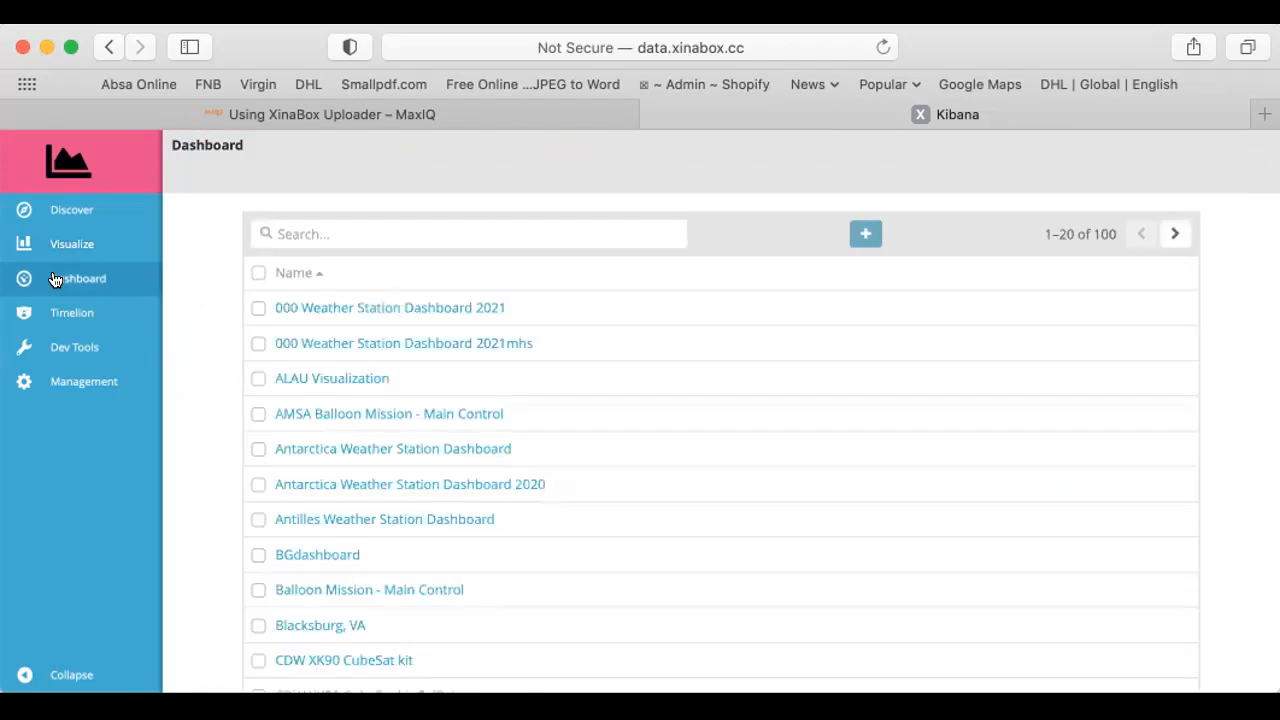
click(864, 234)
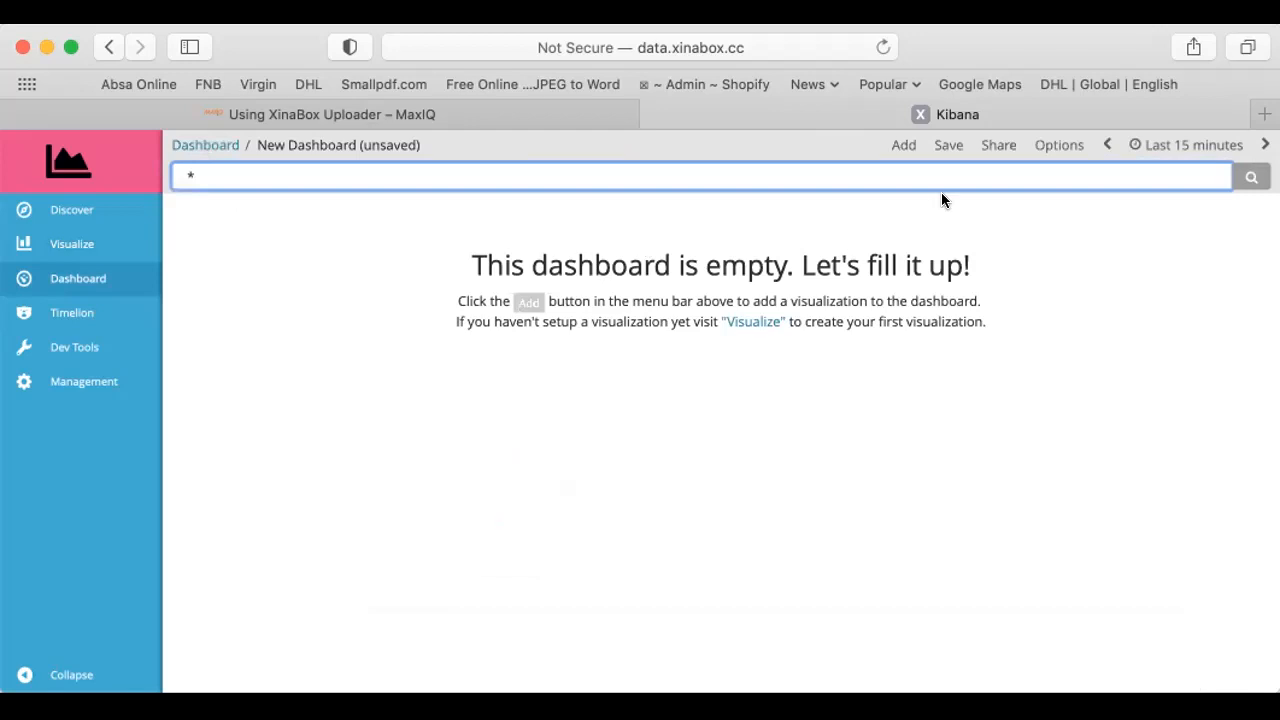
click(900, 145)
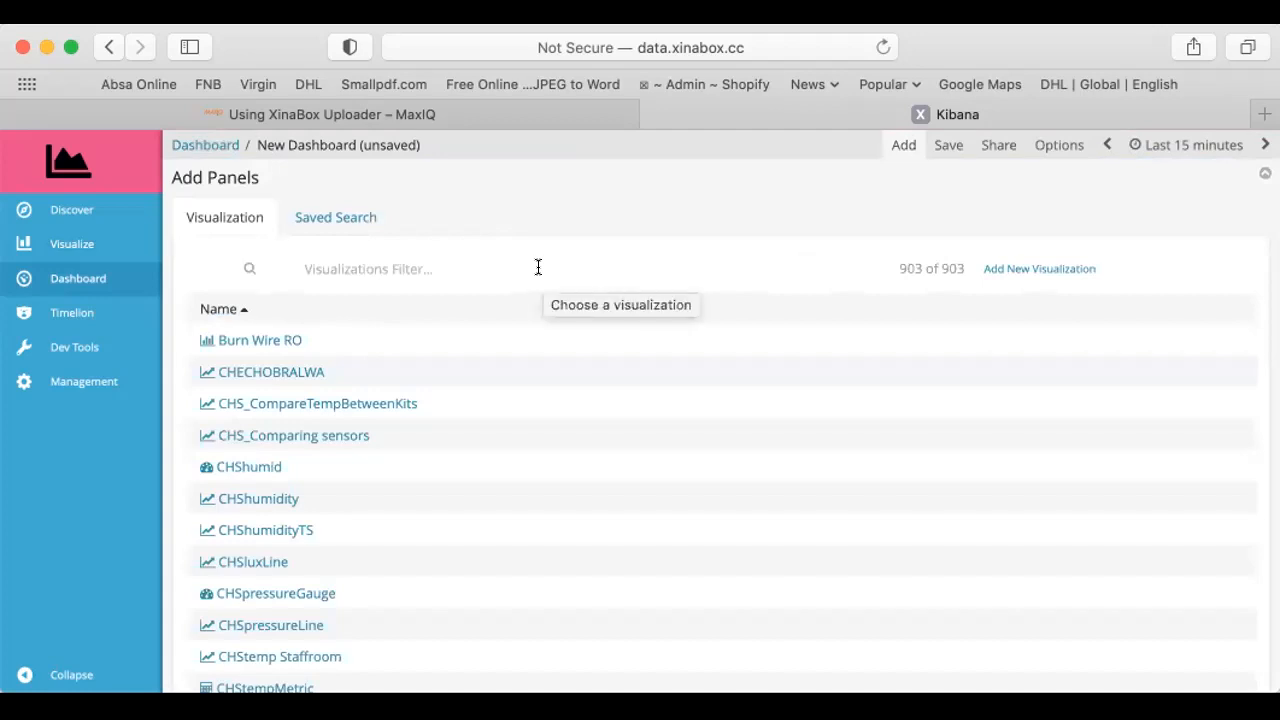
Filter the visualizations by the owner's first name plus "Lux" and add the "UNDP Lux over time" chart to the dashboard
text(Judi)
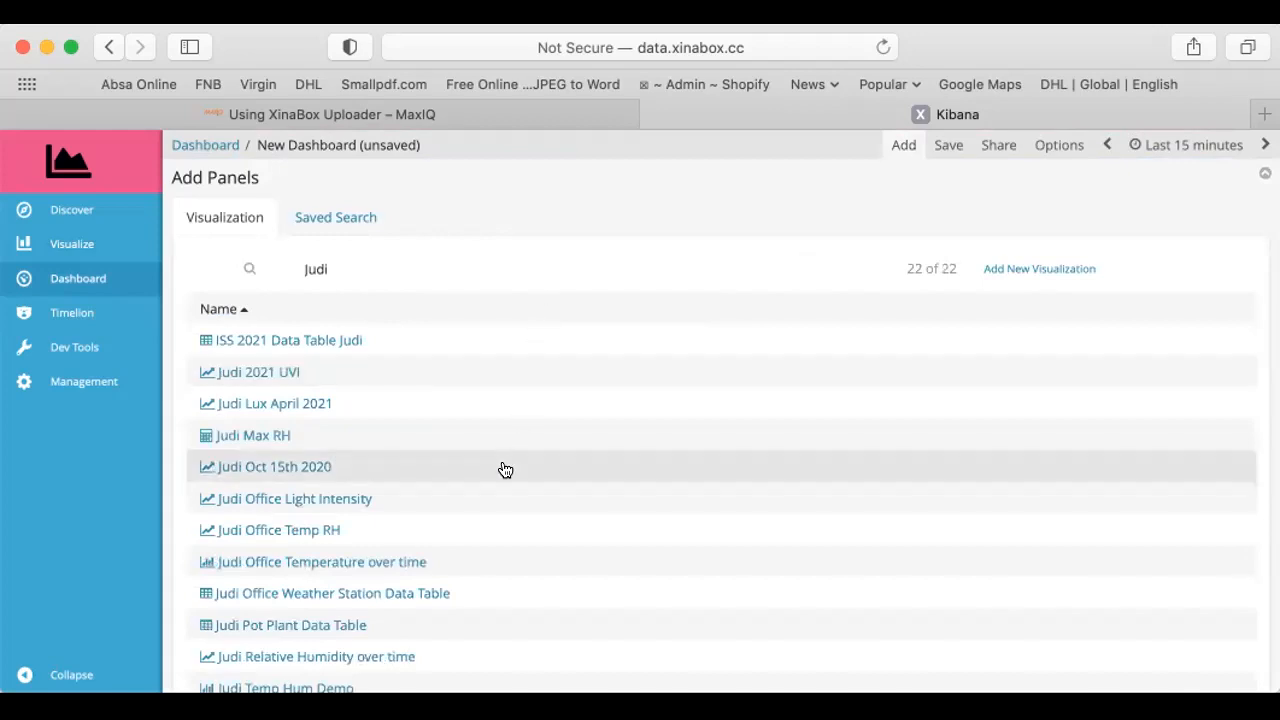
scroll(505, 470, down, 3)
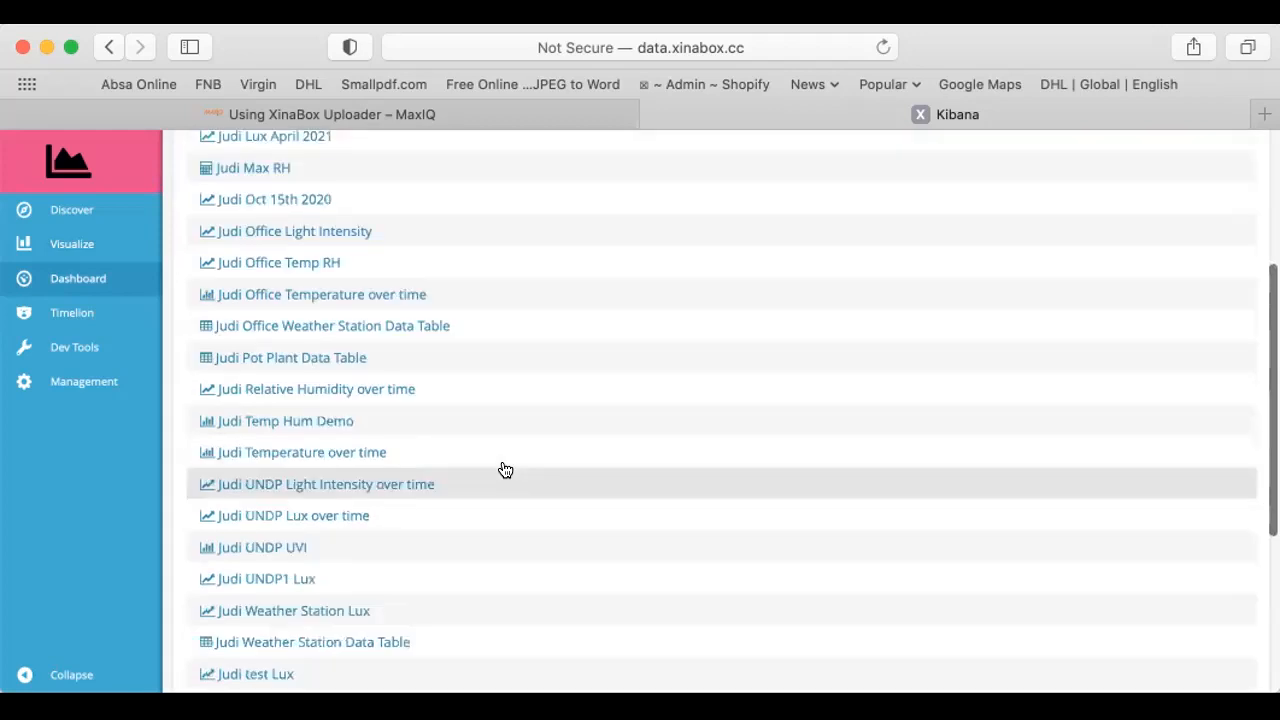
scroll(505, 470, down, 1)
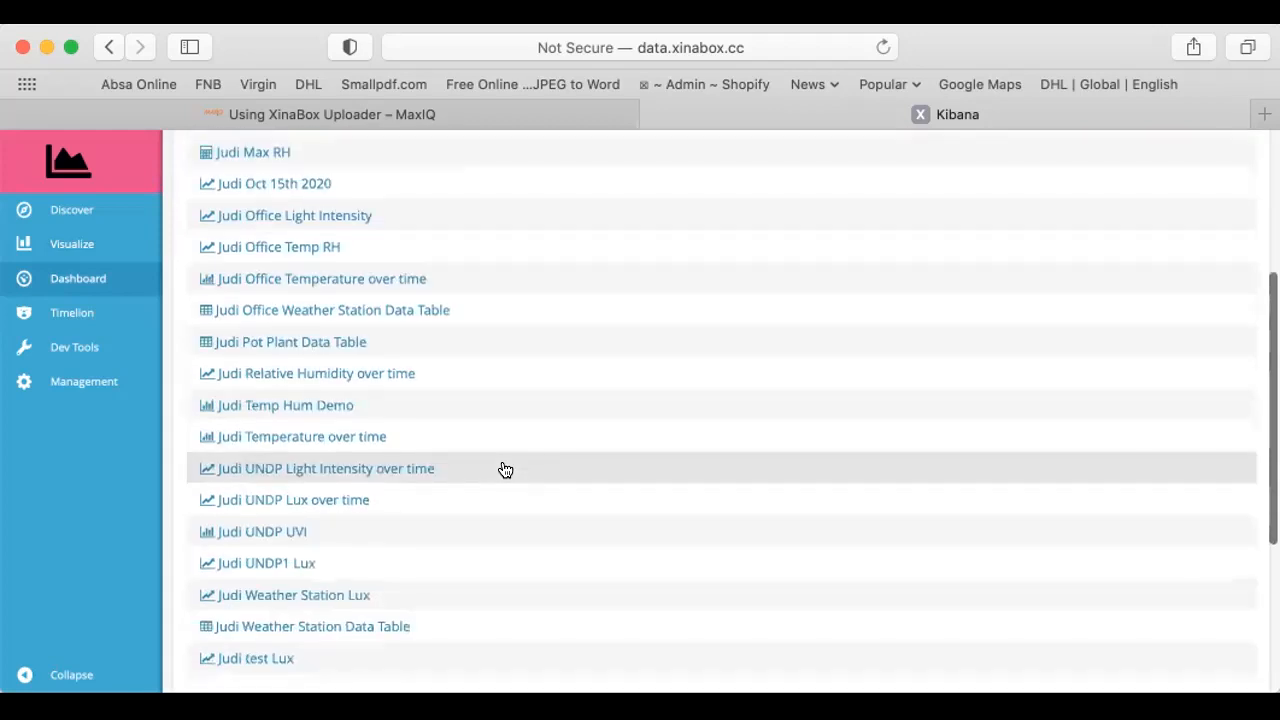
scroll(505, 470, down, 3)
scroll(505, 470, up, 6)
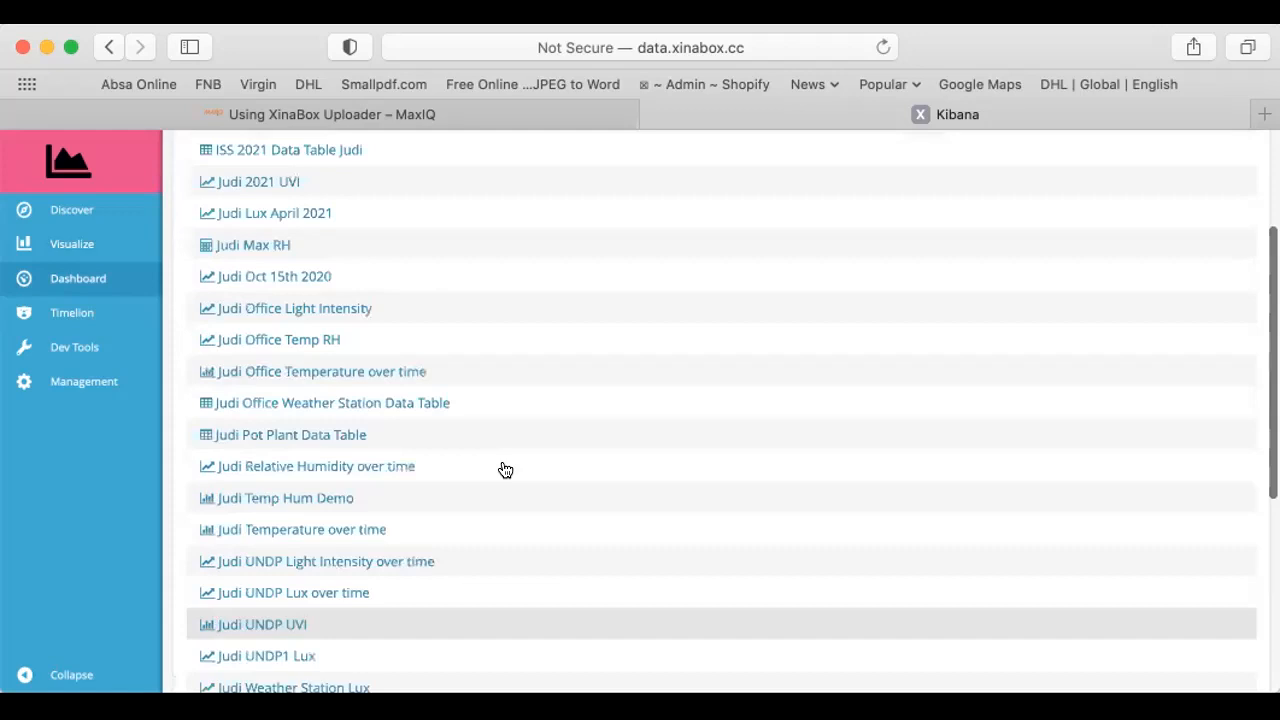
scroll(486, 274, up, 7)
click(486, 274)
text(Lux)
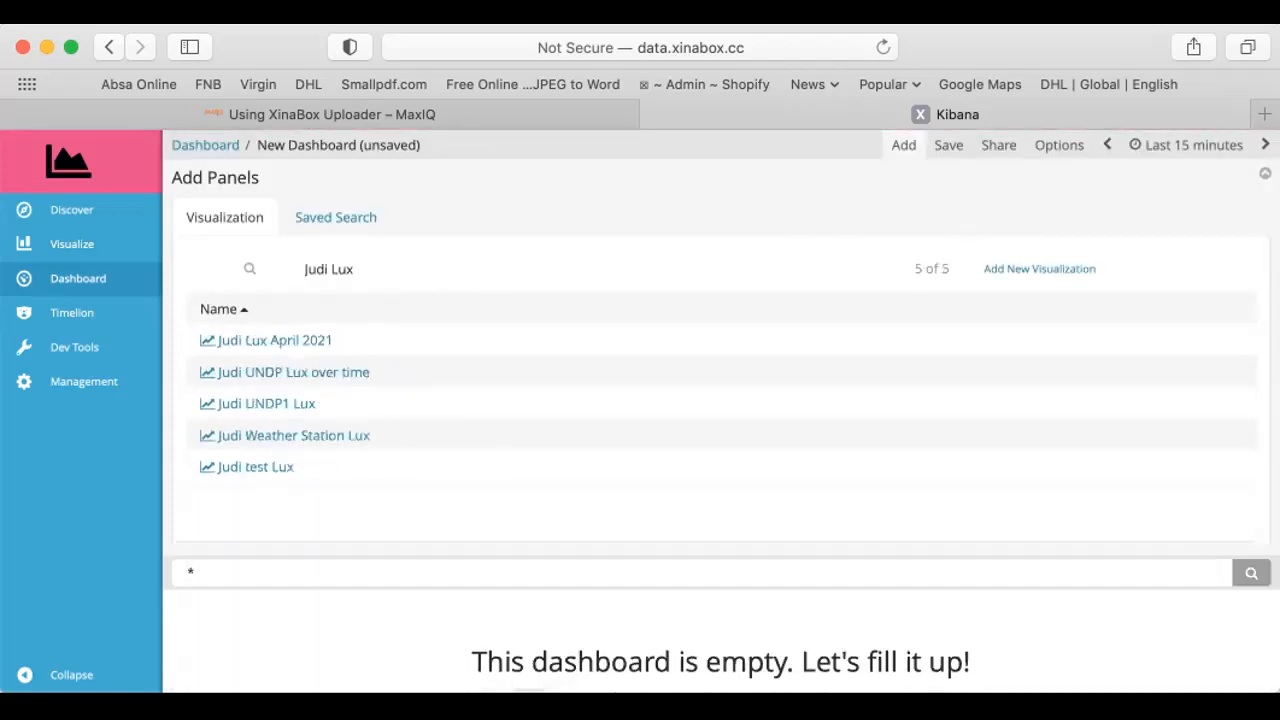
click(284, 368)
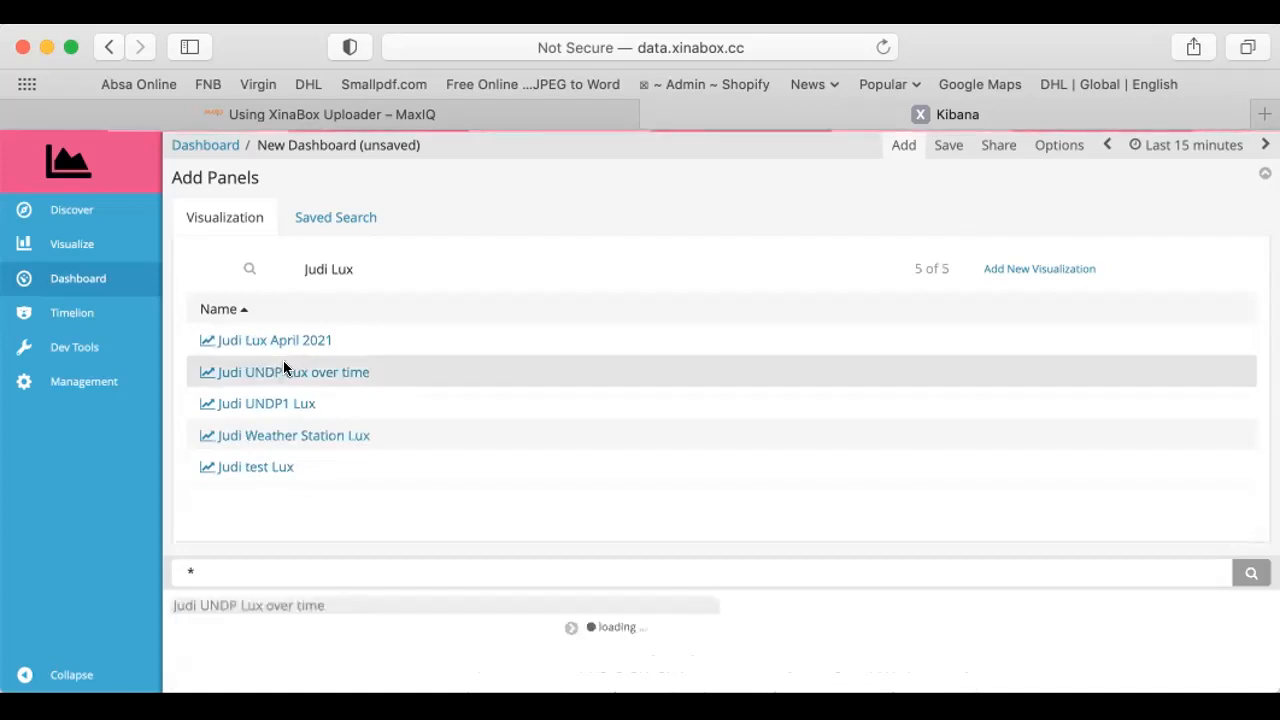
click(900, 145)
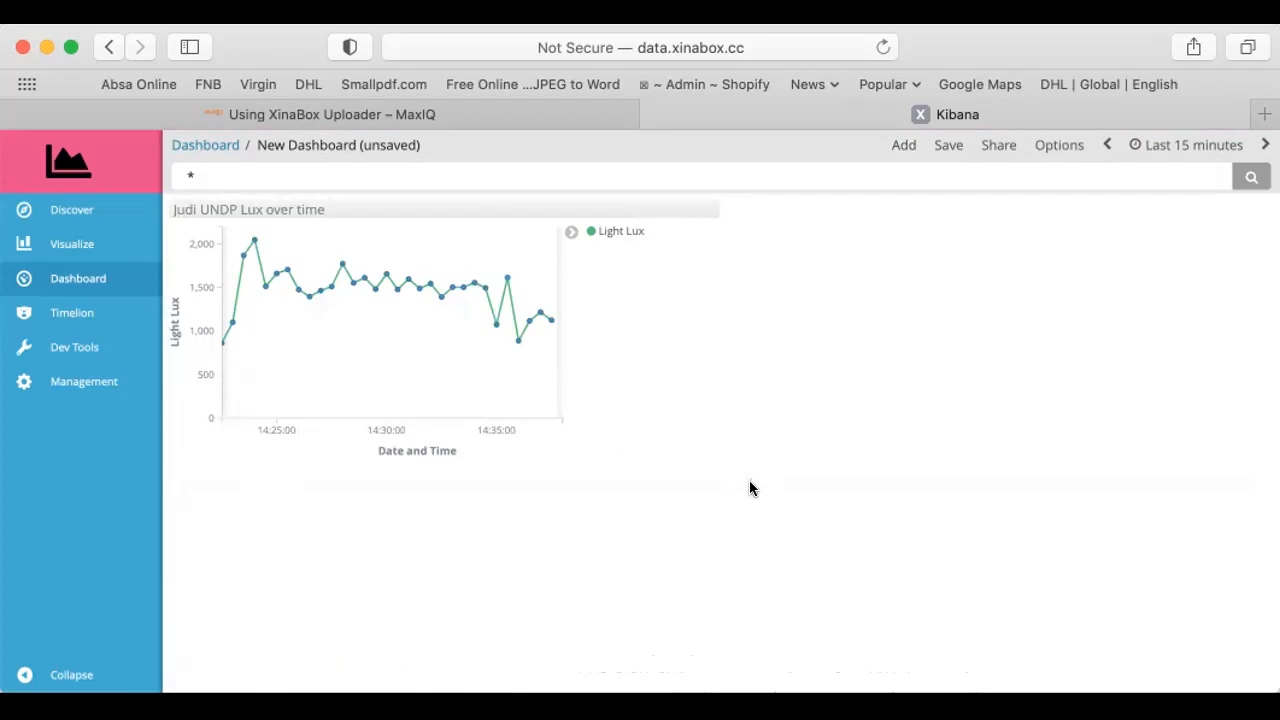
Filter the dashboard data with a query of the station owner's first name followed by the * wildcard
click(183, 172)
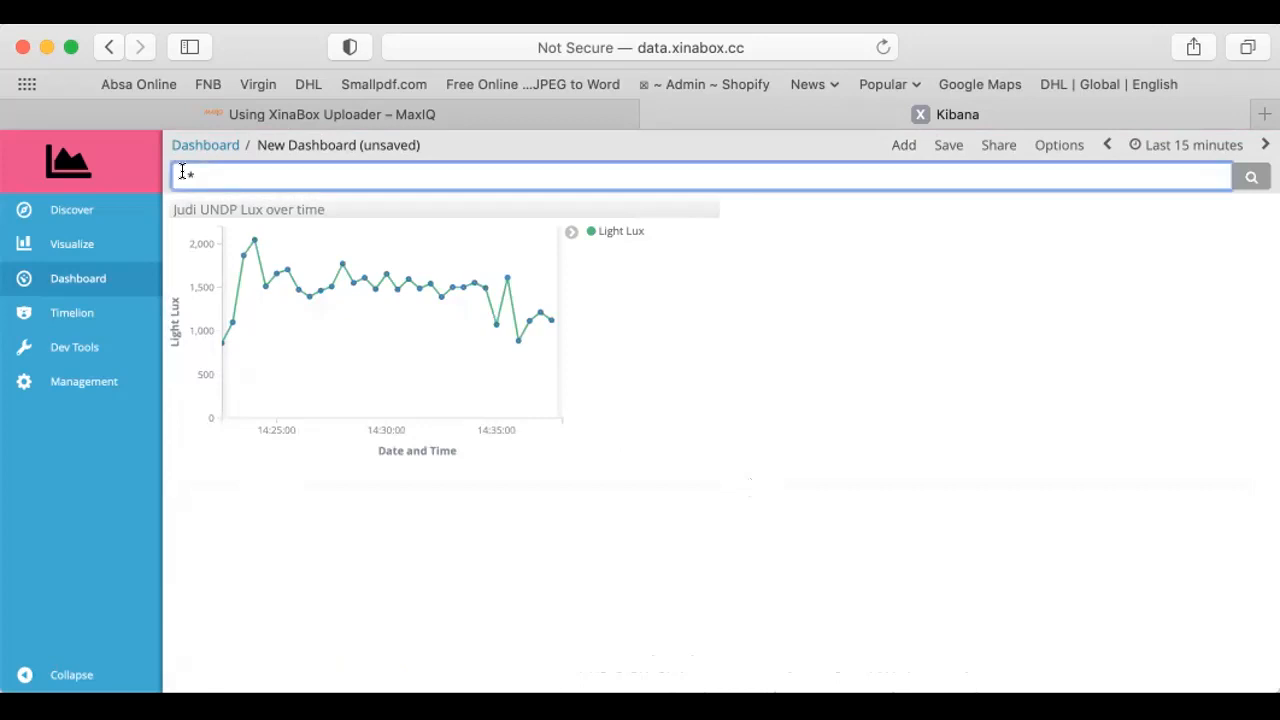
text(Judi)
click(1251, 176)
click(1249, 176)
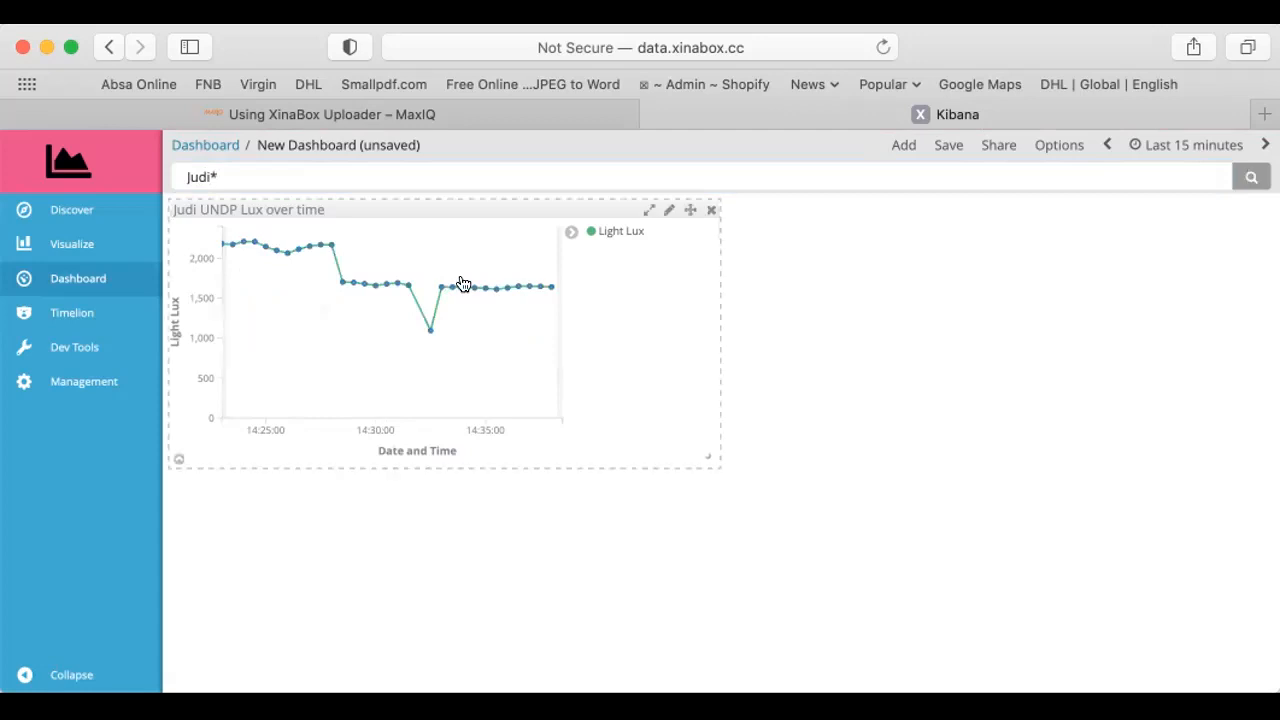
mouse_move(465, 284)
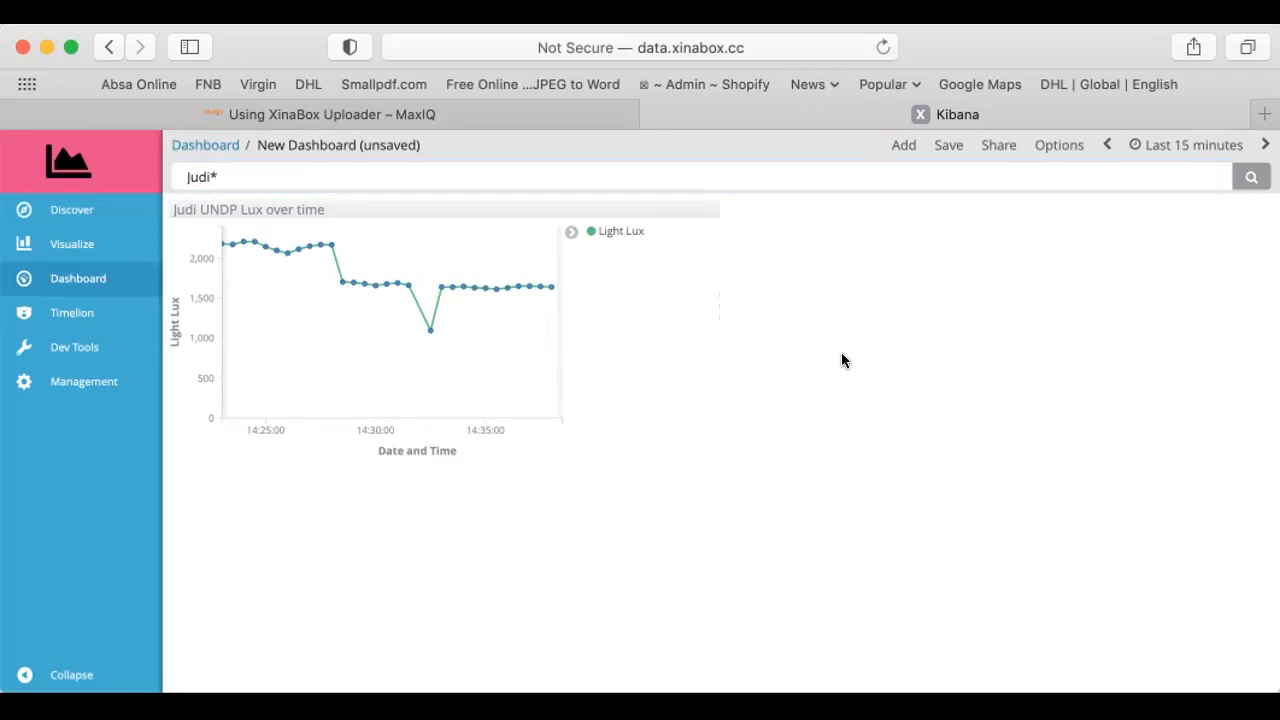
Set the dashboard's time range to Last 4 hours and its auto-refresh interval to 10 seconds
click(1165, 149)
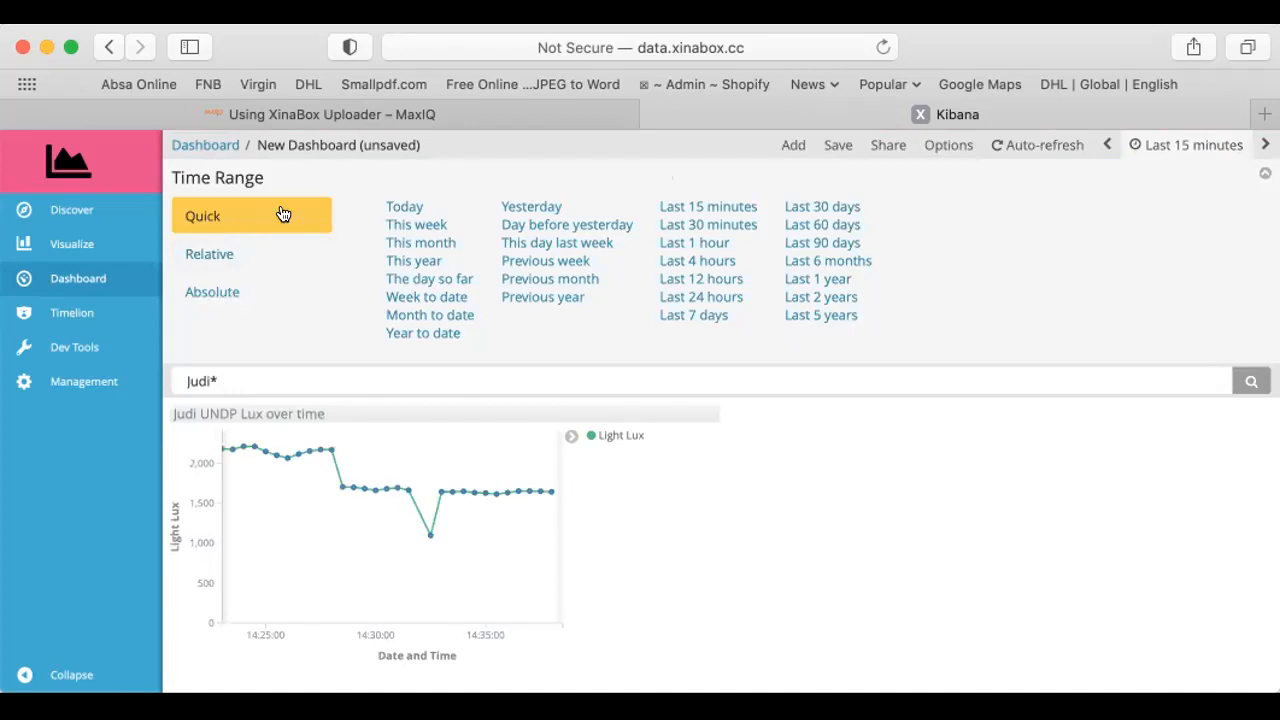
click(722, 259)
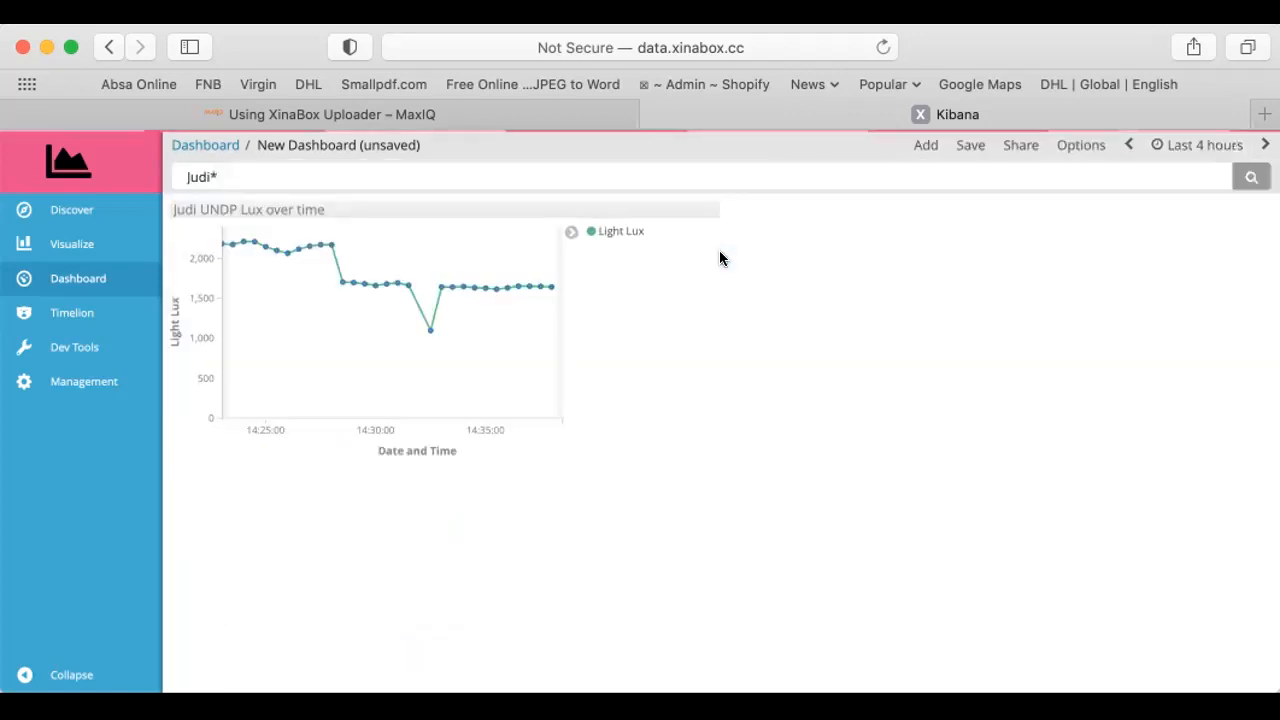
click(1193, 146)
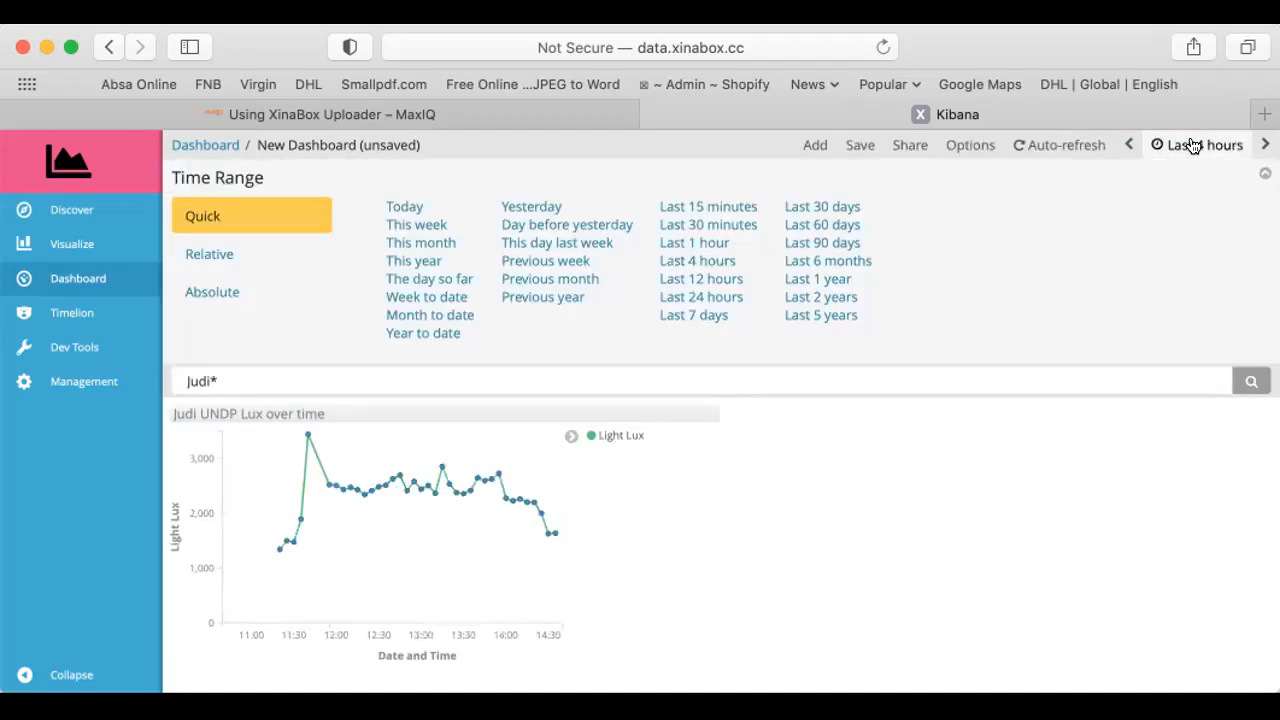
click(1045, 145)
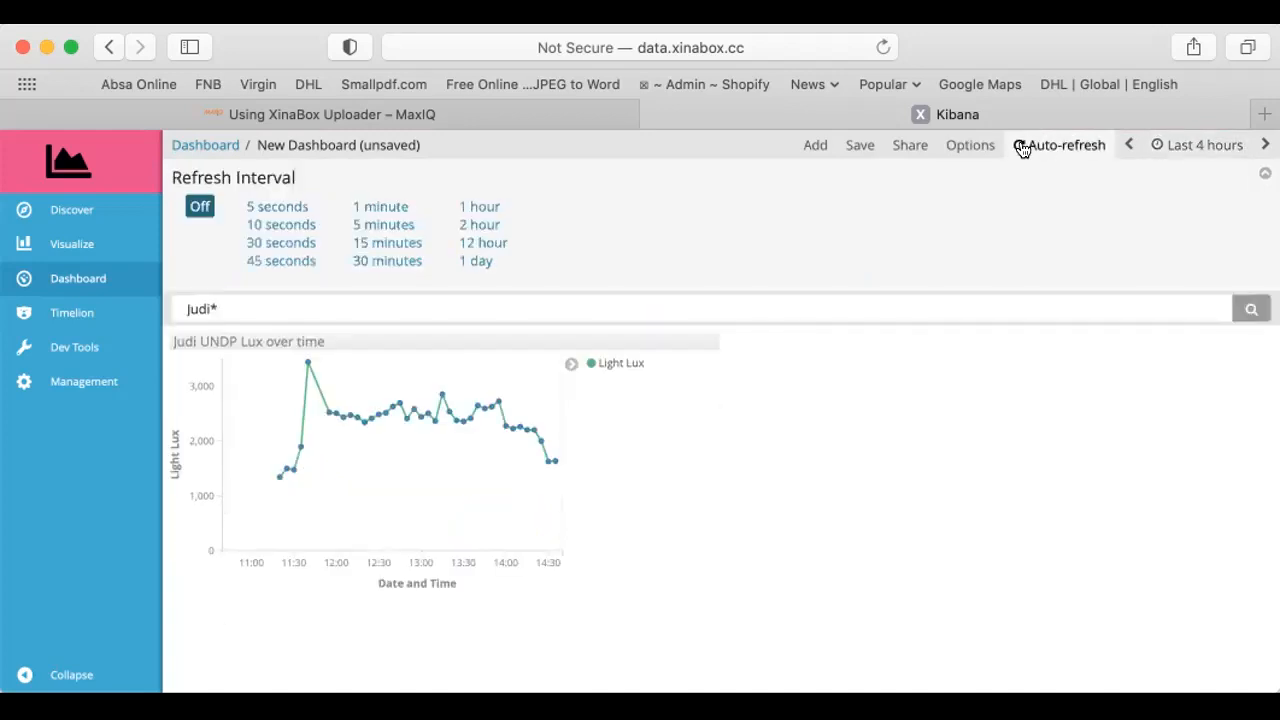
click(275, 225)
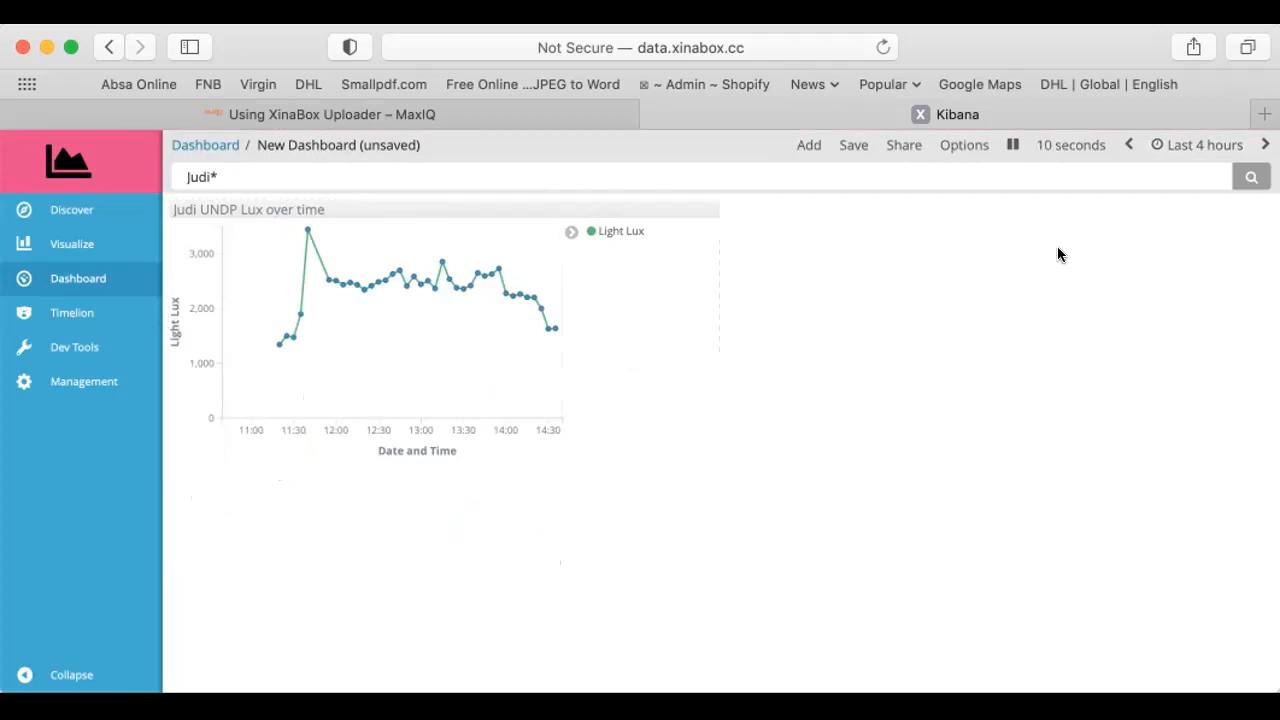
Save the dashboard under the owner's first name followed by "UNDP1 11Sep2021"
click(847, 148)
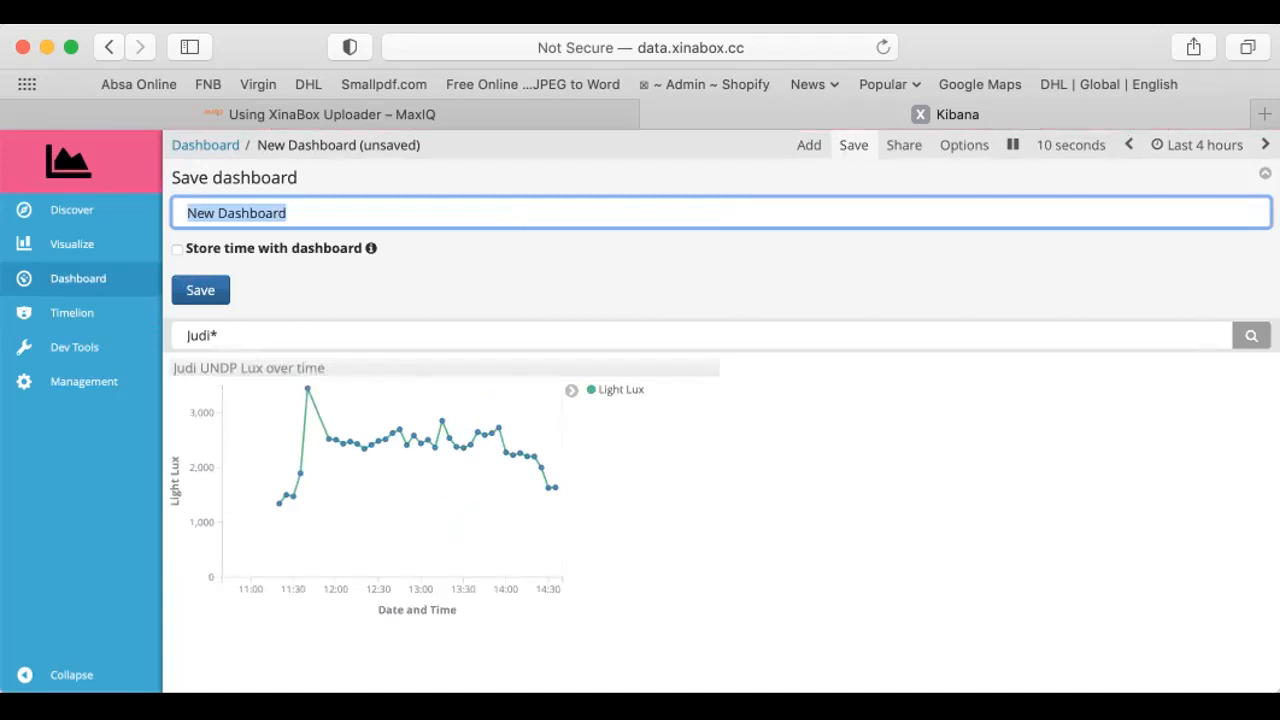
text(Judi UN)
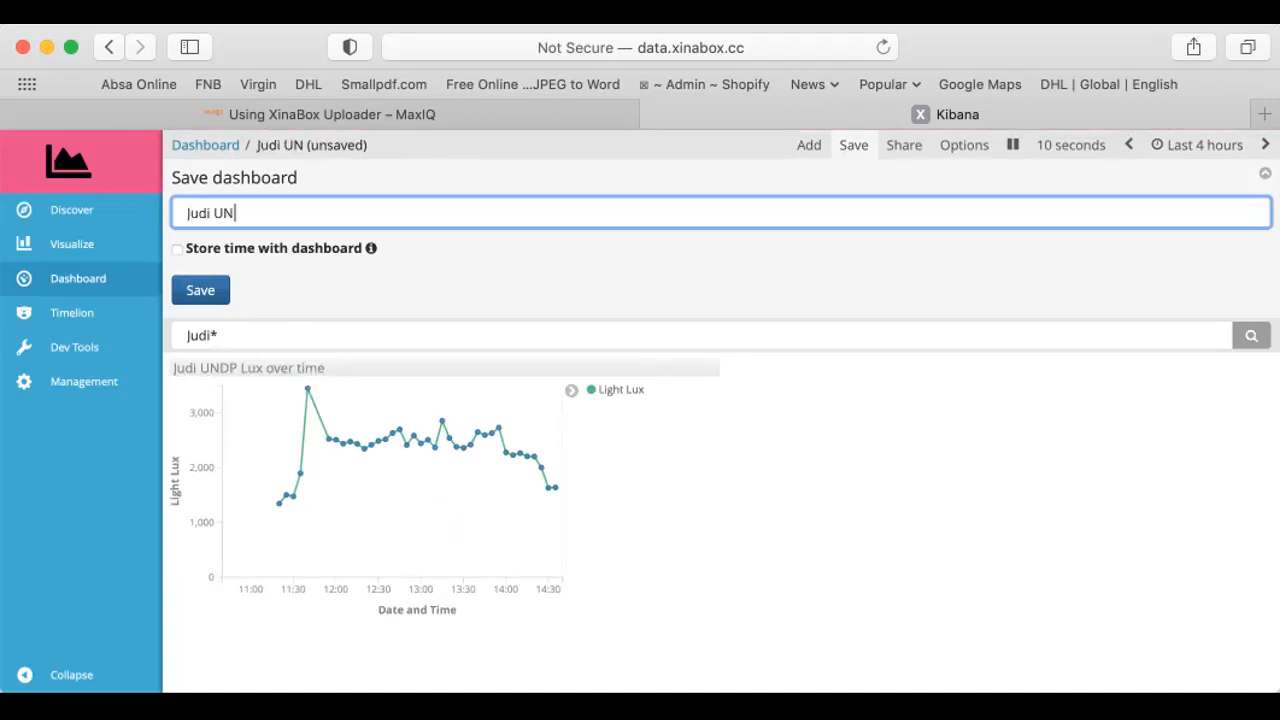
text(DP1)
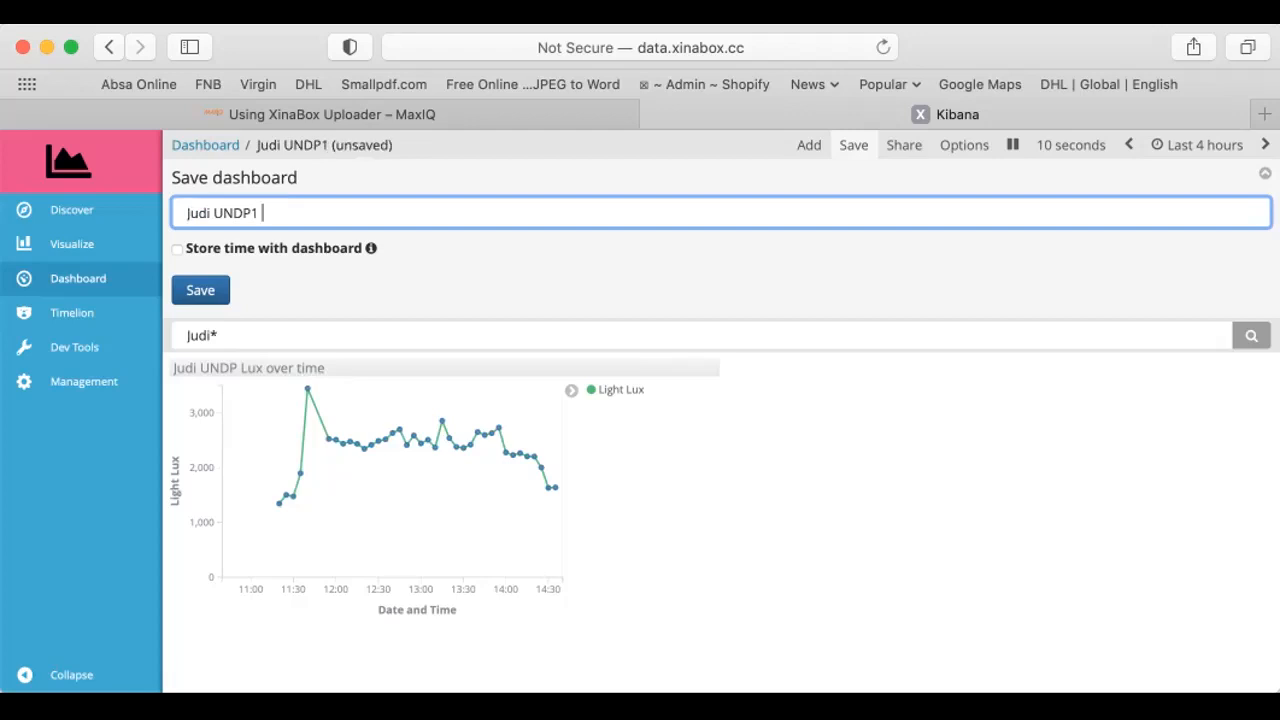
text( 11Sep)
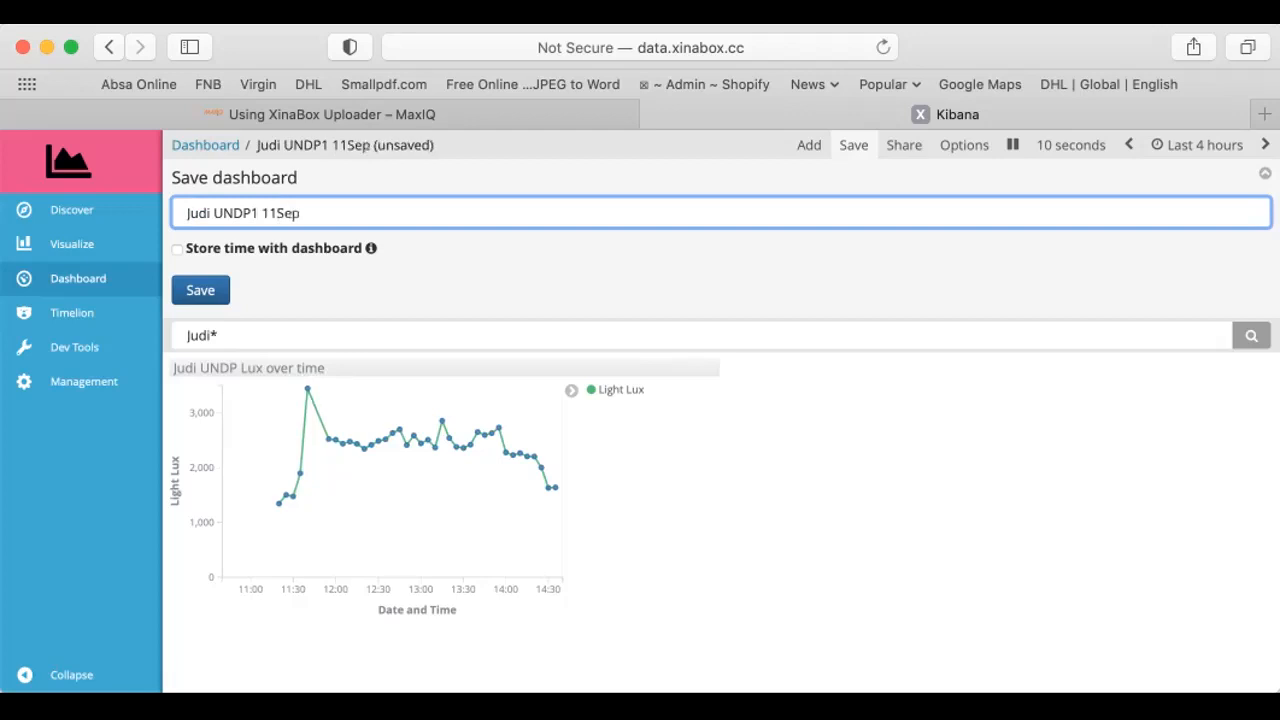
text(2021)
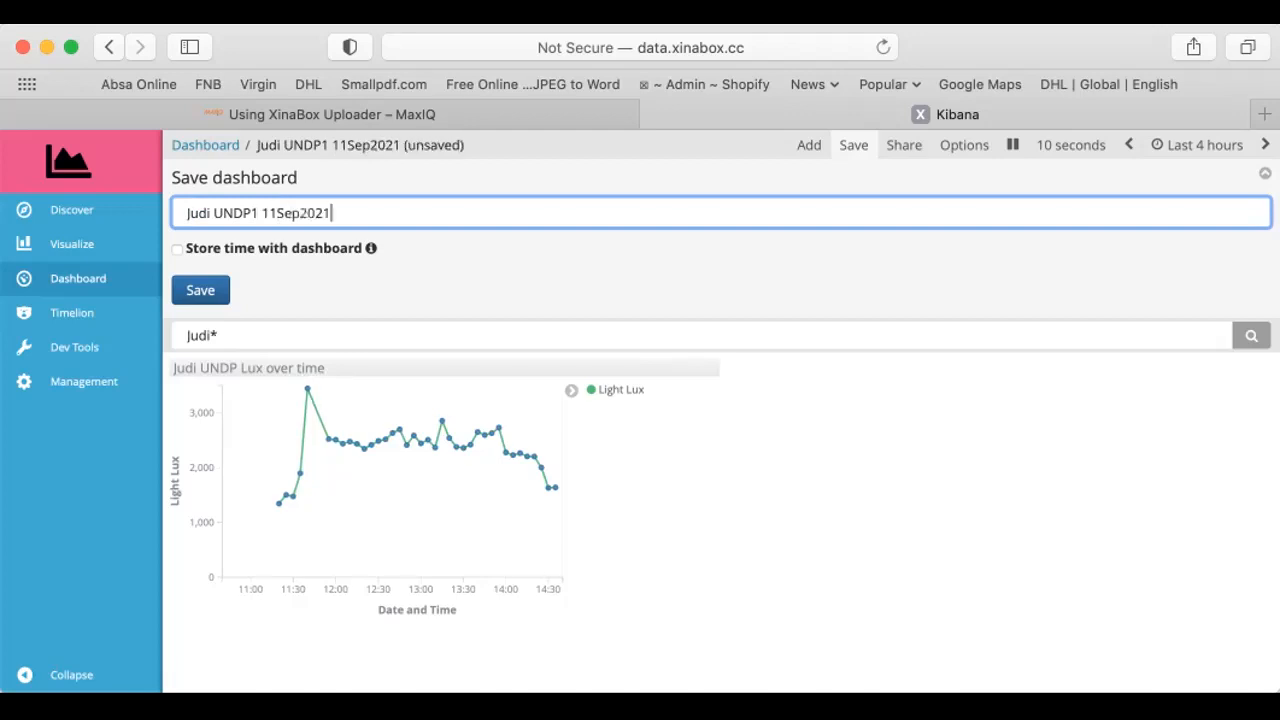
click(195, 290)
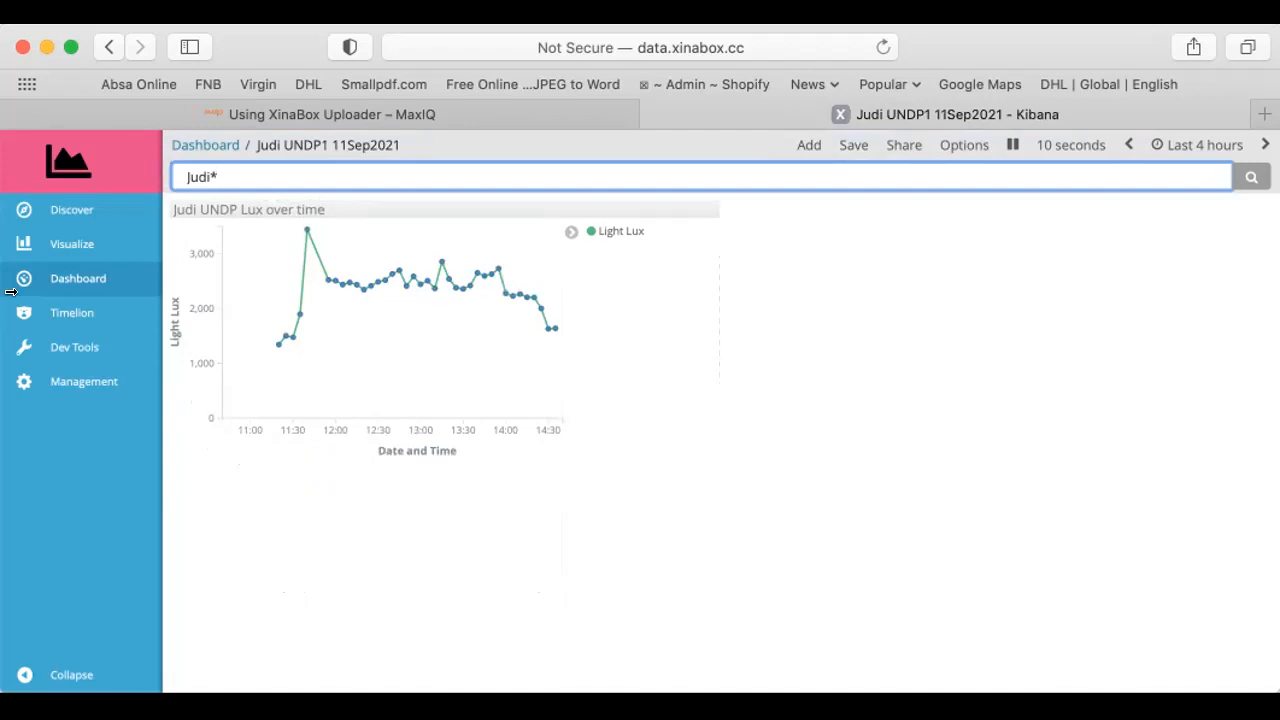
Create a new Gauge visualization based on the weatherstation index
click(67, 246)
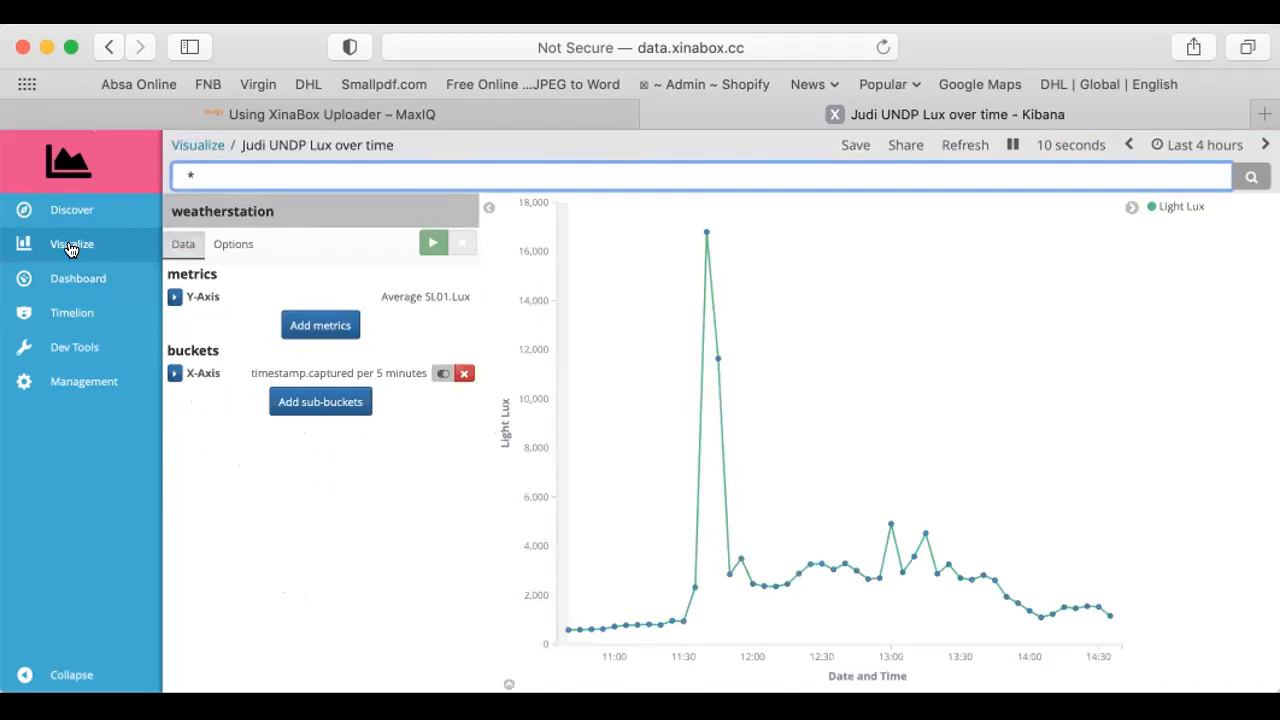
click(70, 249)
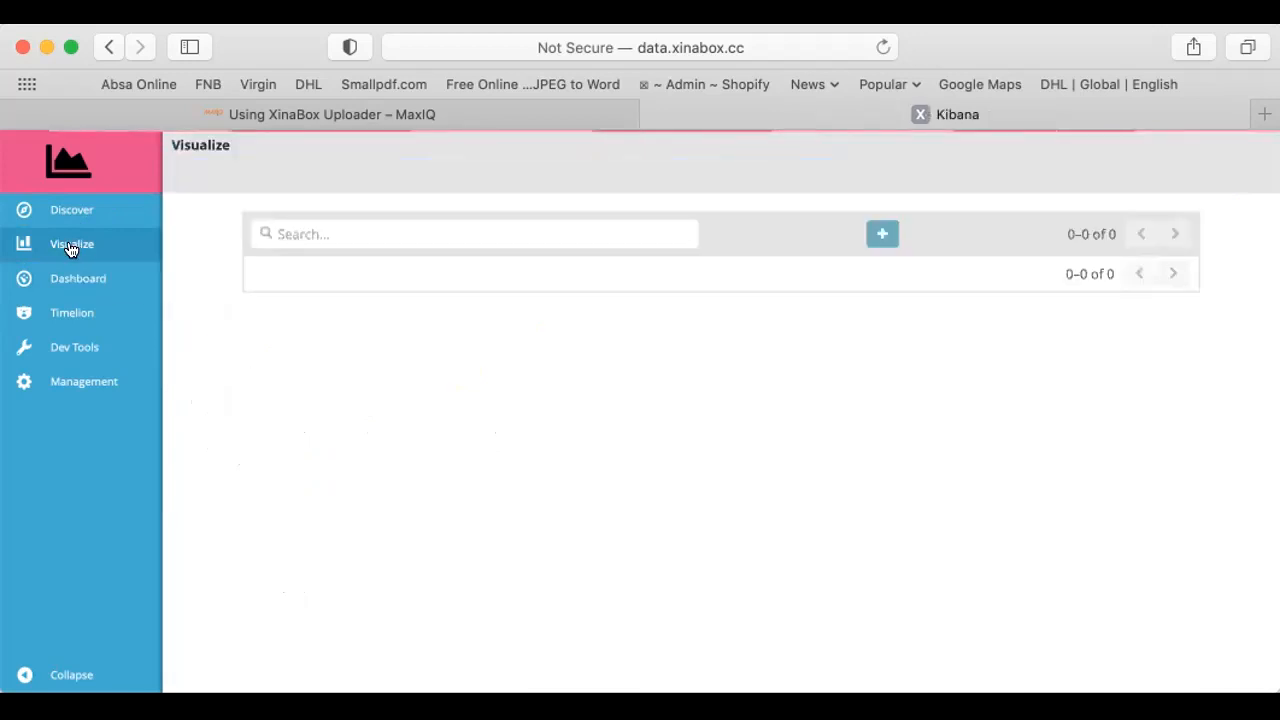
click(865, 233)
scroll(763, 423, down, 3)
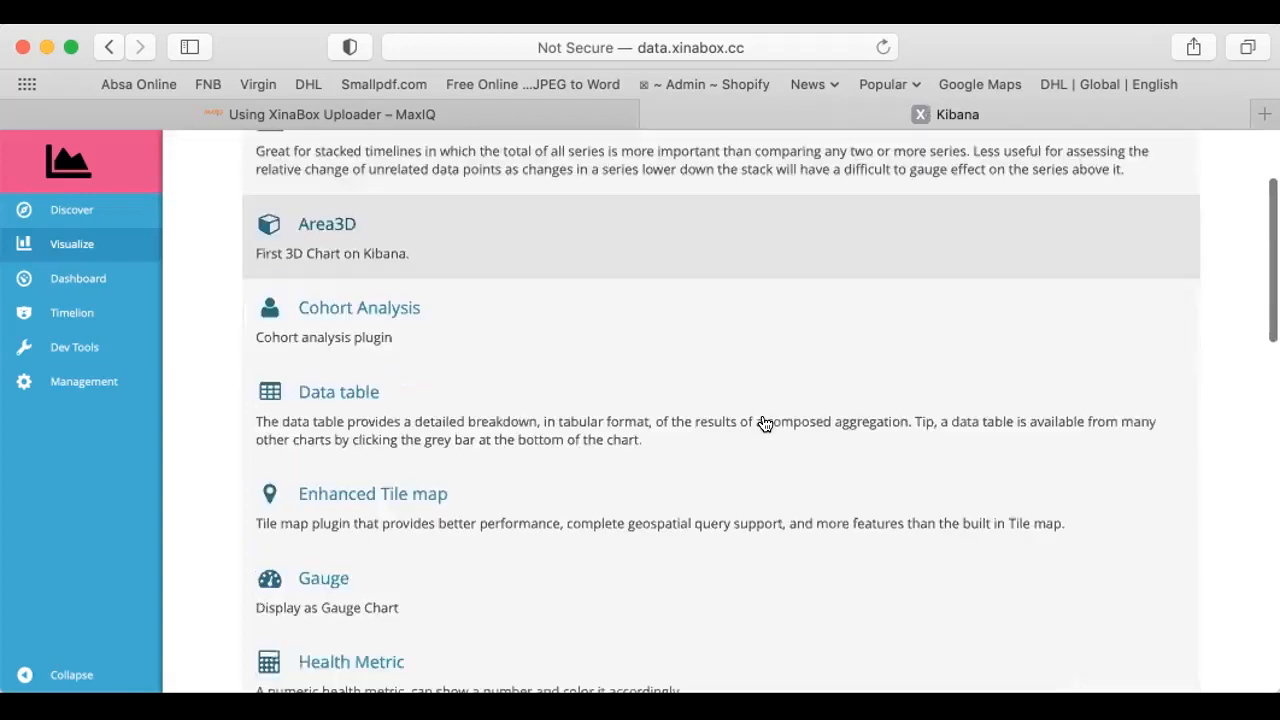
scroll(763, 423, down, 2)
scroll(765, 423, down, 5)
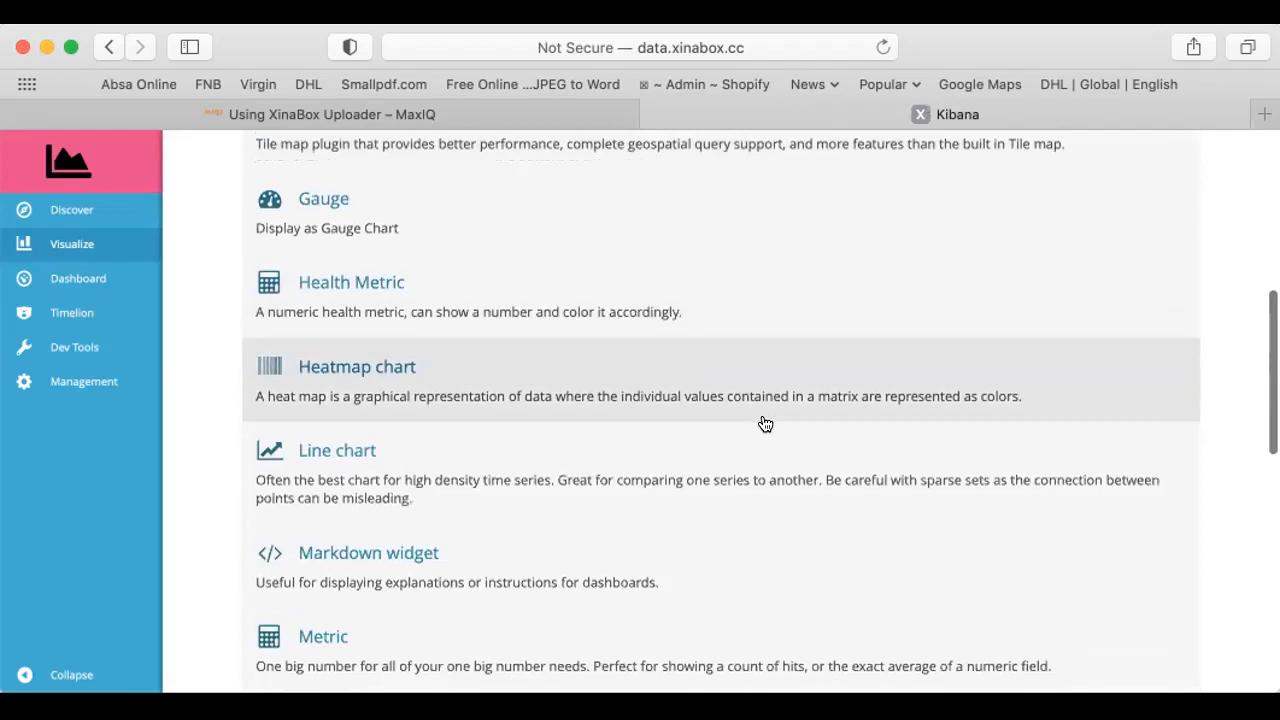
scroll(765, 423, down, 4)
scroll(765, 423, up, 5)
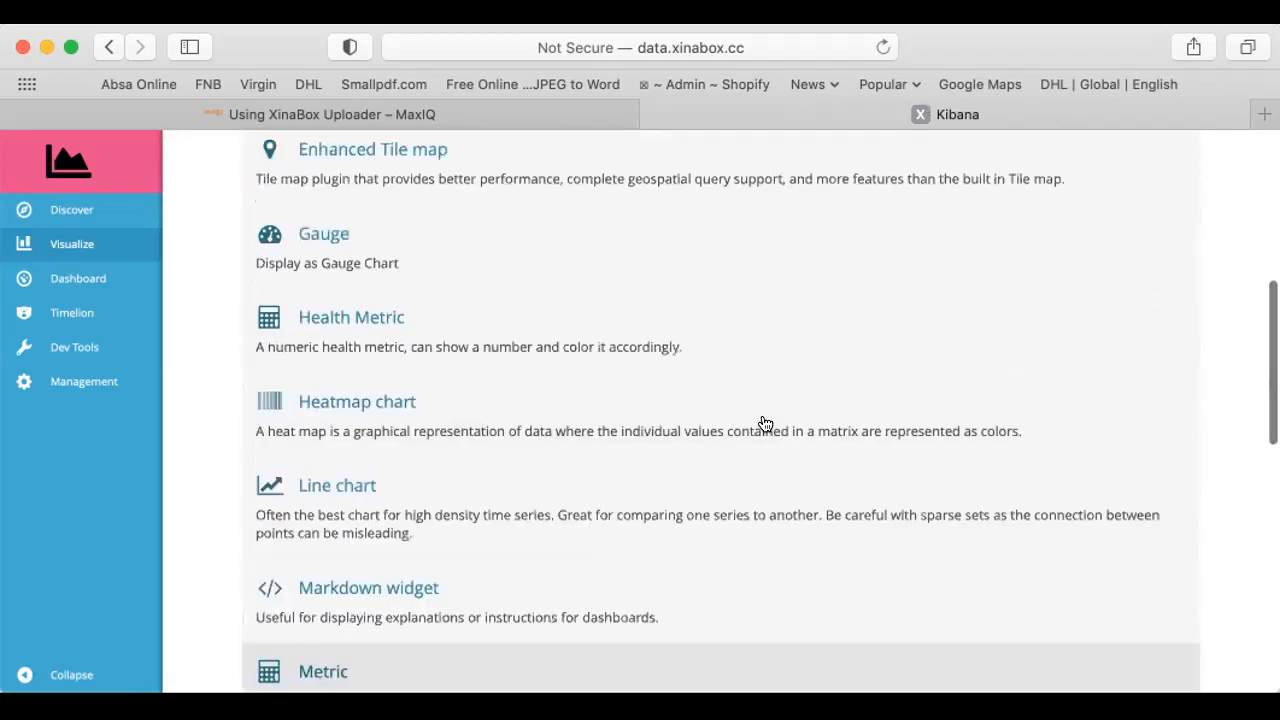
scroll(765, 423, up, 4)
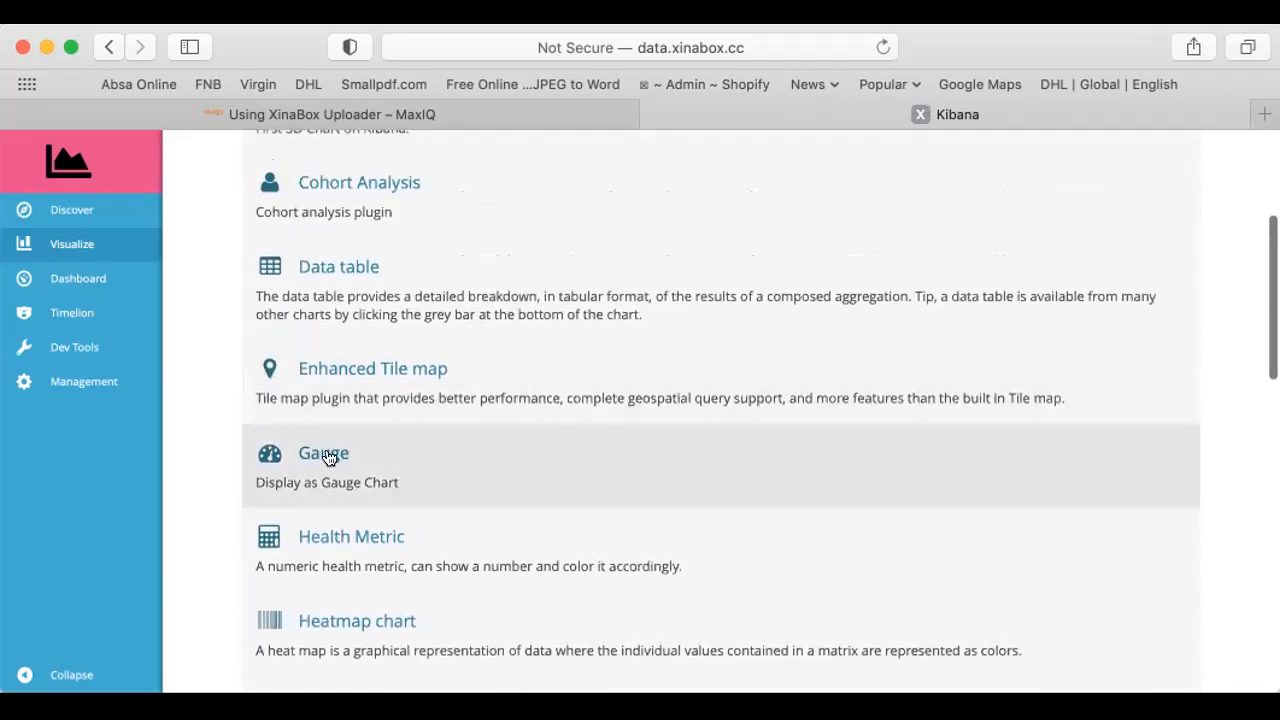
click(331, 456)
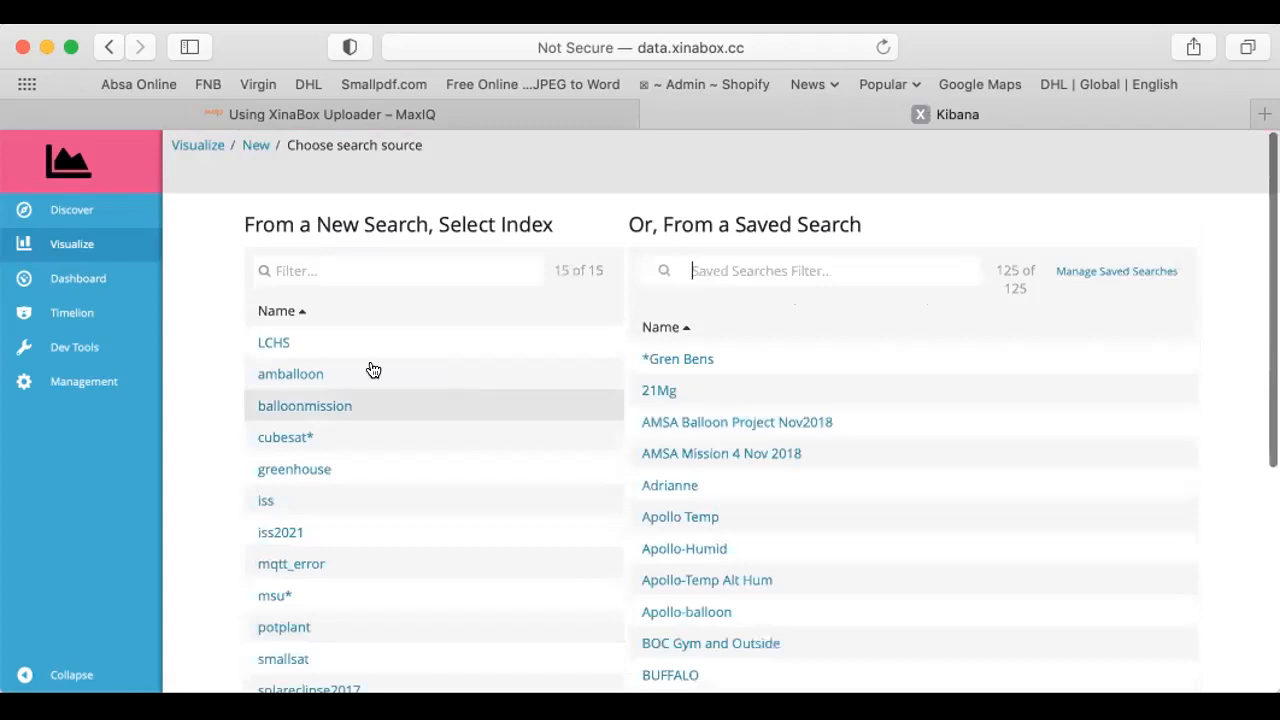
scroll(237, 610, down, 3)
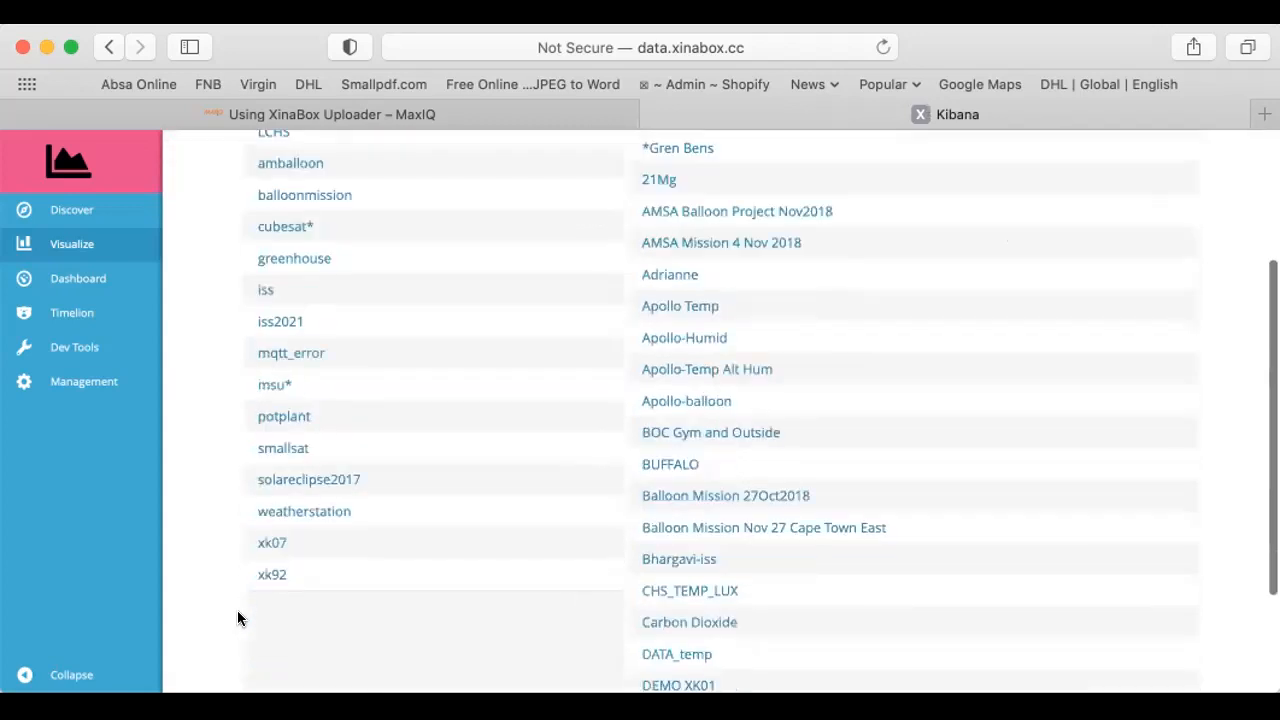
click(303, 512)
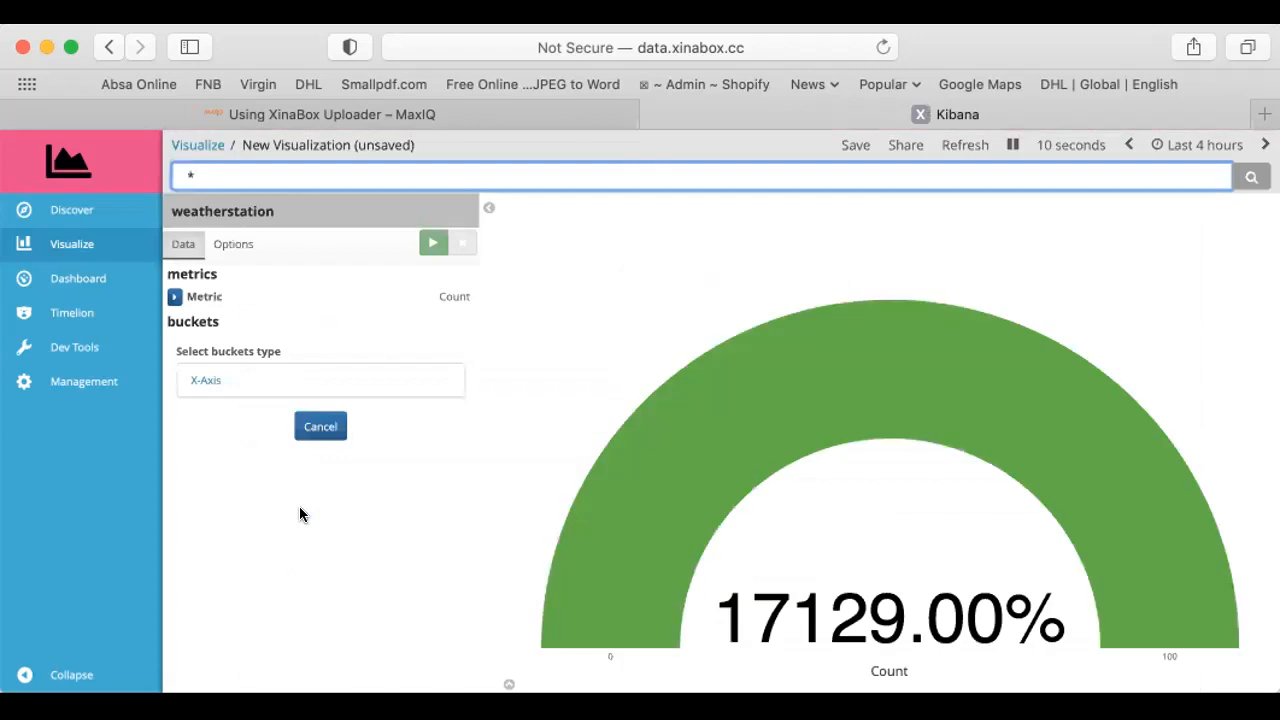
Set the gauge's metric to the Average of the SW01.Pressure(Pa) field
click(174, 298)
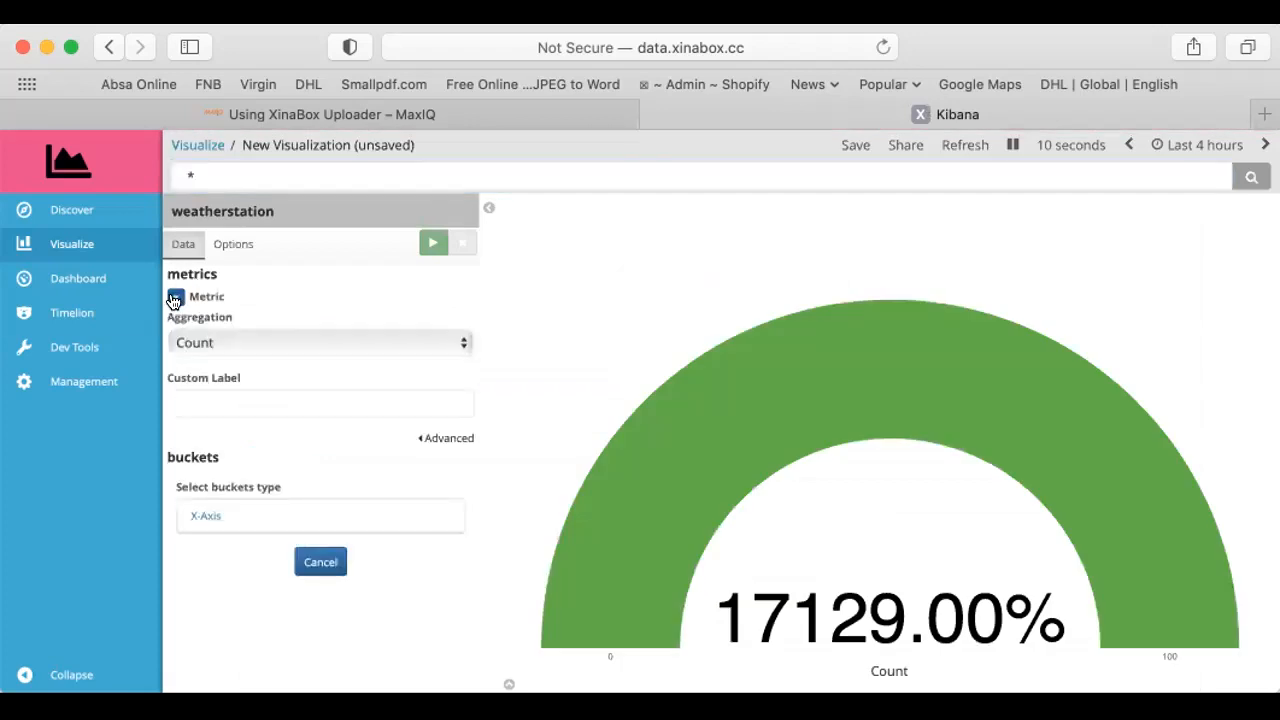
click(211, 344)
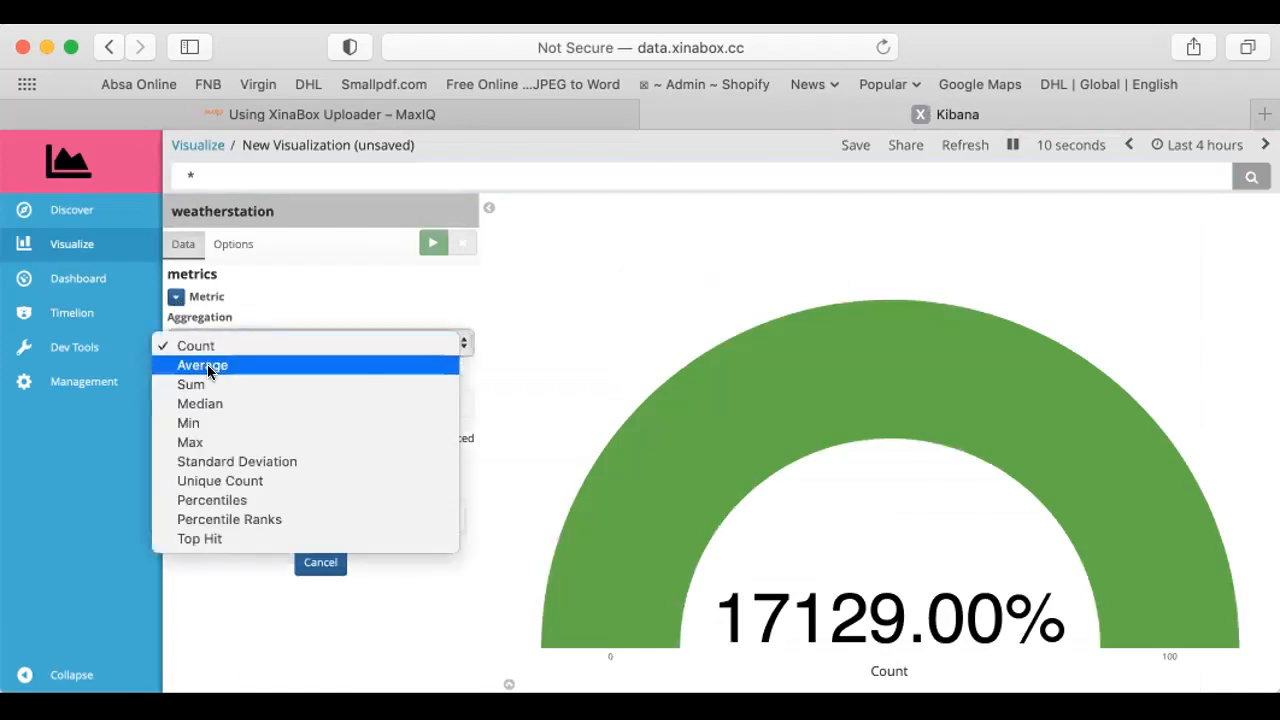
click(207, 364)
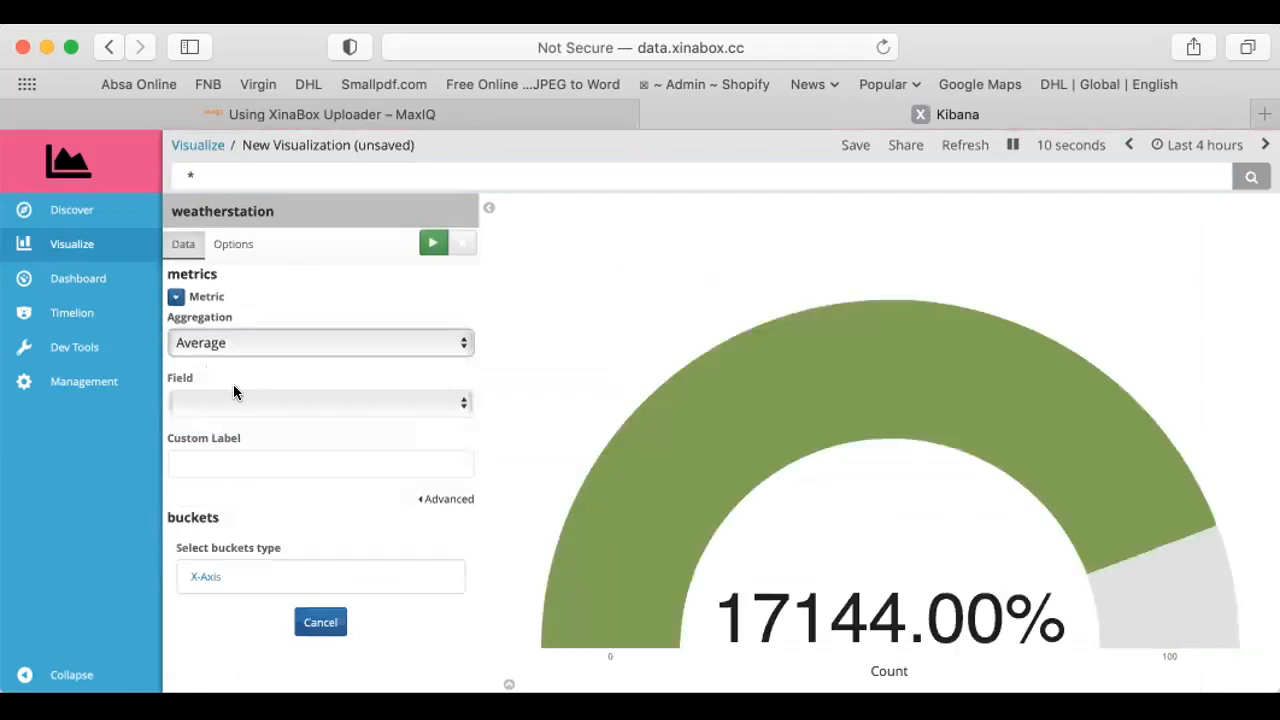
click(230, 402)
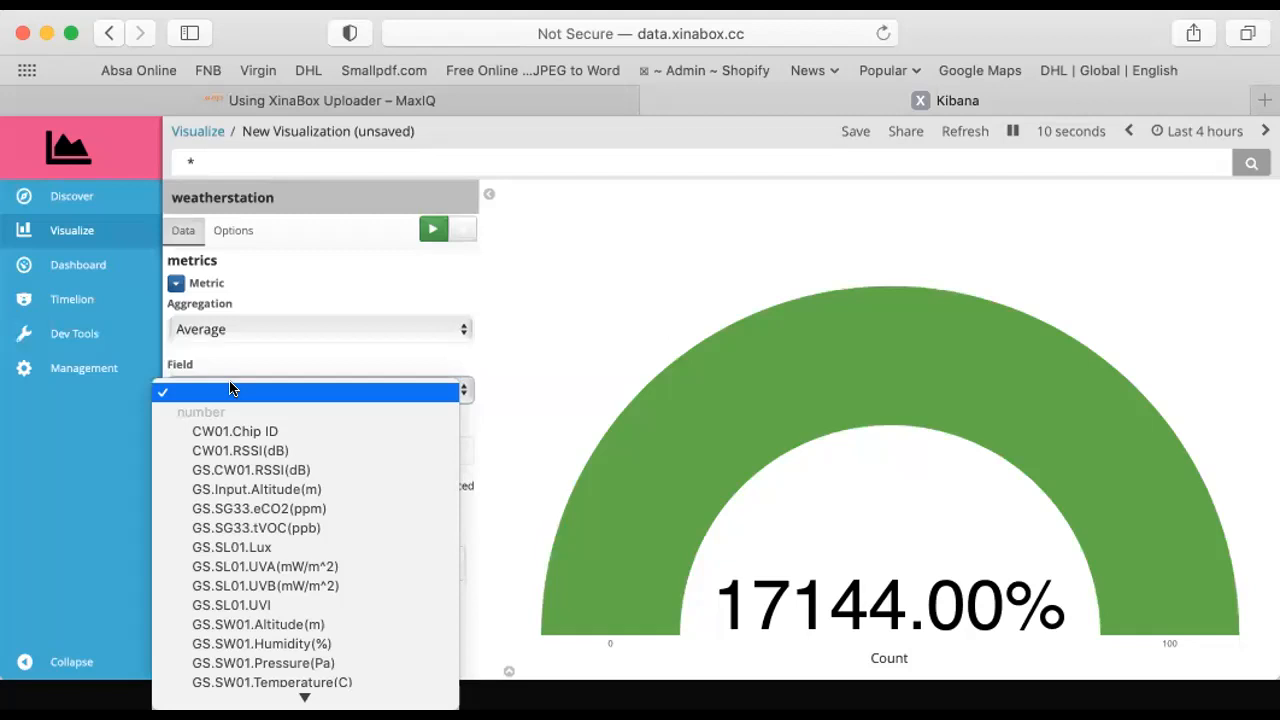
scroll(215, 604, down, 5)
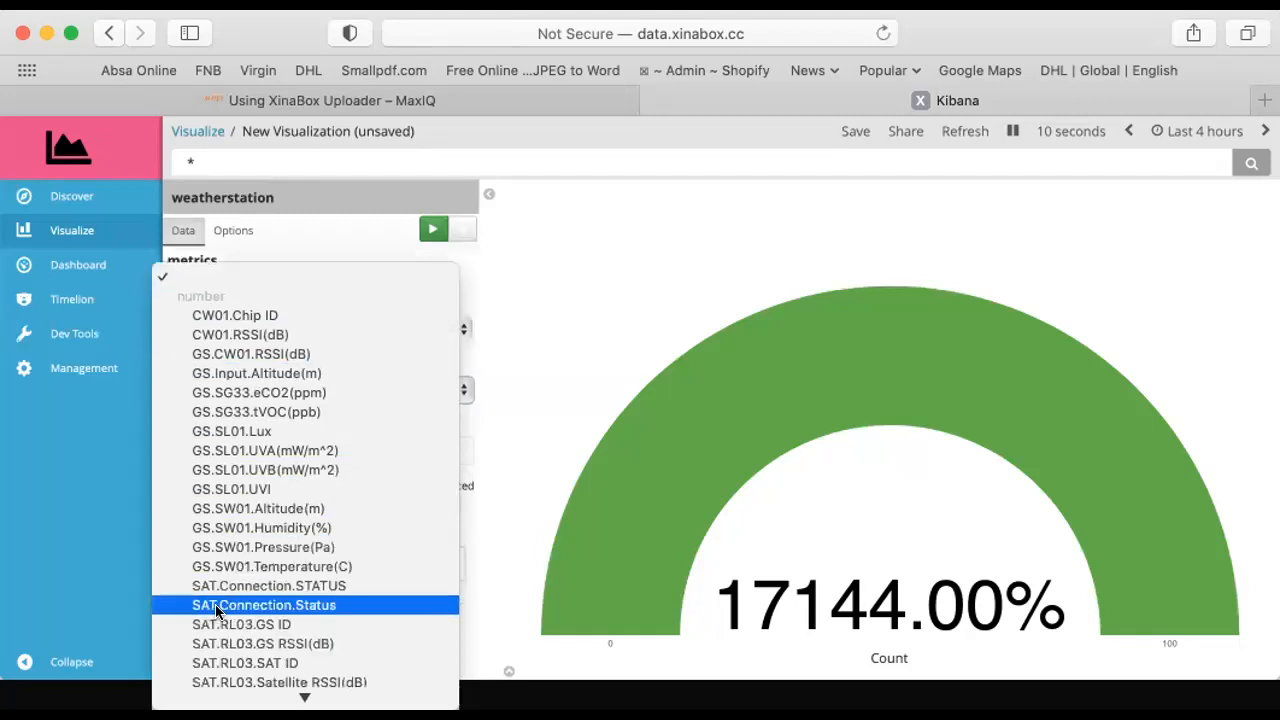
scroll(215, 610, down, 10)
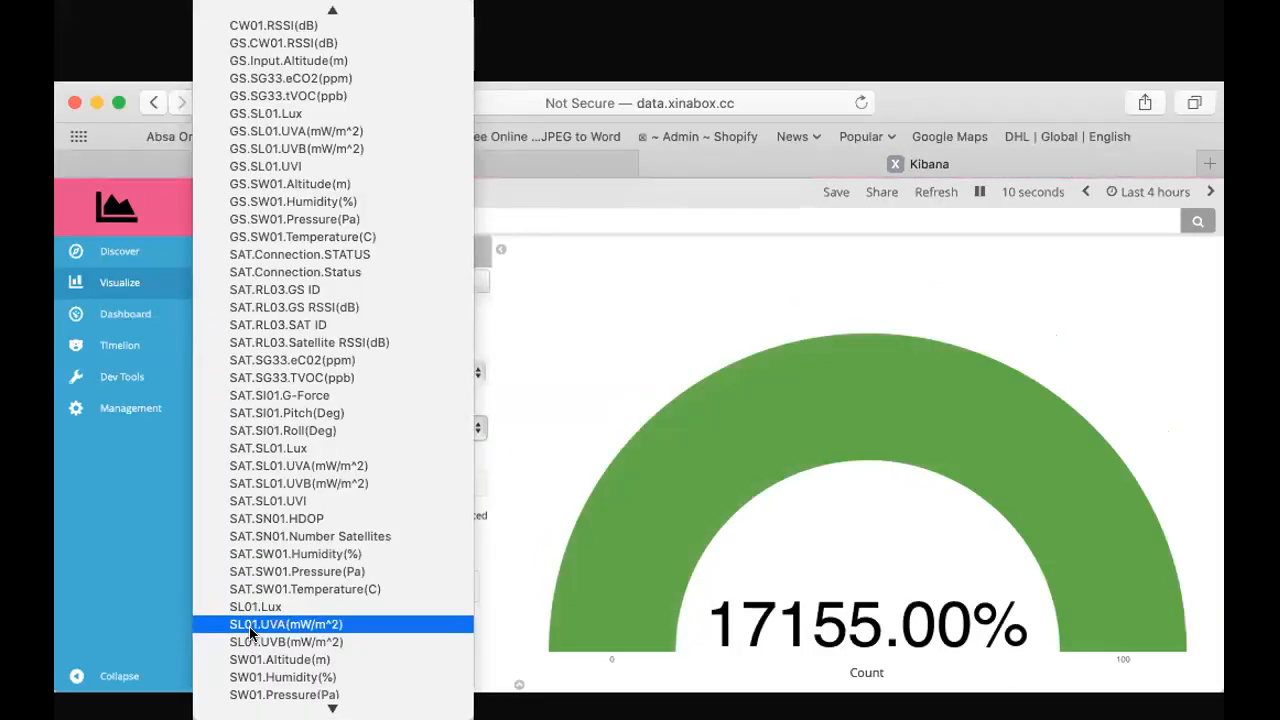
scroll(249, 626, down, 1)
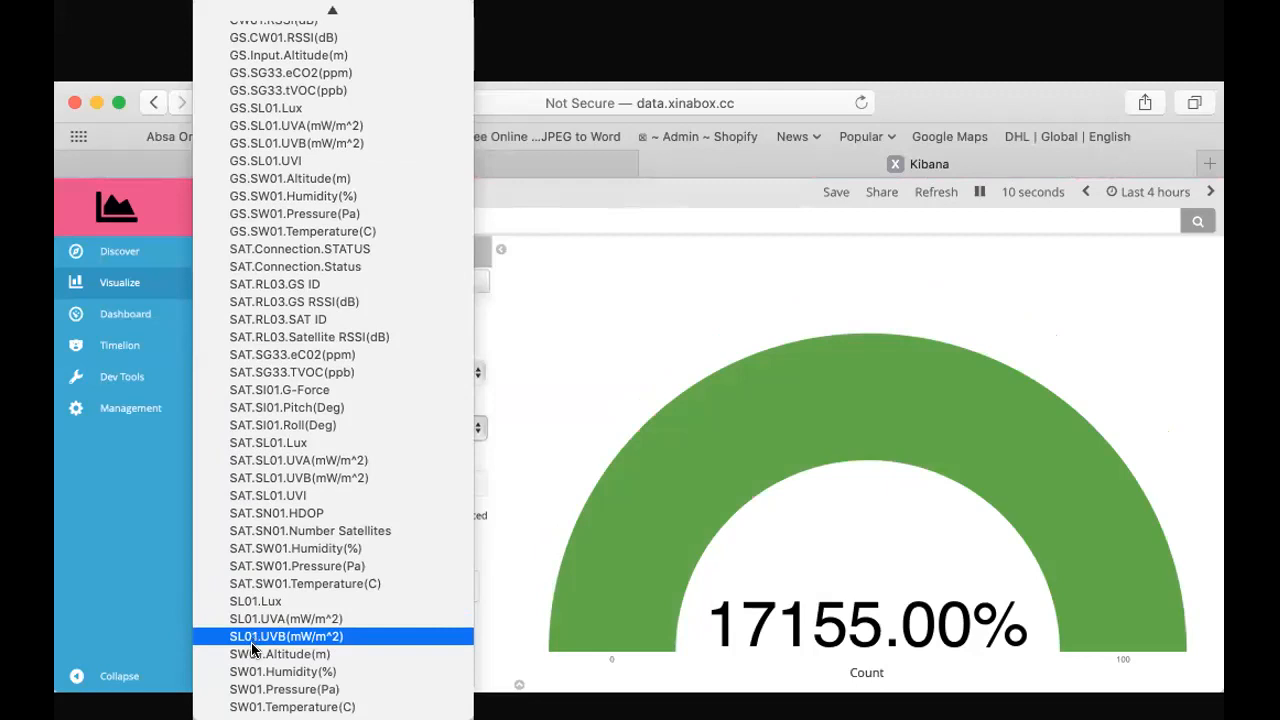
click(254, 697)
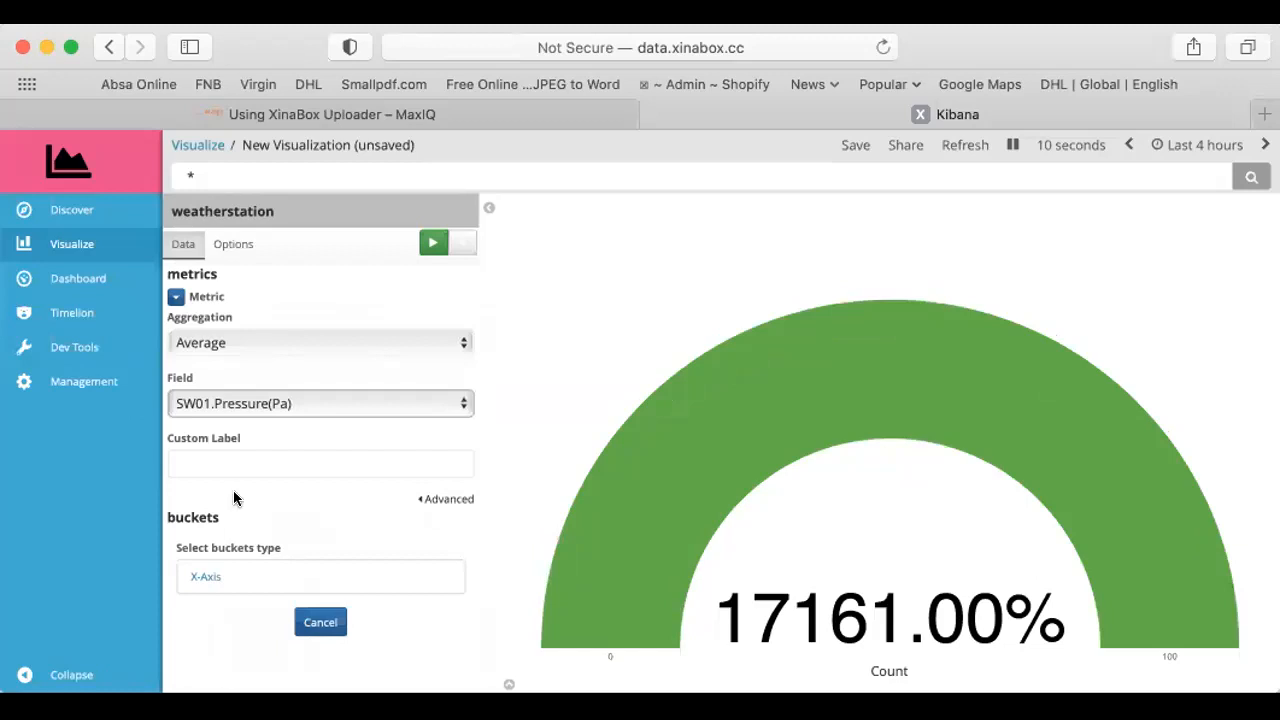
Give the gauge's metric the custom label "Atm. Pressure (Pa)"
click(228, 463)
text(A)
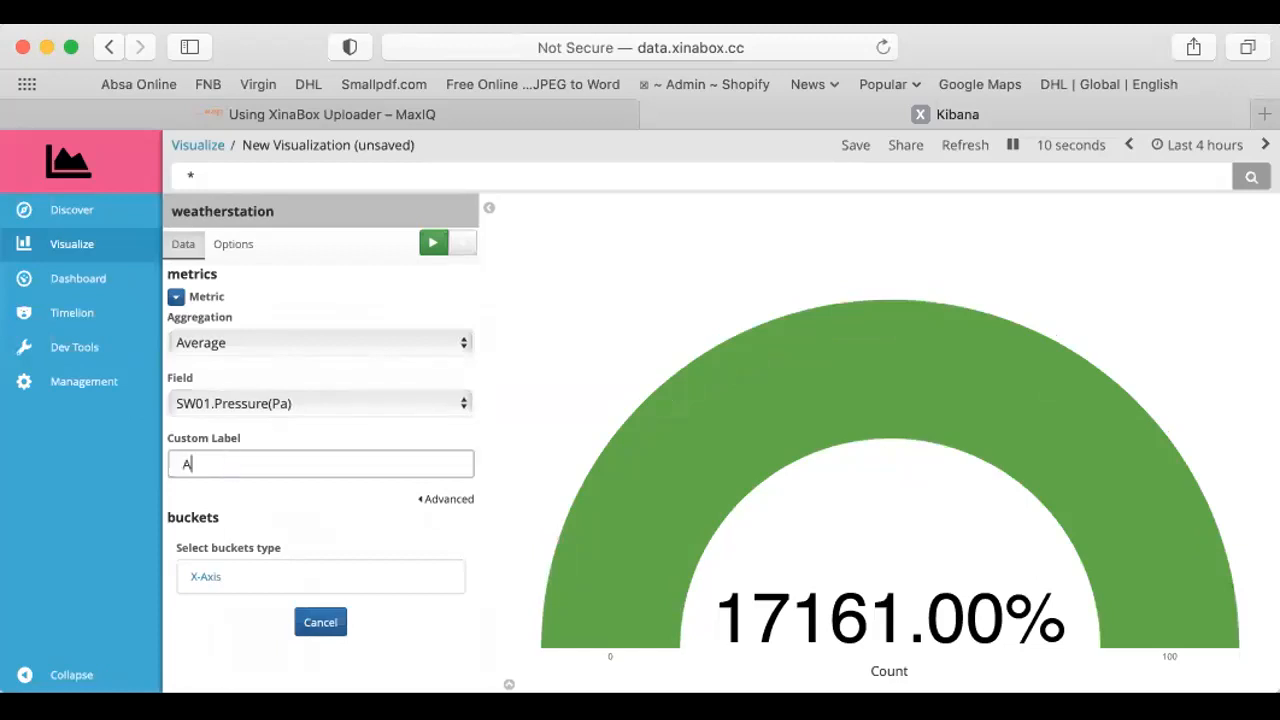
text(tm. Pressure ()
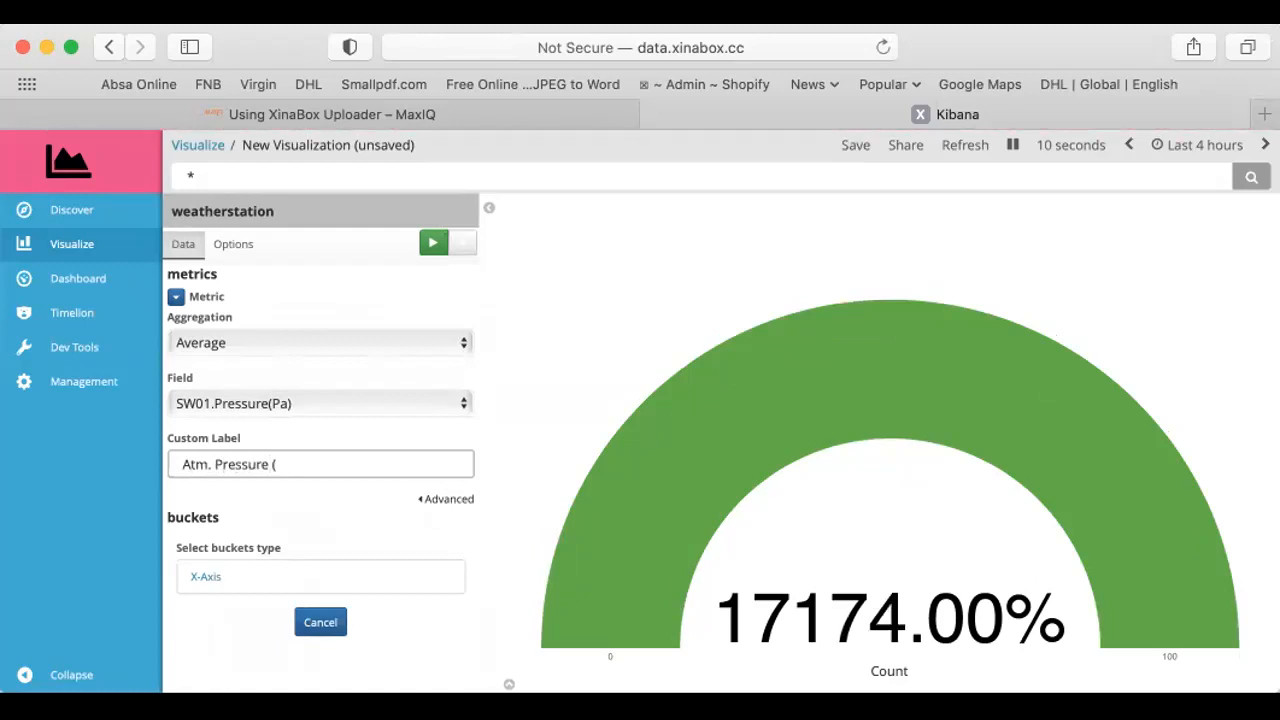
text(Pa))
Add an X-Axis Date Histogram bucket on timestamp.captured with Auto interval and the custom label "Time", and apply the changes
click(207, 578)
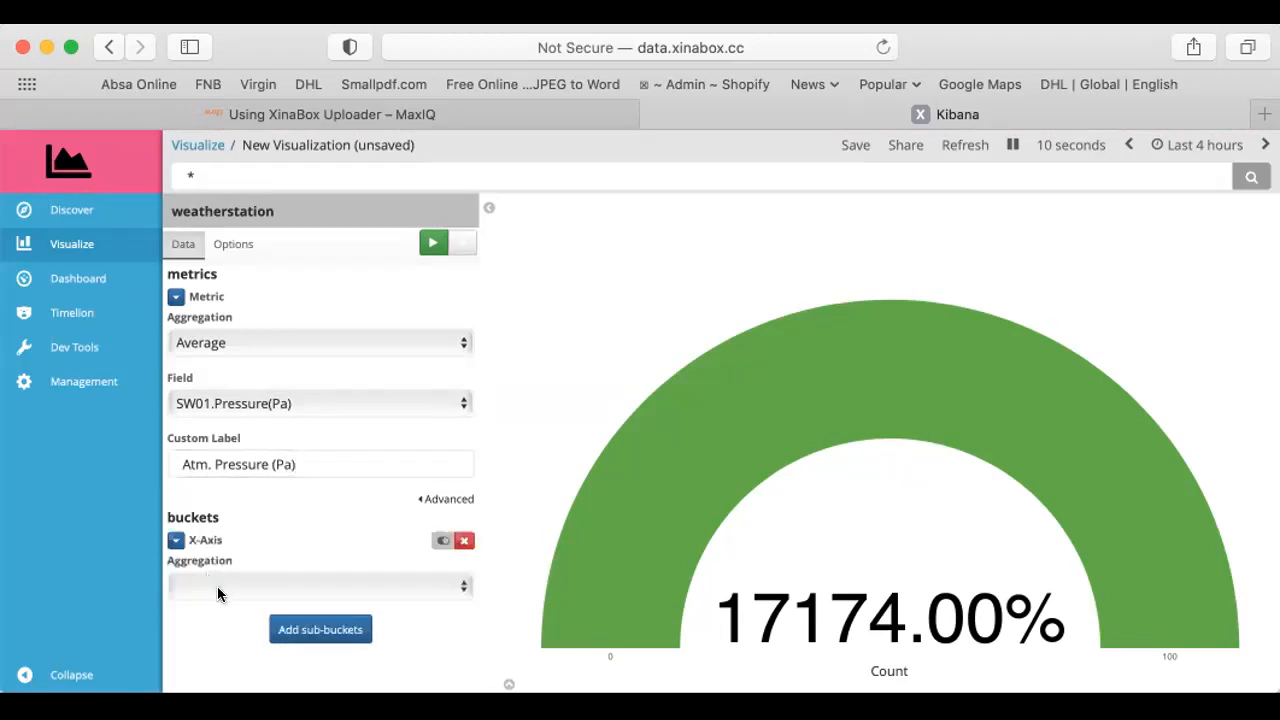
click(217, 590)
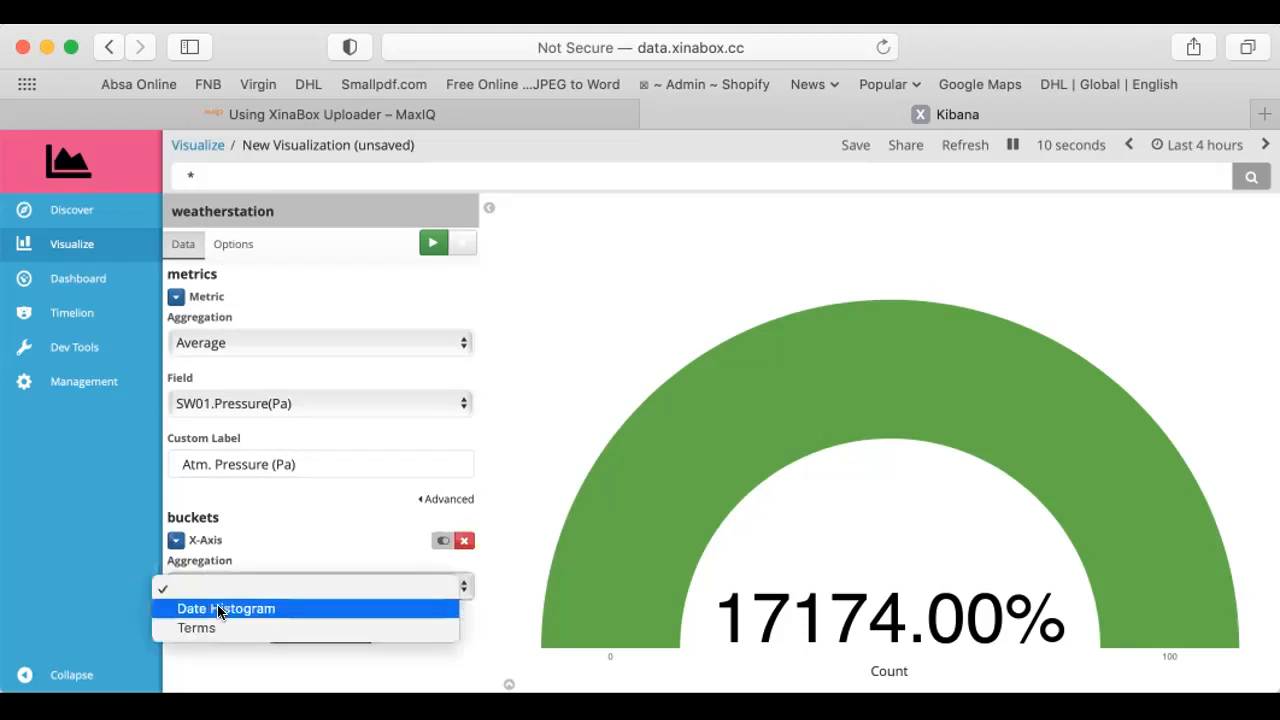
click(219, 609)
scroll(278, 632, down, 3)
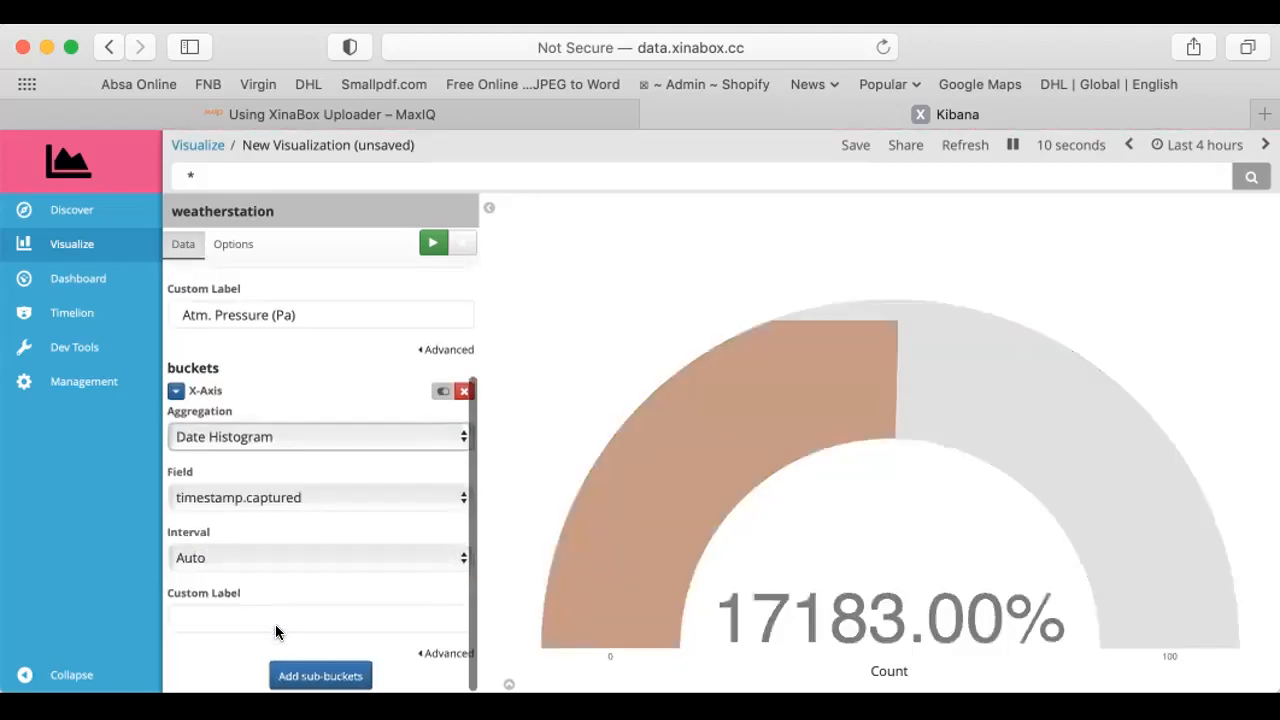
click(226, 617)
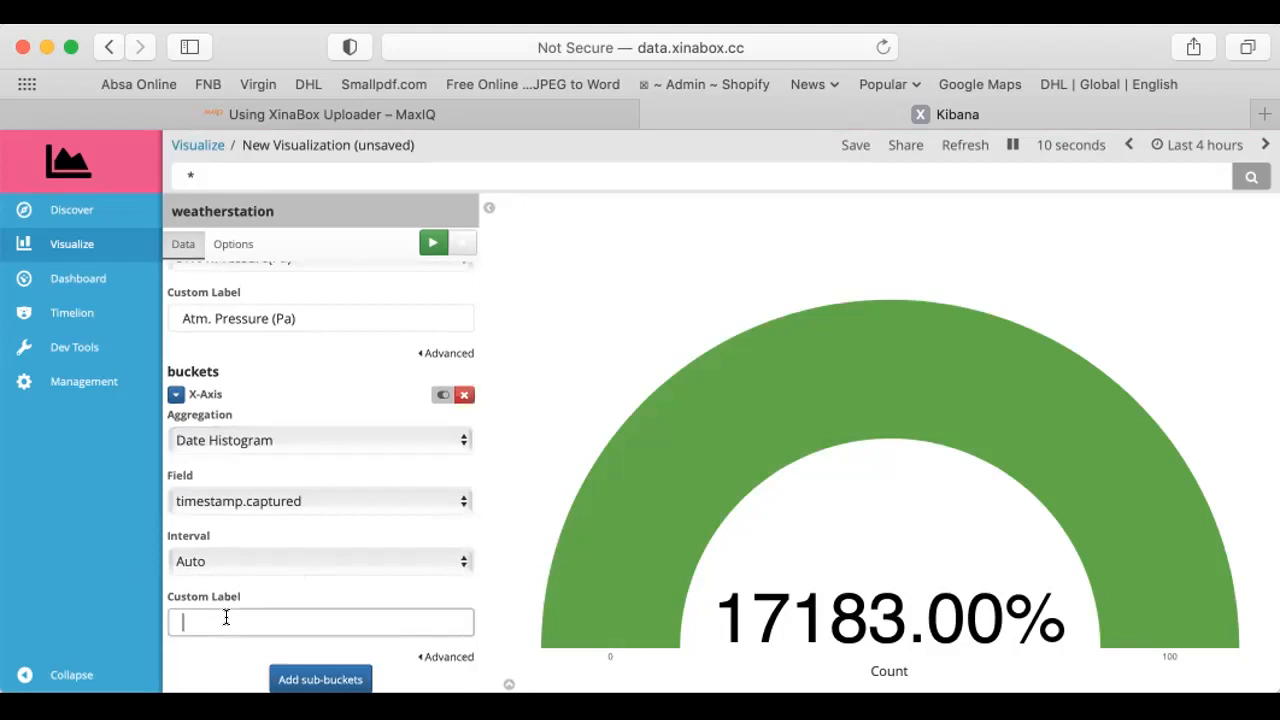
text(Time)
click(432, 246)
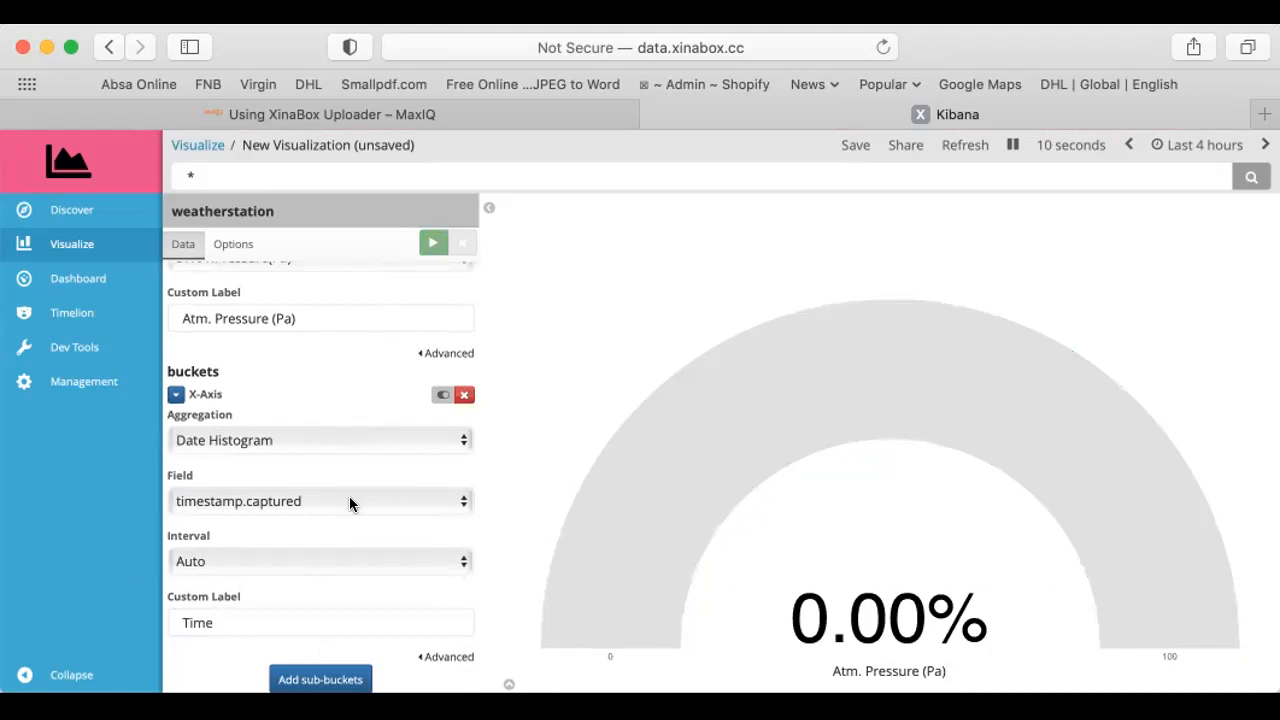
click(351, 439)
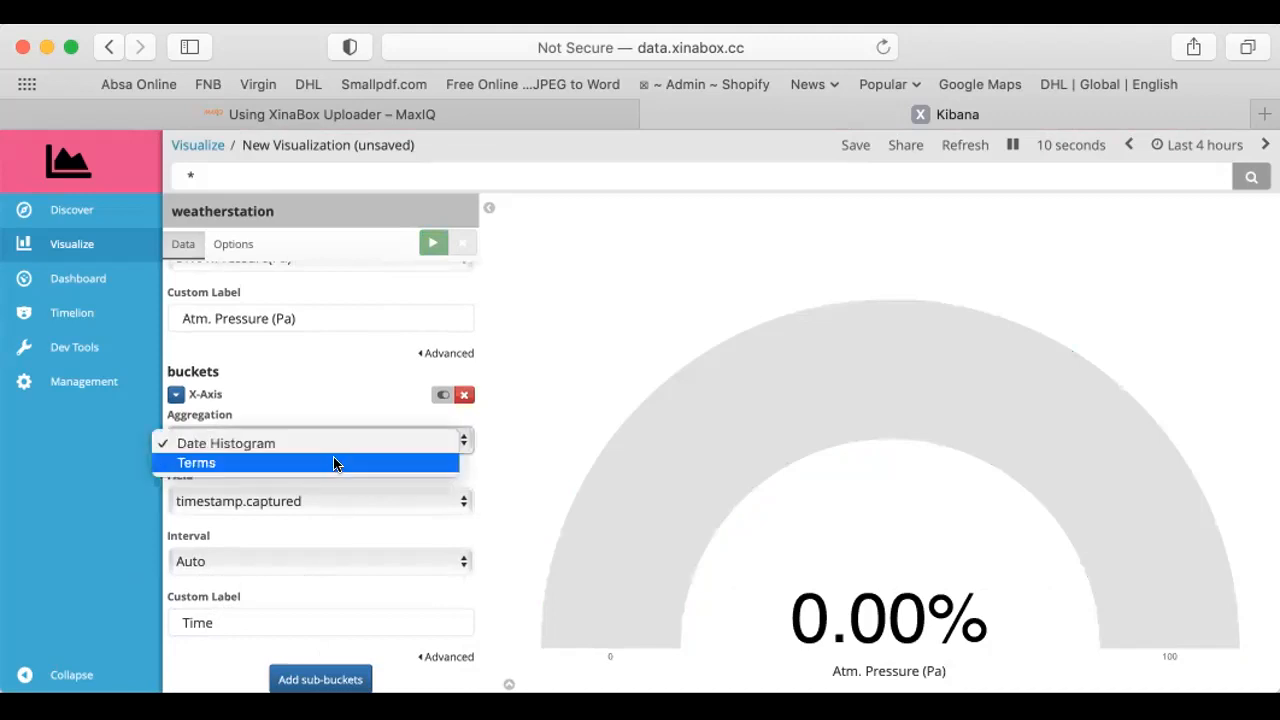
click(170, 393)
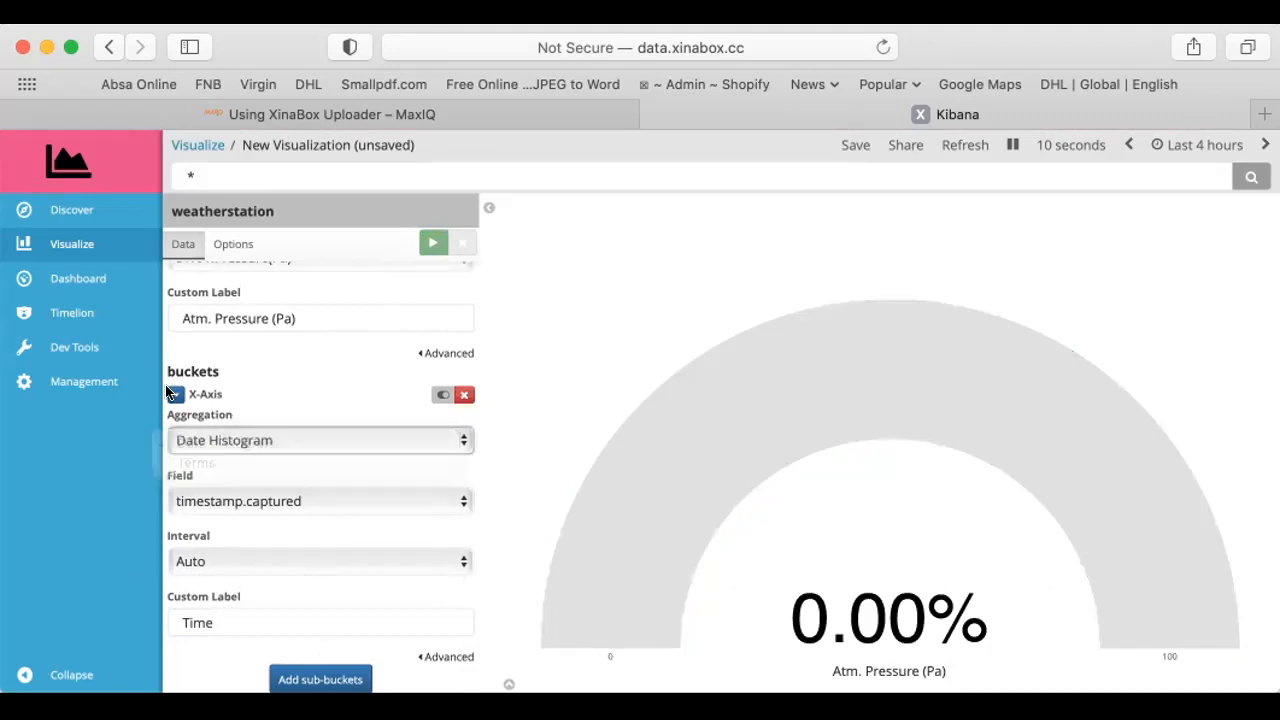
click(174, 394)
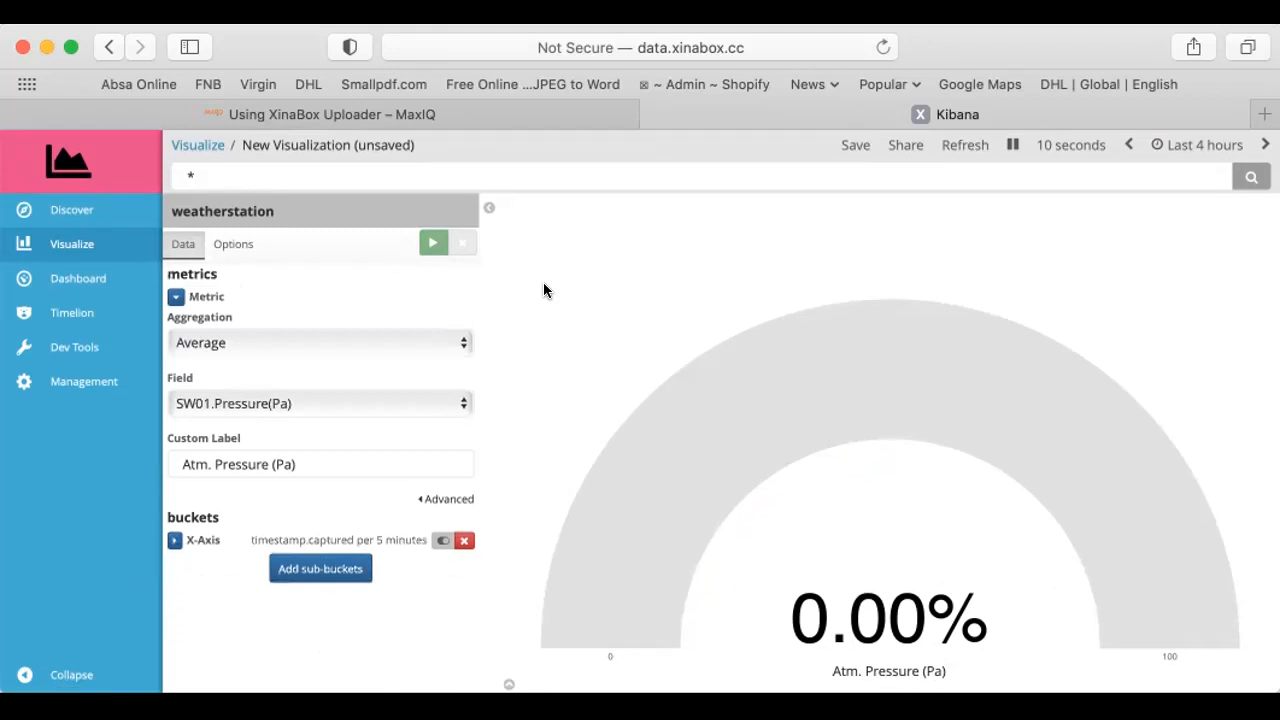
Enter the station owner's first name plus "ATM P" before the * in the gauge's query
click(182, 164)
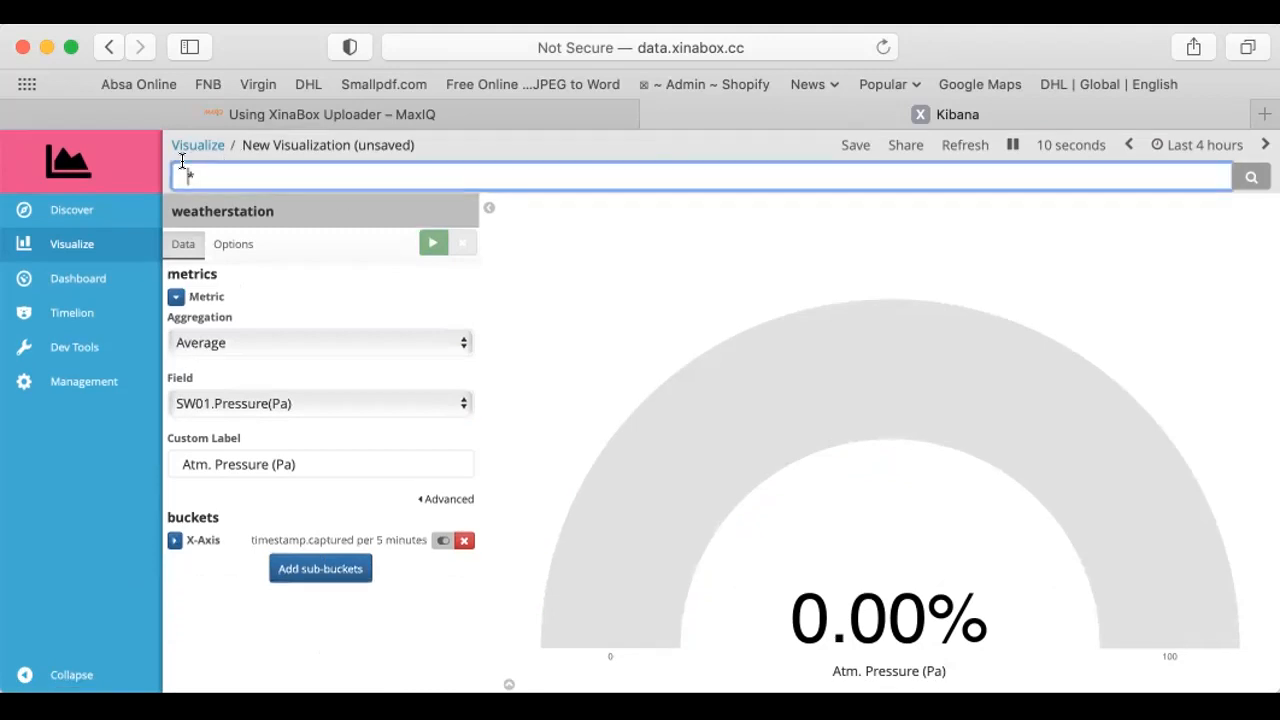
text(judi ATM P)
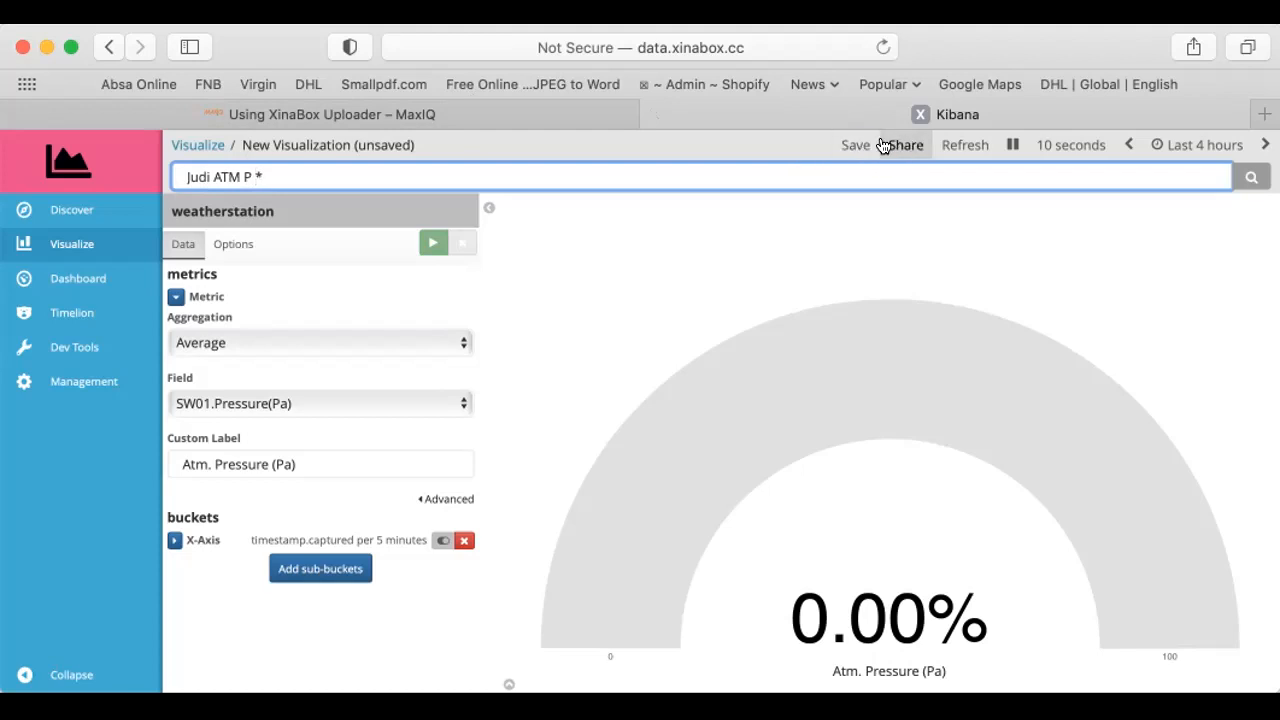
Start saving the gauge, naming it with the owner's first name followed by "ATM P"
click(849, 145)
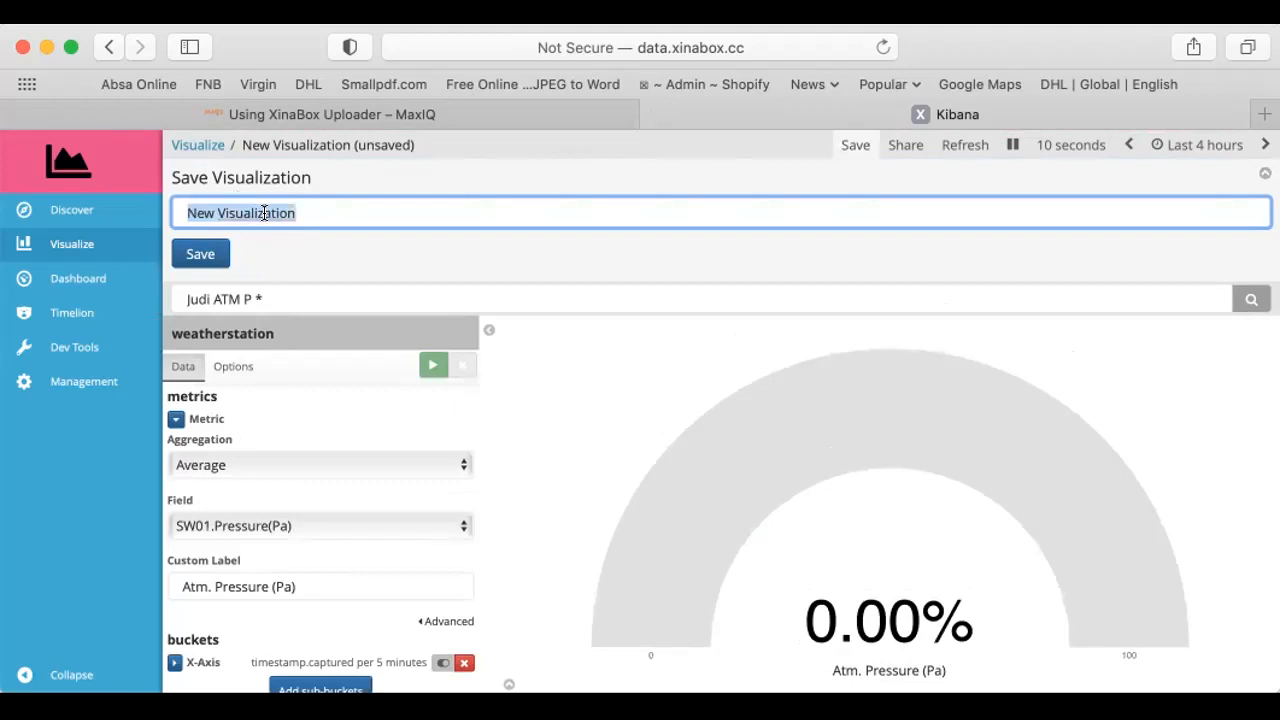
text(Judi)
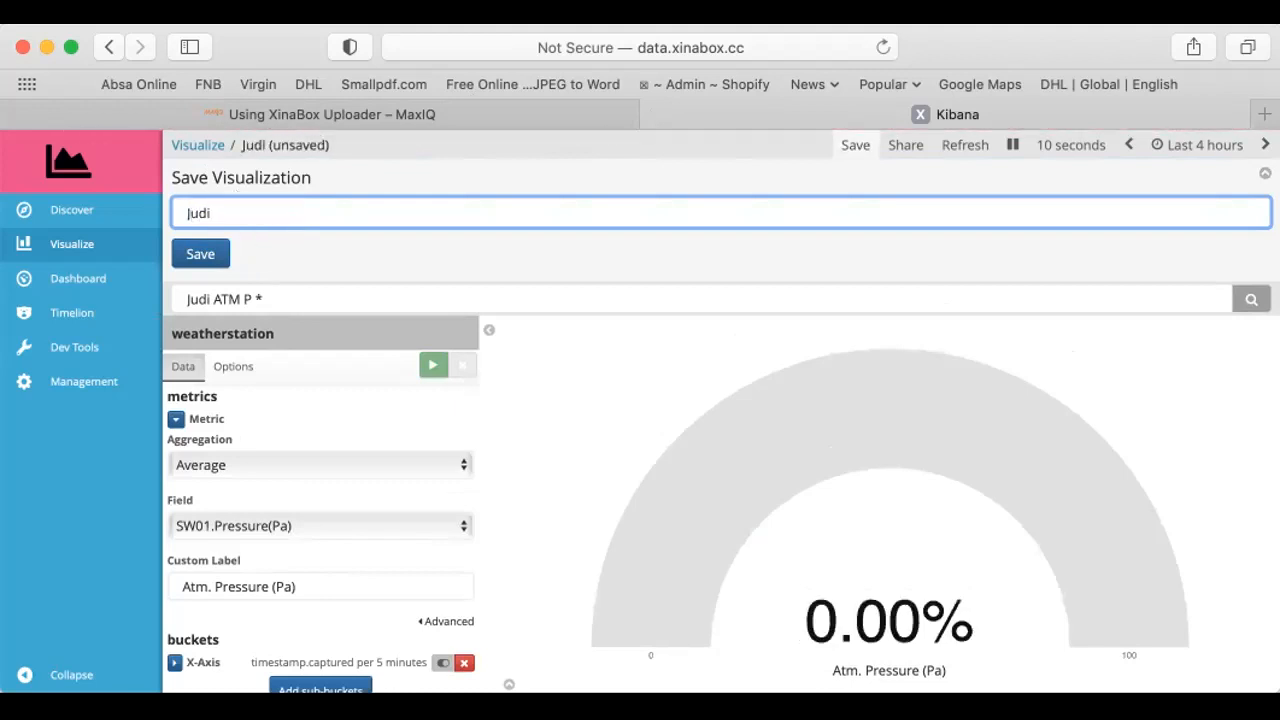
text( ATM P)
Shorten the gauge's query to the owner's first name followed by *, and save the visualization
click(244, 296)
key(BackSpace)
key(BackSpace)
key(BackSpace)
key(BackSpace)
key(BackSpace)
key(BackSpace)
key(BackSpace)
key(BackSpace)
key(BackSpace)
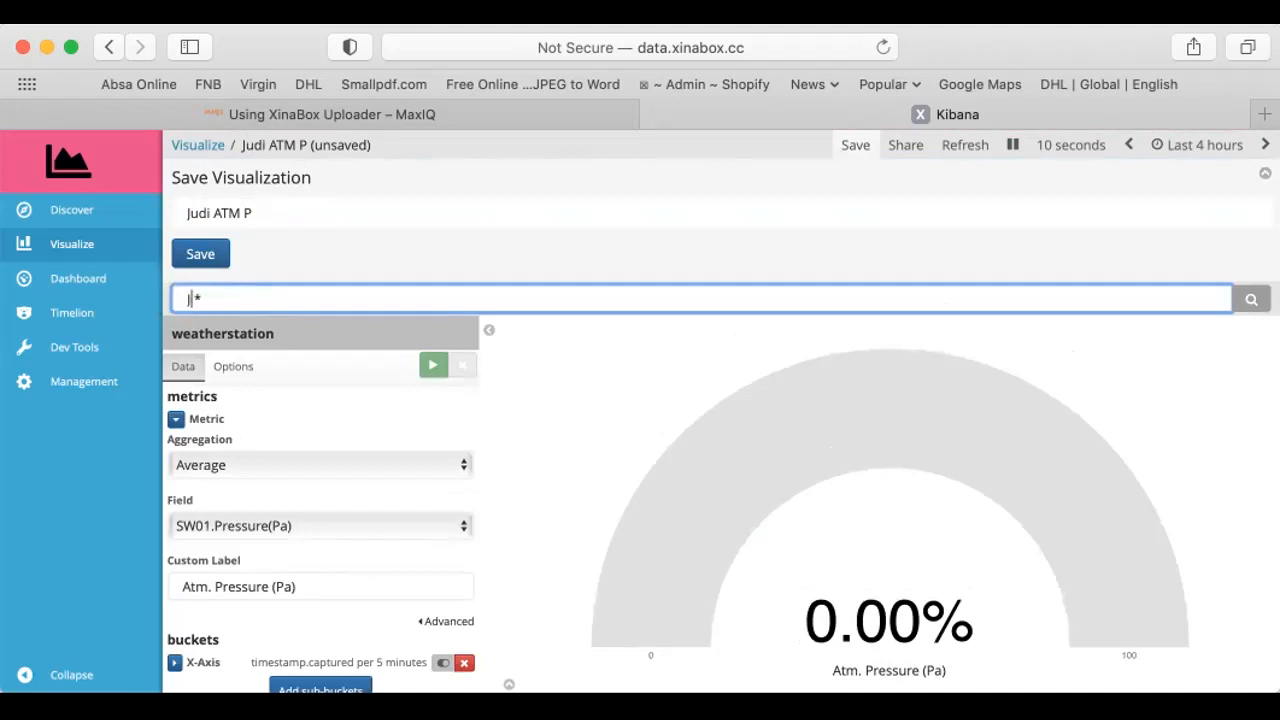
text(udi)
click(197, 252)
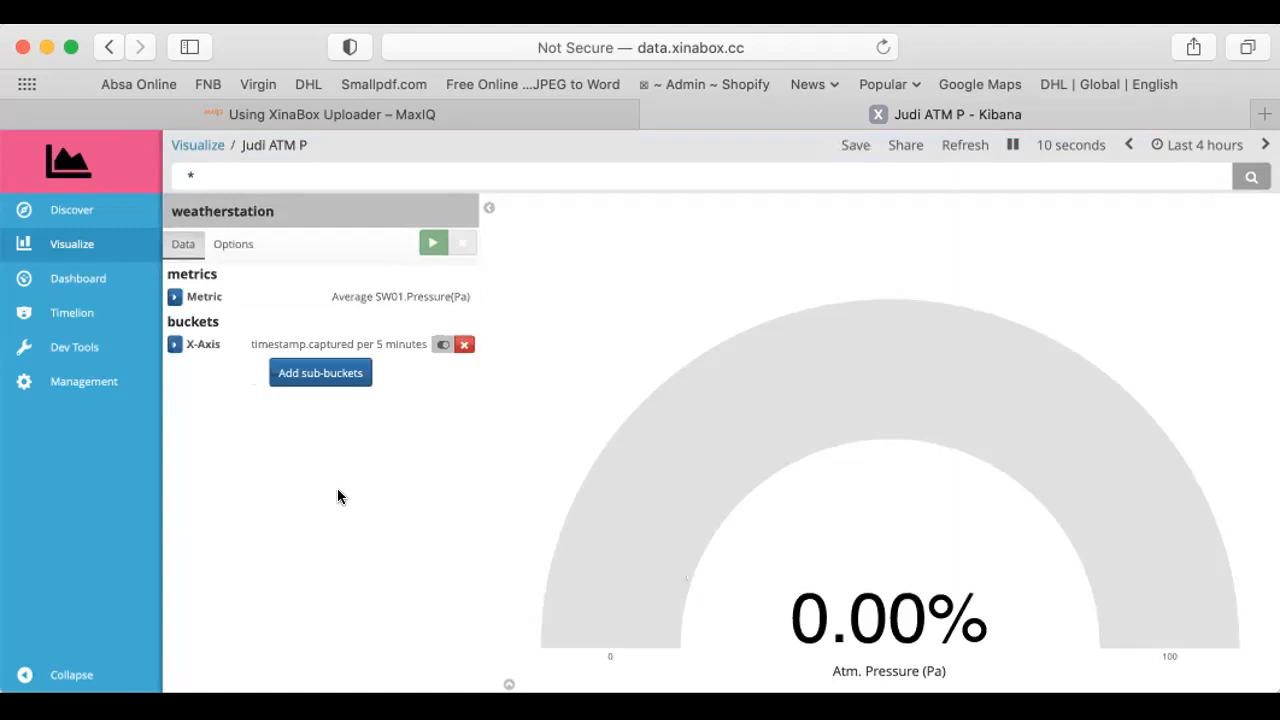
Filter the visualizations by "ATM P" and add the gauge named with the owner's first name plus "ATM P" to the dashboard
click(66, 275)
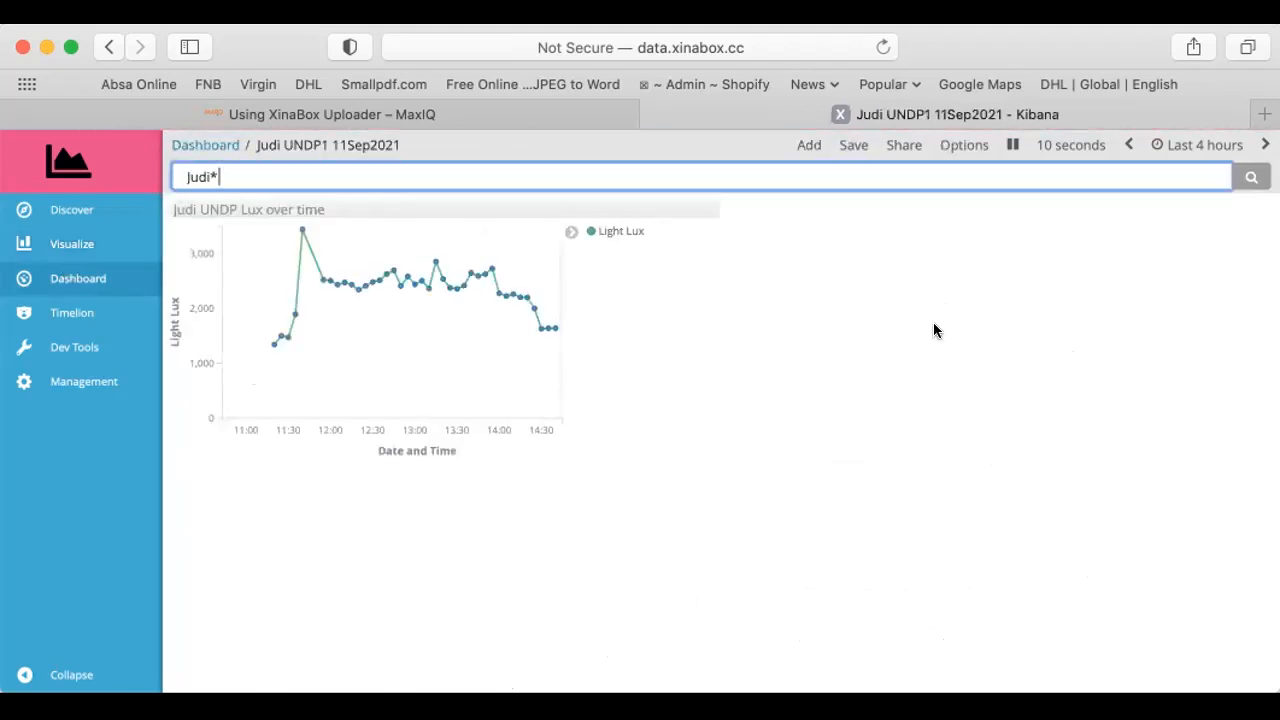
click(808, 146)
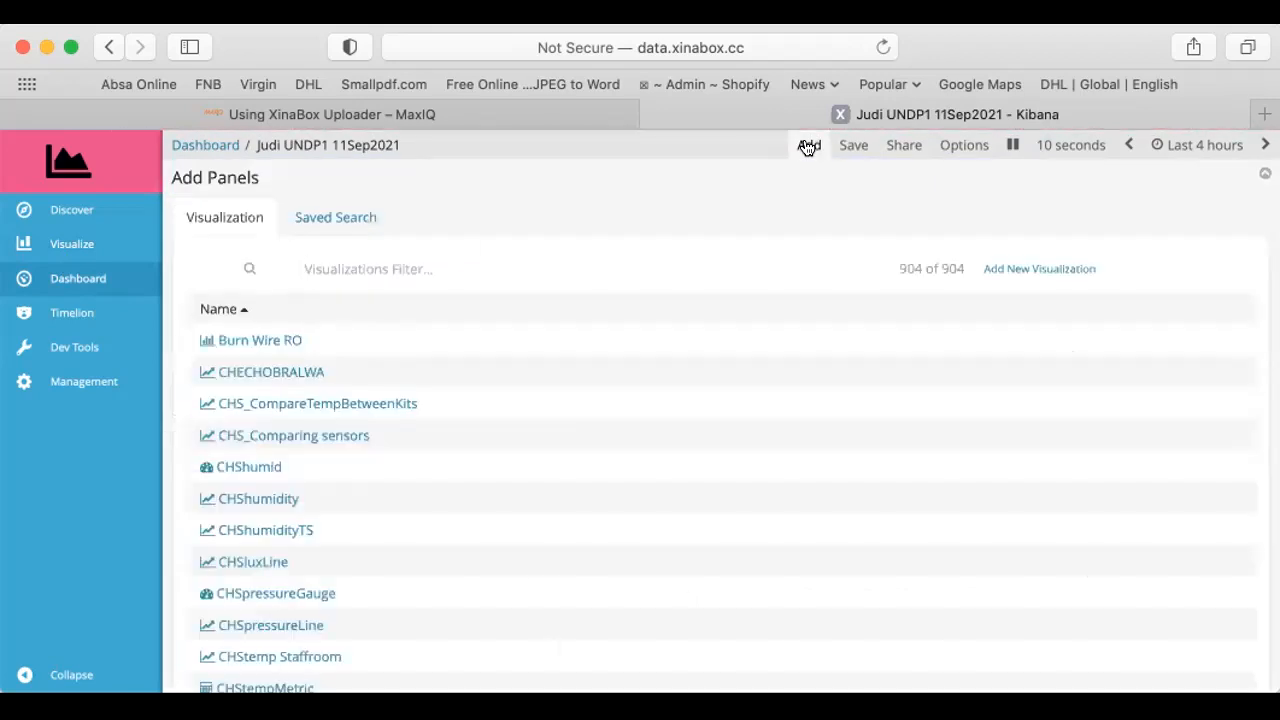
text(ATM P)
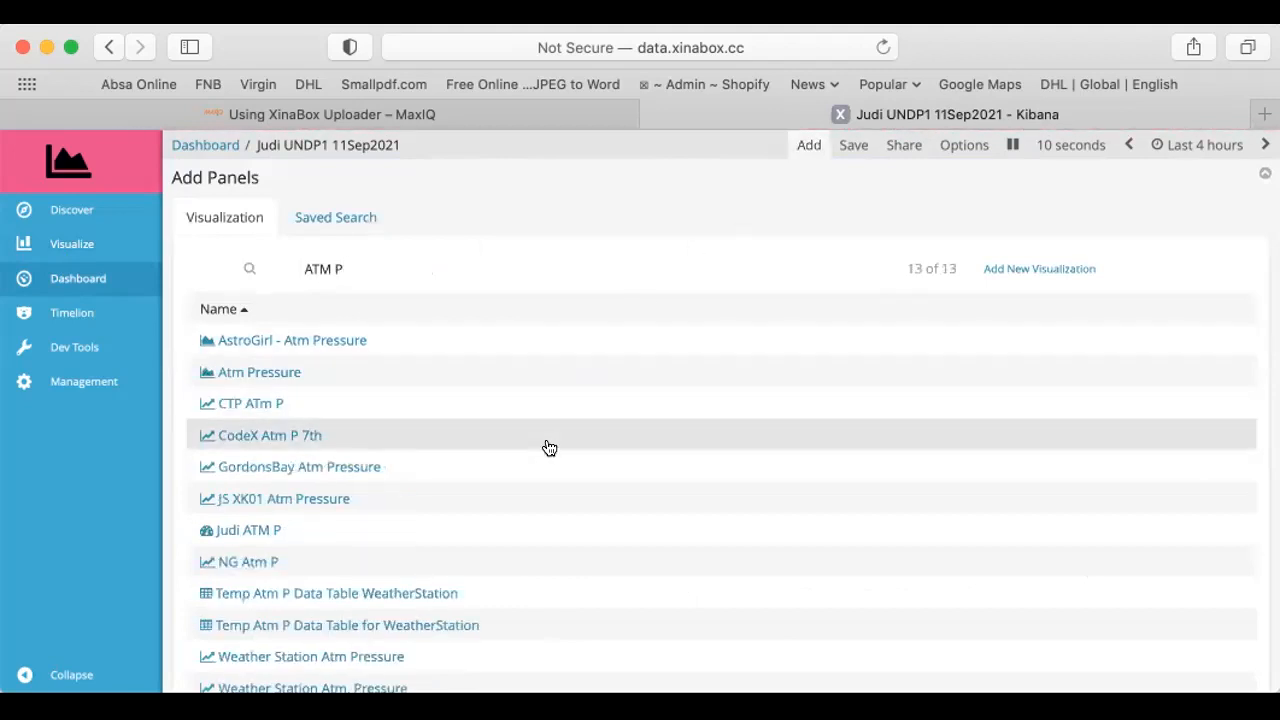
scroll(549, 447, down, 1)
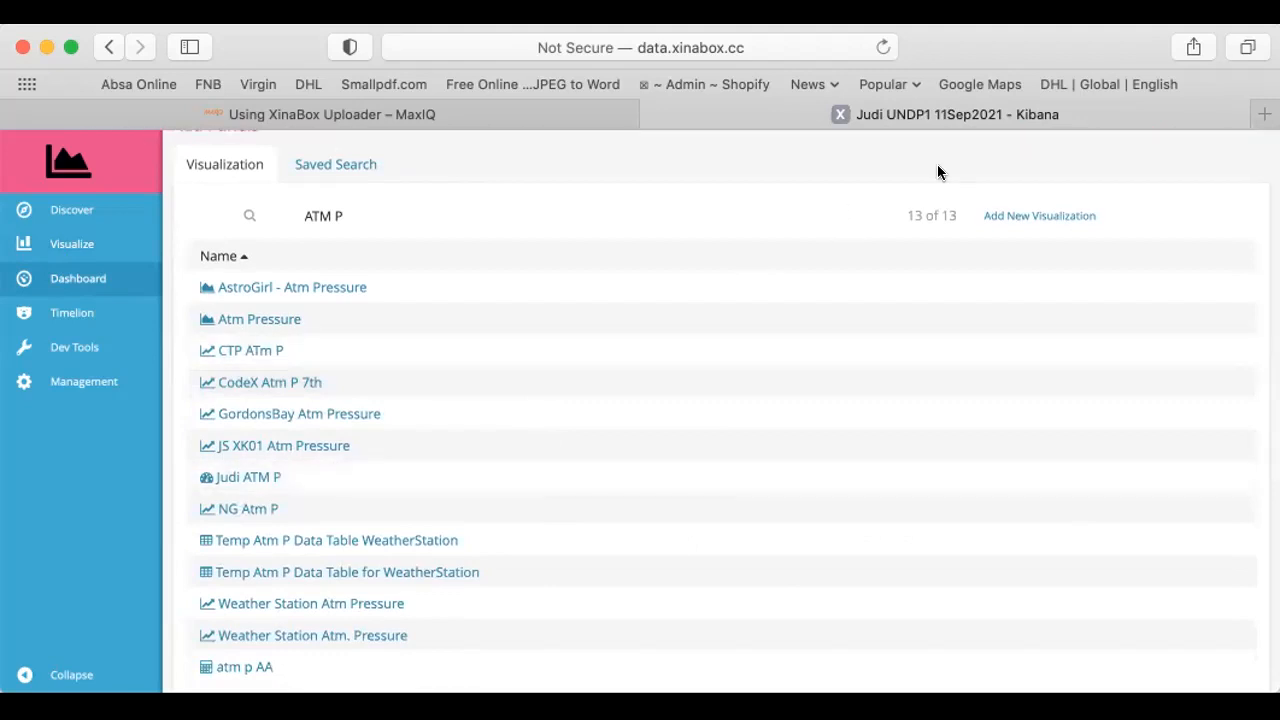
scroll(800, 251, up, 1)
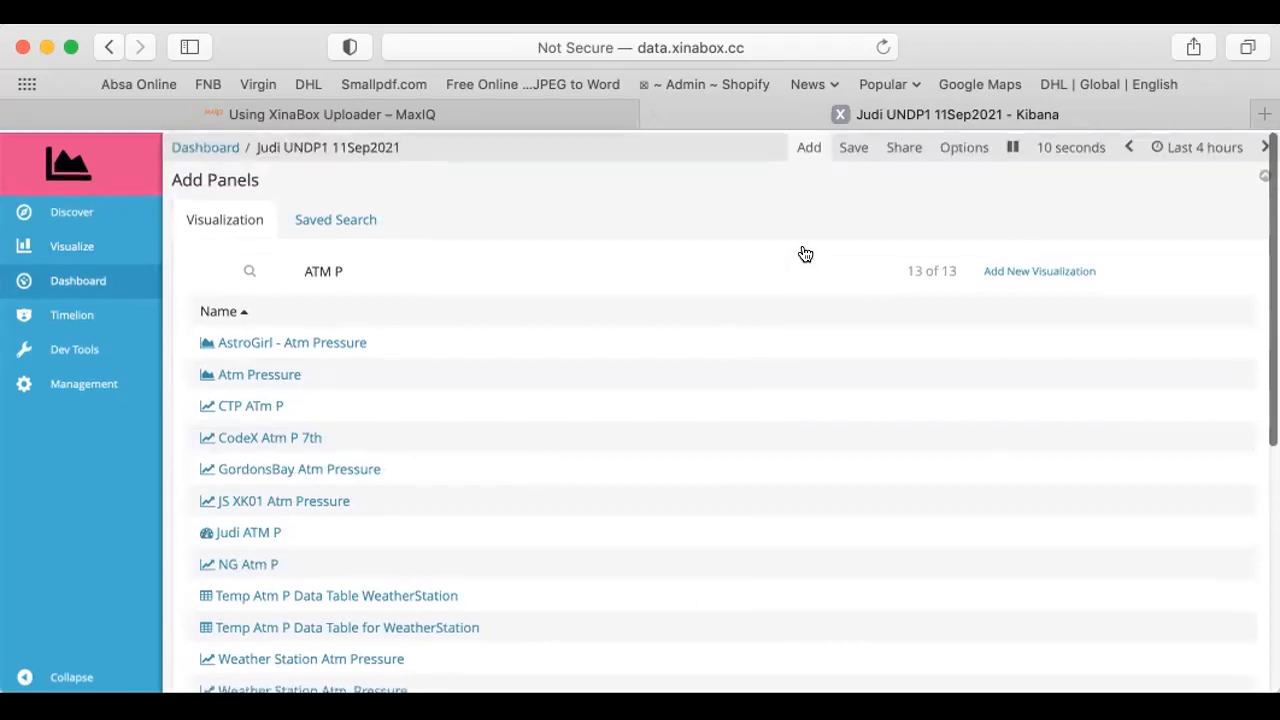
click(809, 145)
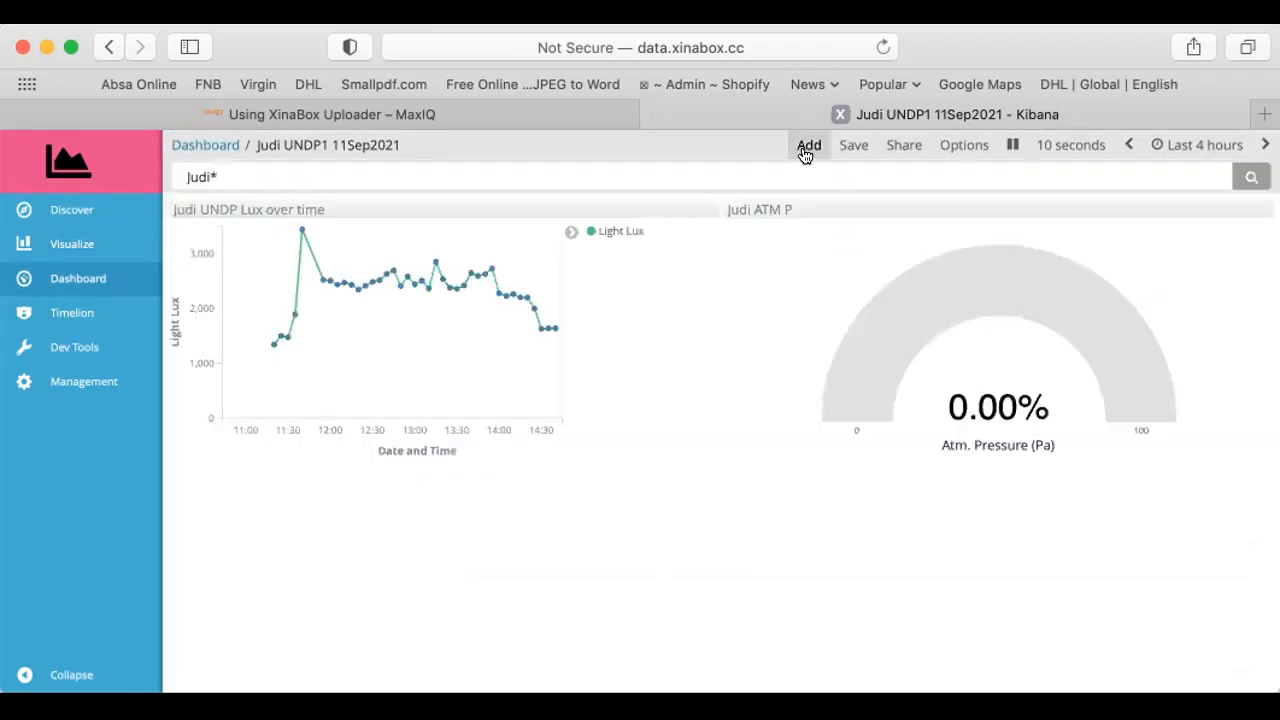